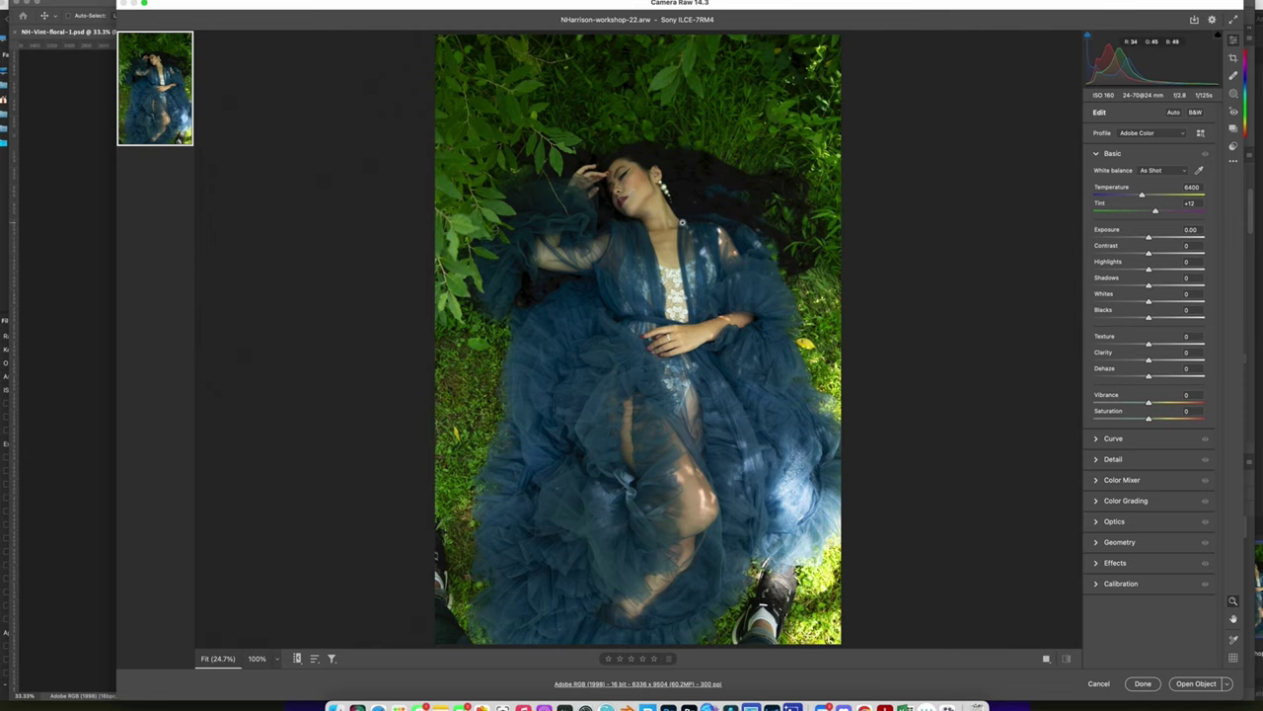
Shift the hue of the Yellows slightly toward orange in the Color Mixer
left_click(1097, 480)
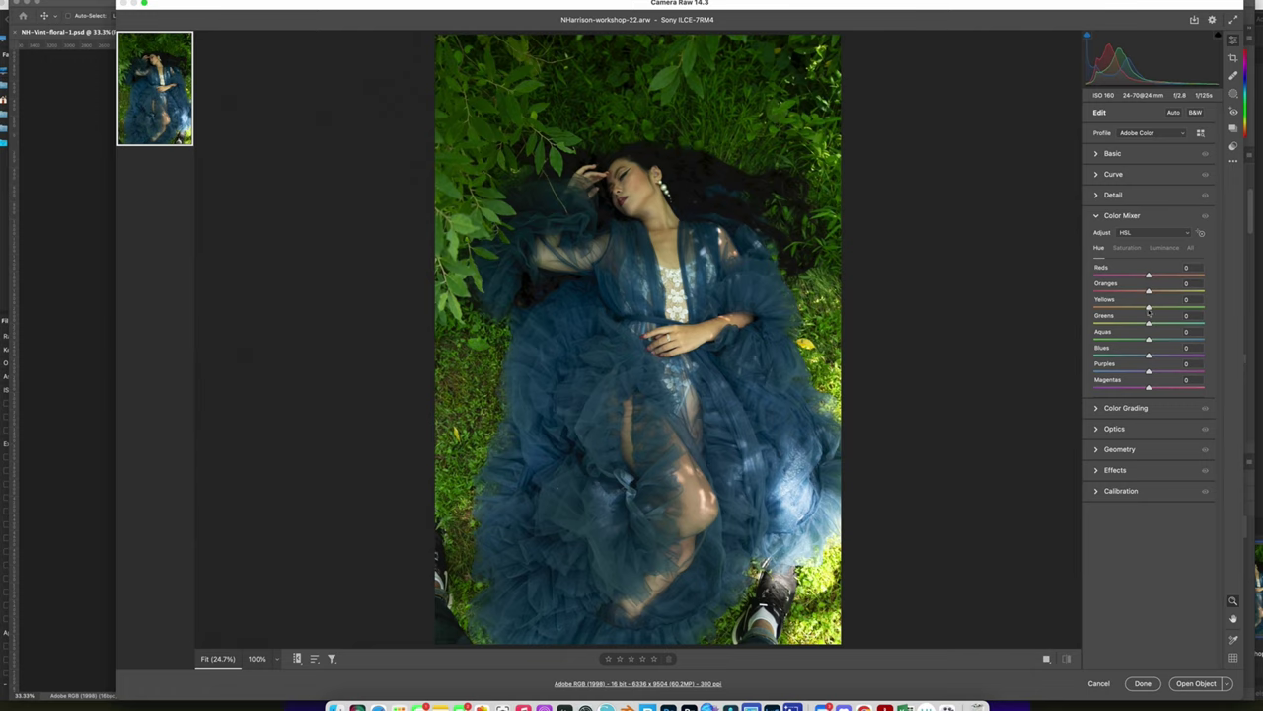
left_click_drag(1149, 308, 1132, 309)
Lower the Color Mixer saturation of the Greens to about -62 and strongly reduce the saturation of the Yellows
left_click(1127, 248)
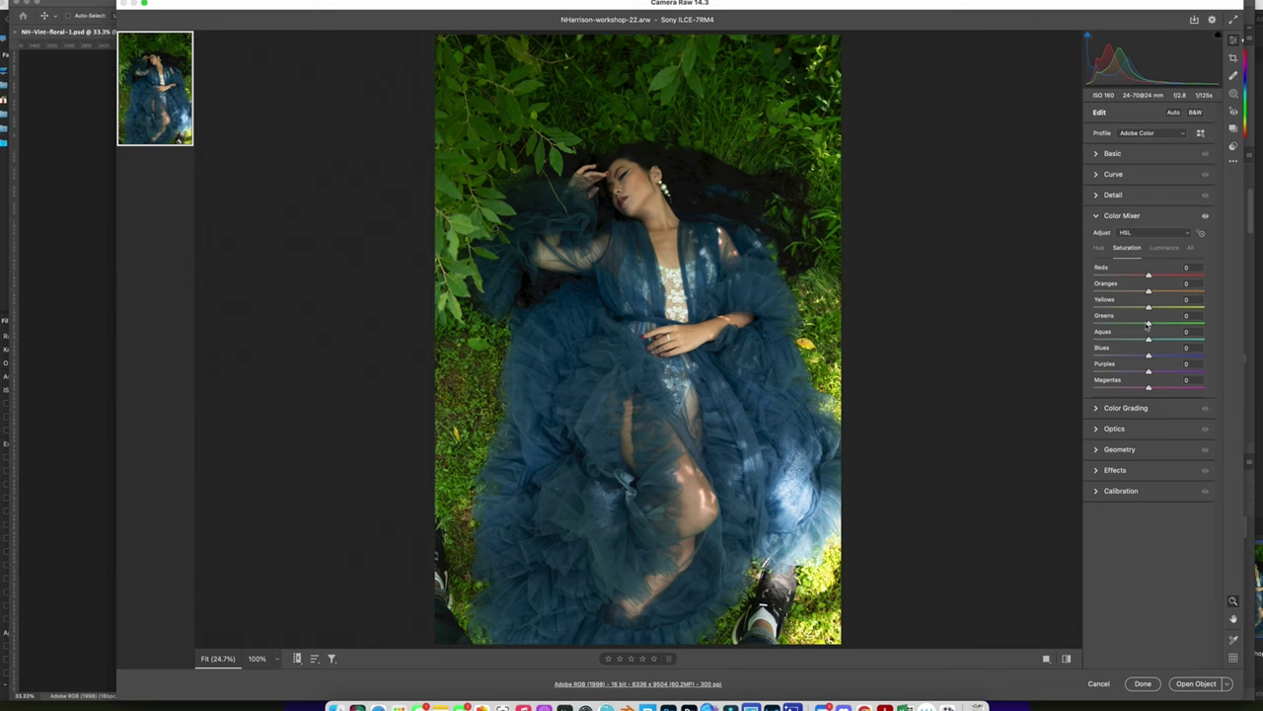
left_click_drag(1148, 323, 1114, 321)
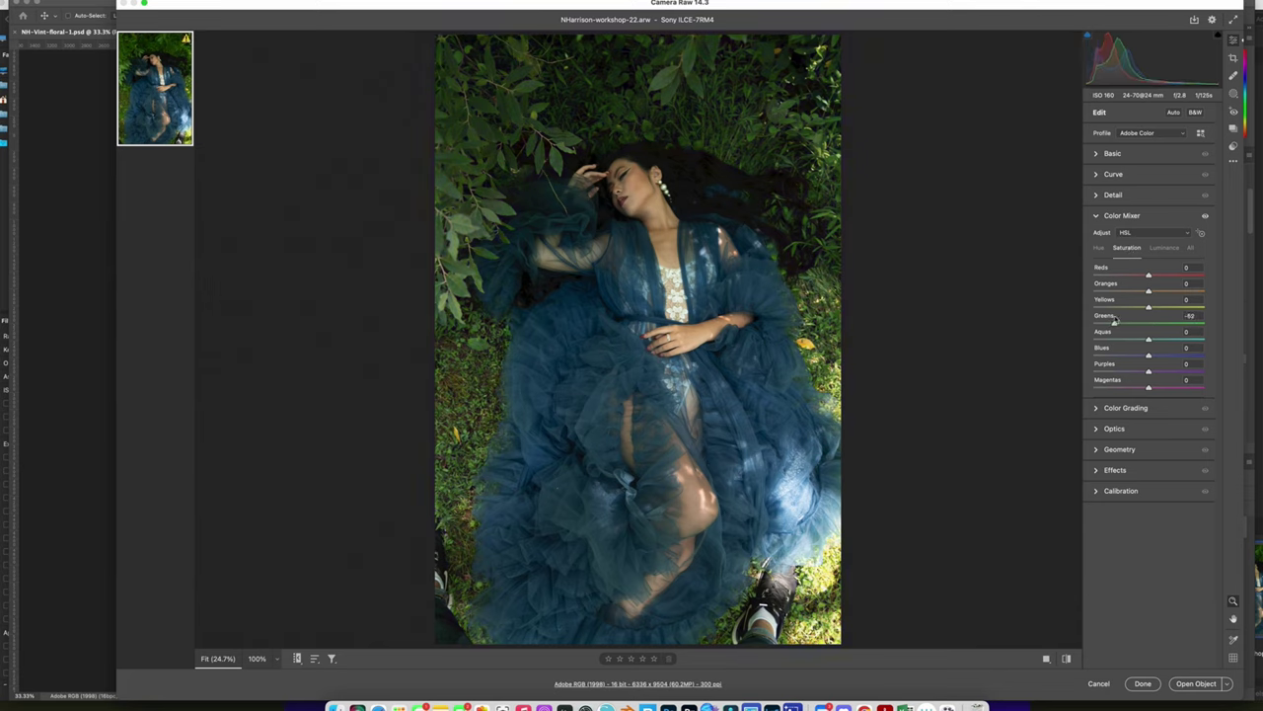
left_click_drag(1113, 322, 1115, 319)
left_click_drag(1146, 307, 1134, 309)
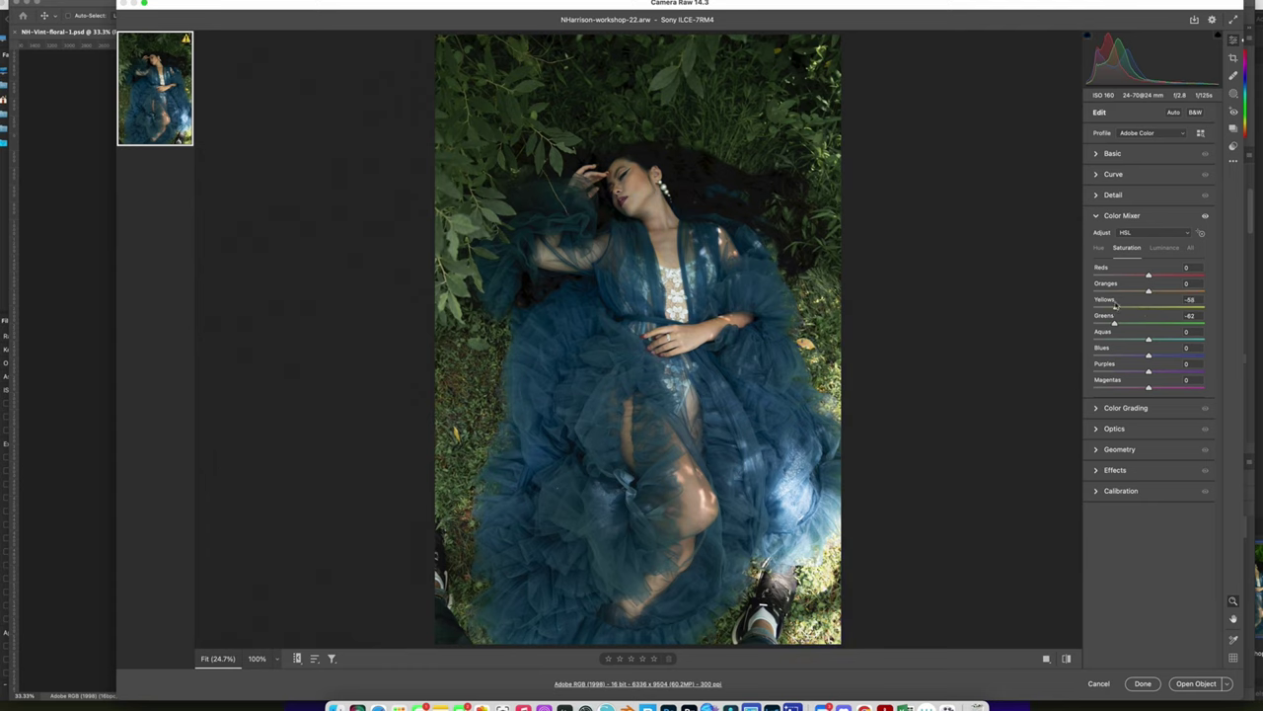
left_click_drag(1110, 305, 1094, 303)
left_click_drag(1094, 305, 1115, 301)
Raise the Blacks, fine-tune Shadows, Clarity and Highlights in the Basic adjustments, and open the photo as an object in Photoshop
left_click(1096, 154)
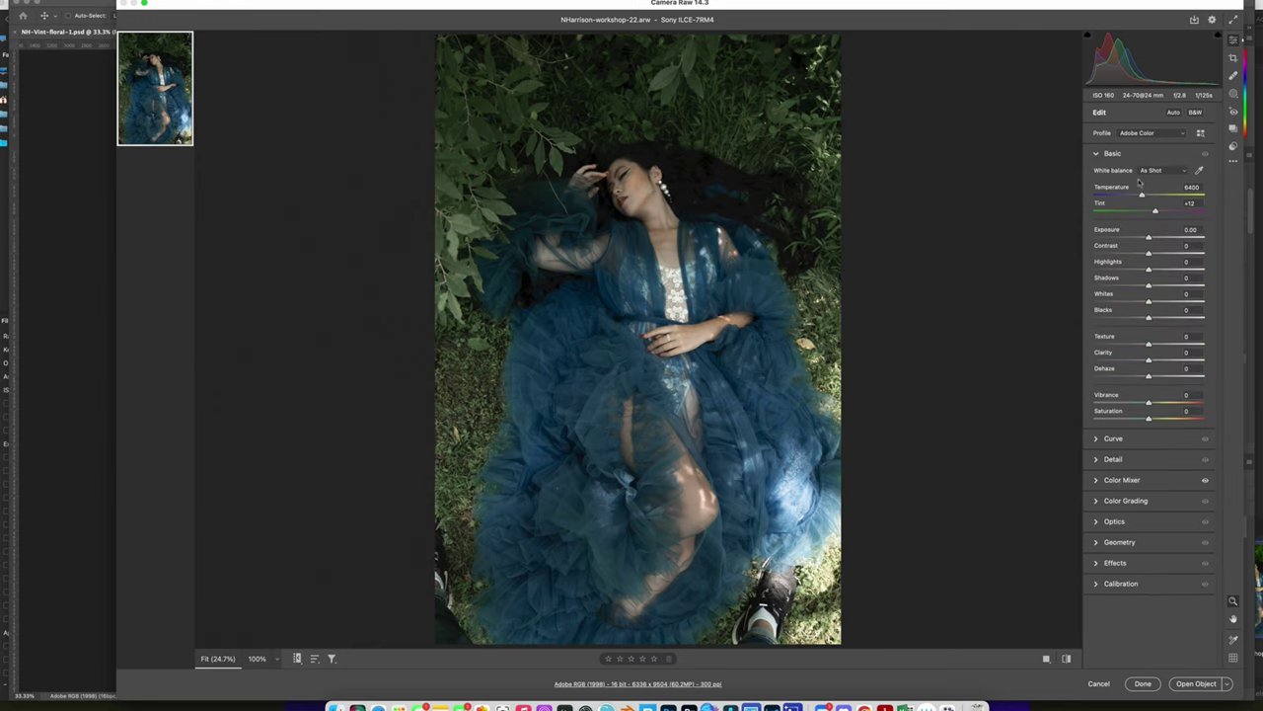
left_click_drag(1147, 318, 1164, 319)
left_click(1155, 286)
left_click_drag(1148, 360, 1150, 364)
left_click_drag(1148, 269, 1146, 269)
left_click(1198, 689)
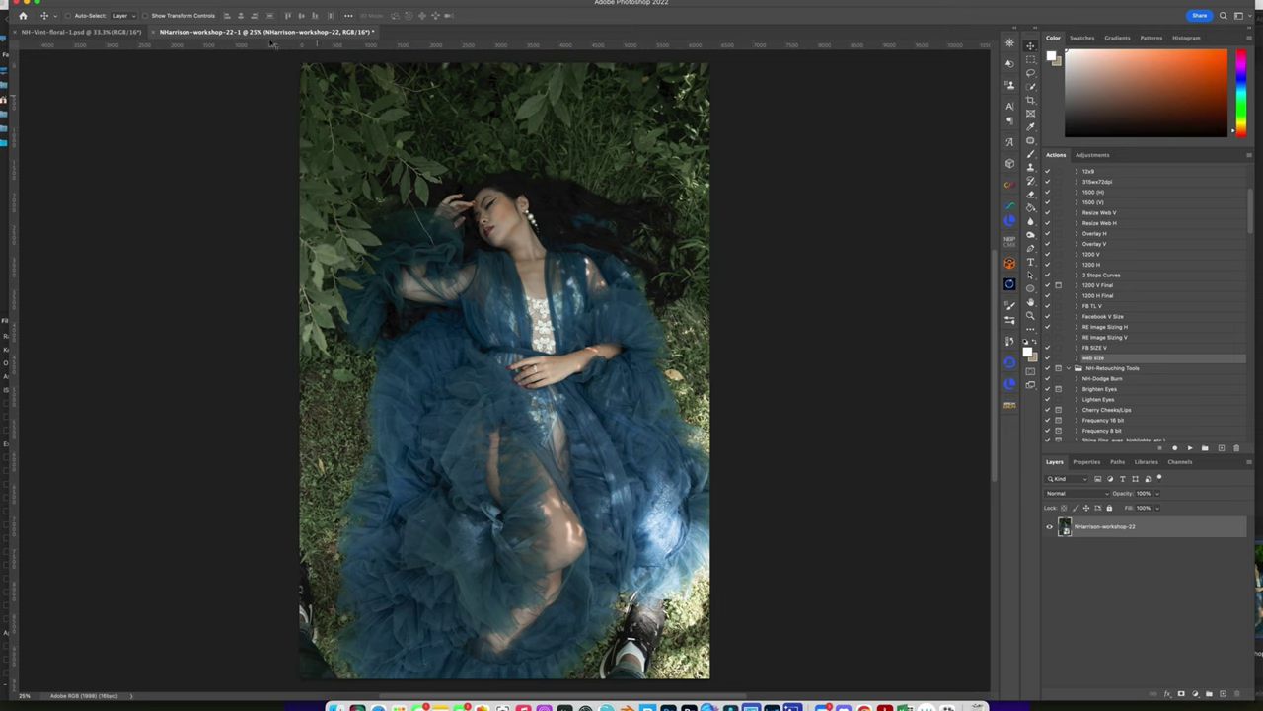
Flatten the image and duplicate the Background layer
left_click(148, 1)
left_click(198, 233)
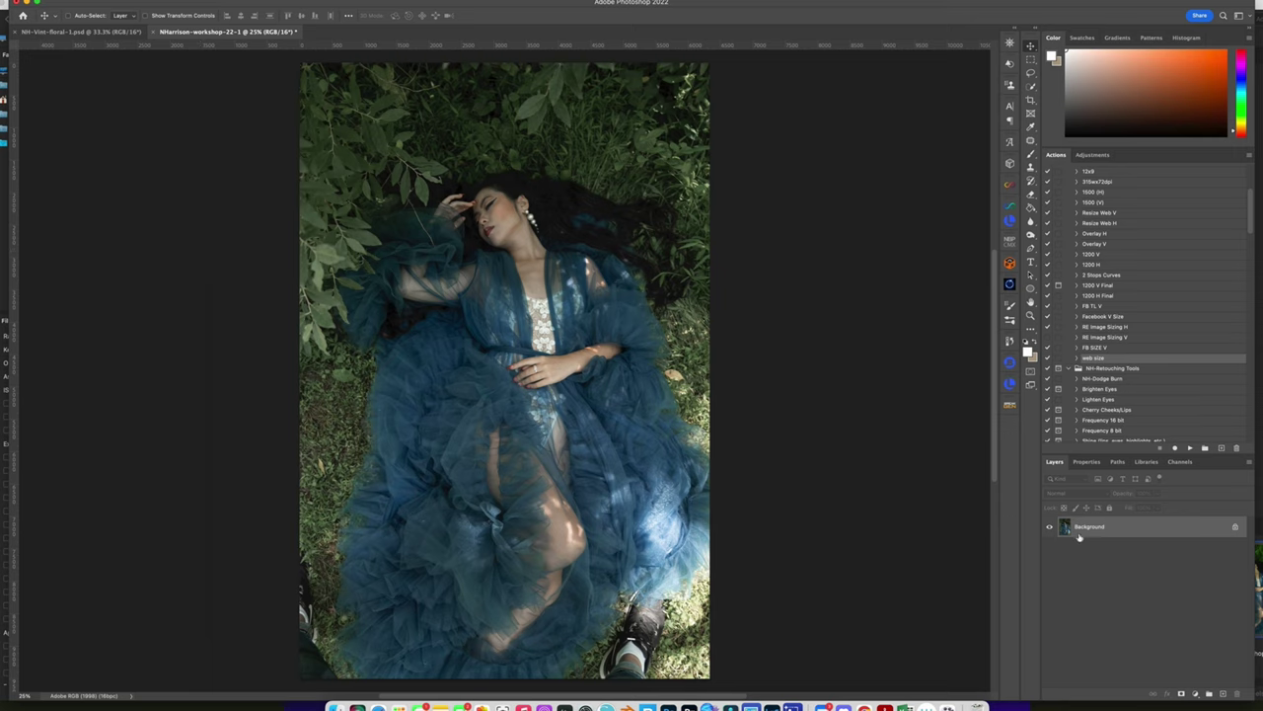
key("super+j")
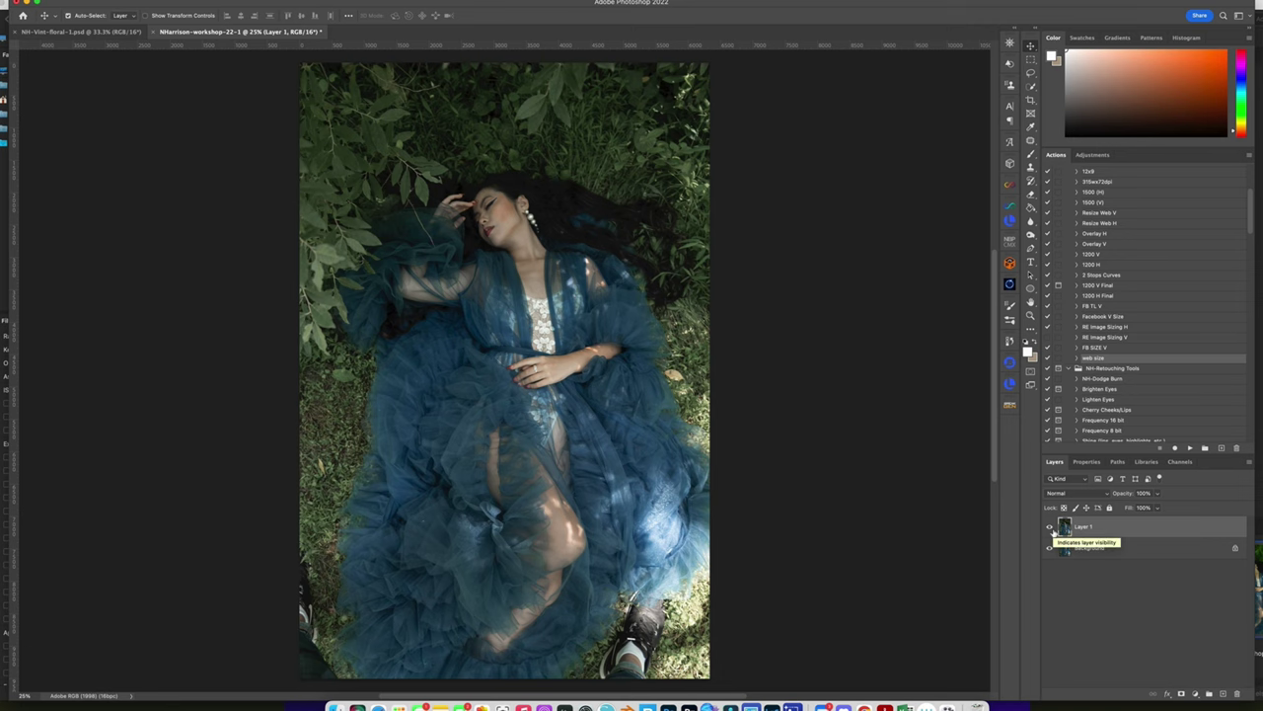
Flip the duplicate layer vertically and hide it with a black layer mask
key("super+t")
right_click(478, 389)
left_click(534, 640)
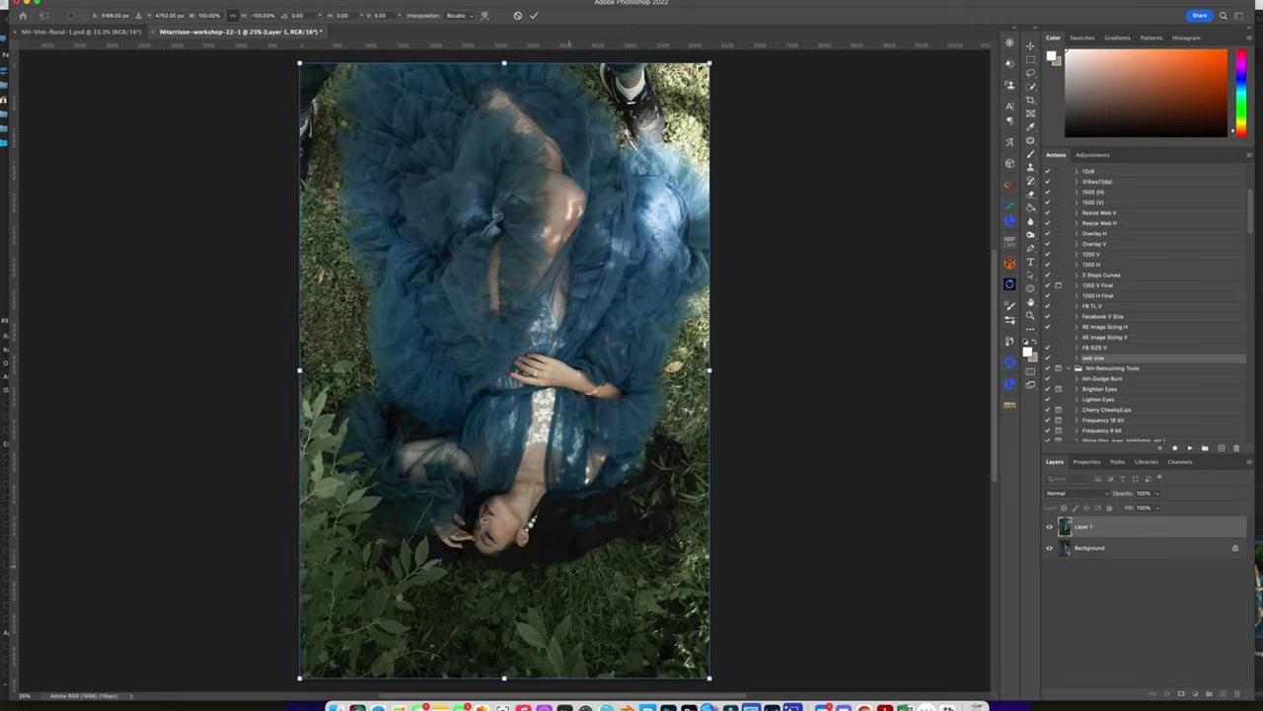
key("Return")
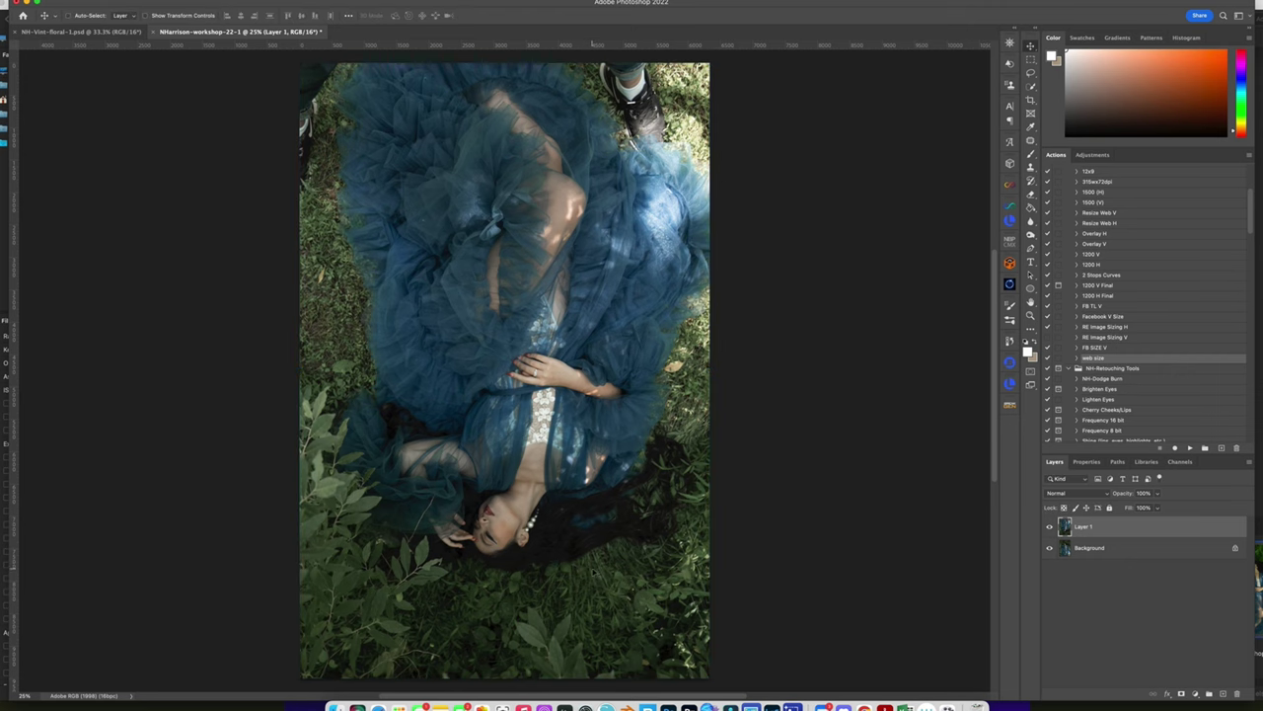
left_click(1182, 695, "alt")
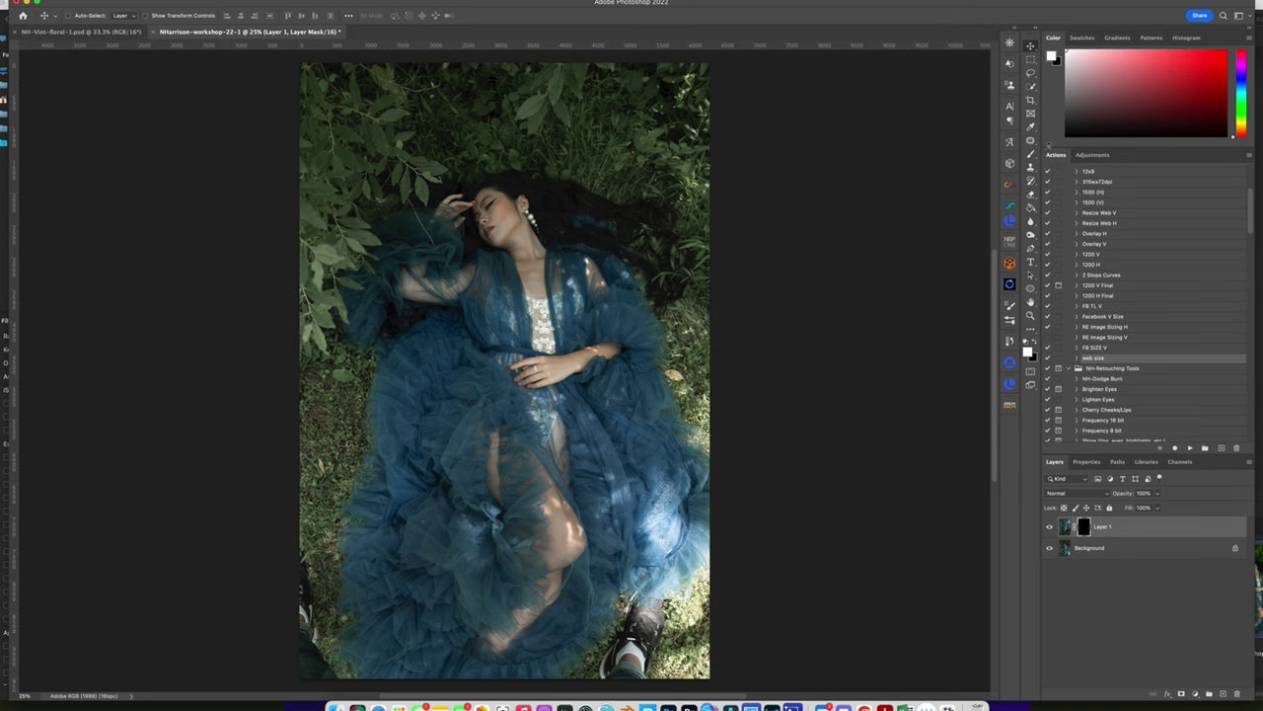
With a soft brush, paint white on the mask along the photo's lower-left edge to cover the shoe and grass with foliage
left_click(1031, 155)
right_click(539, 336)
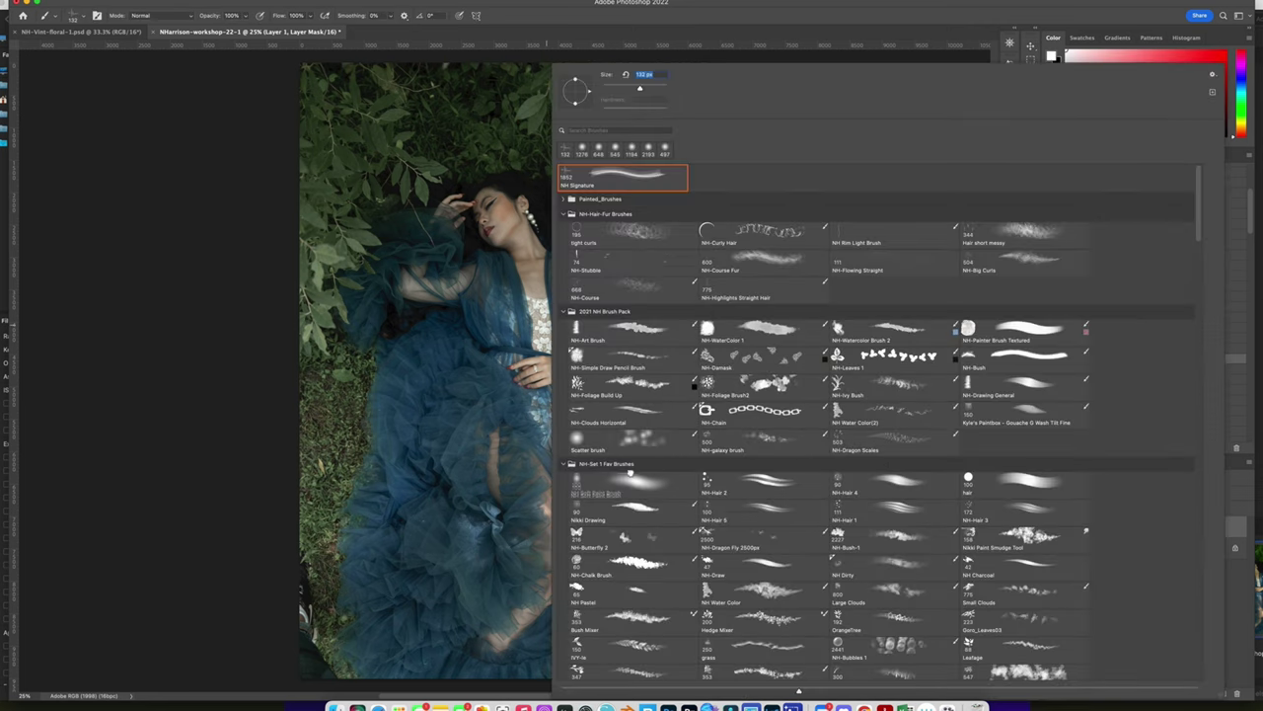
left_click(628, 477)
mouse_move(324, 579)
left_mouse_down("ctrl+alt")
mouse_move(343, 578)
mouse_move(306, 611)
mouse_move(308, 644)
mouse_move(332, 673)
mouse_move(315, 672)
left_mouse_up("ctrl+alt")
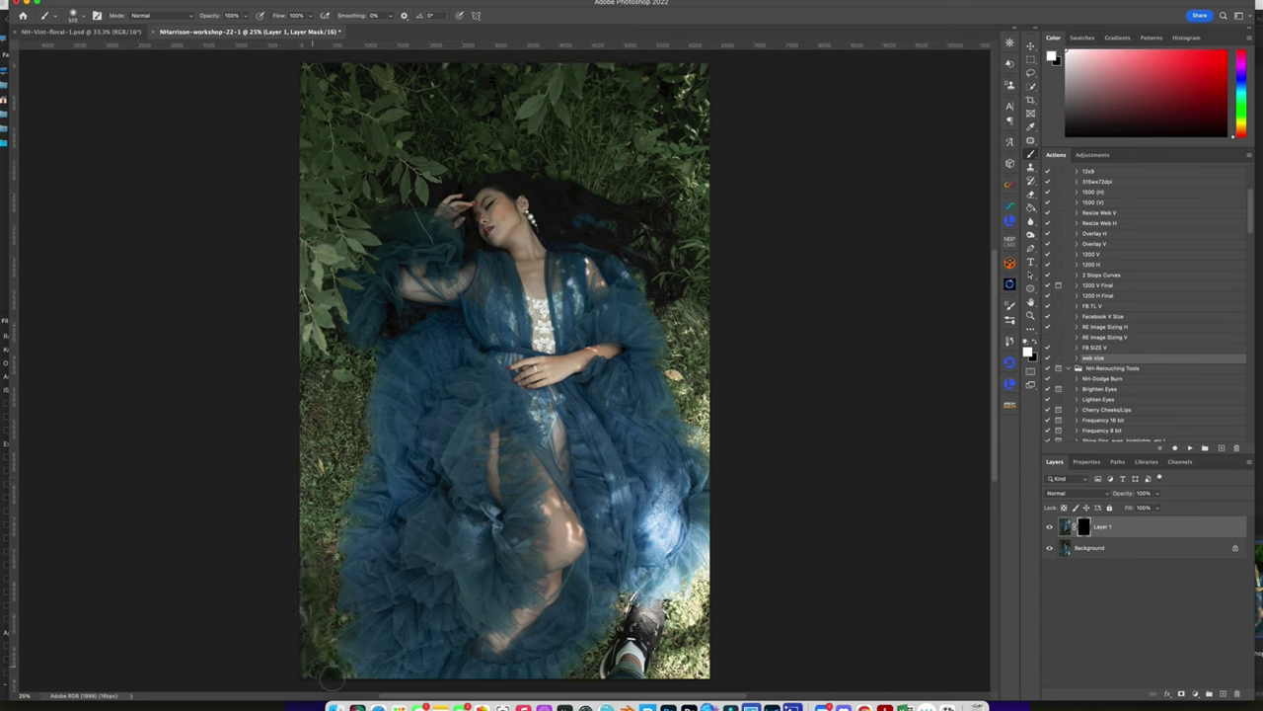
mouse_move(299, 522)
left_mouse_down()
mouse_move(314, 531)
mouse_move(310, 482)
mouse_move(327, 454)
mouse_move(318, 383)
mouse_move(346, 383)
mouse_move(344, 472)
mouse_move(356, 435)
mouse_move(352, 380)
mouse_move(318, 371)
mouse_move(362, 474)
mouse_move(361, 392)
mouse_move(315, 512)
mouse_move(329, 679)
left_mouse_up()
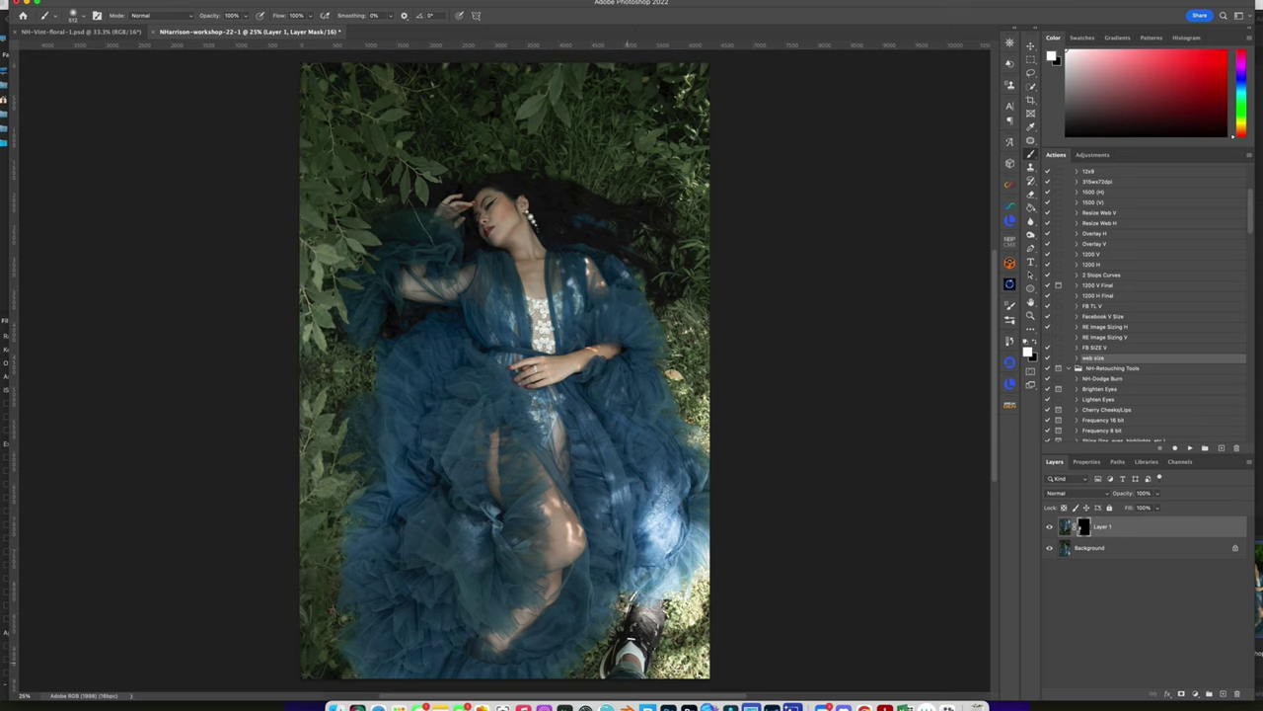
Paint white on the mask over the lower-right shoe and up the photo's right edge to replace them with flipped content
mouse_move(642, 651)
left_mouse_down()
mouse_move(598, 671)
mouse_move(637, 637)
mouse_move(669, 646)
mouse_move(615, 657)
mouse_move(629, 666)
mouse_move(623, 606)
left_mouse_up()
key("[")
key("[")
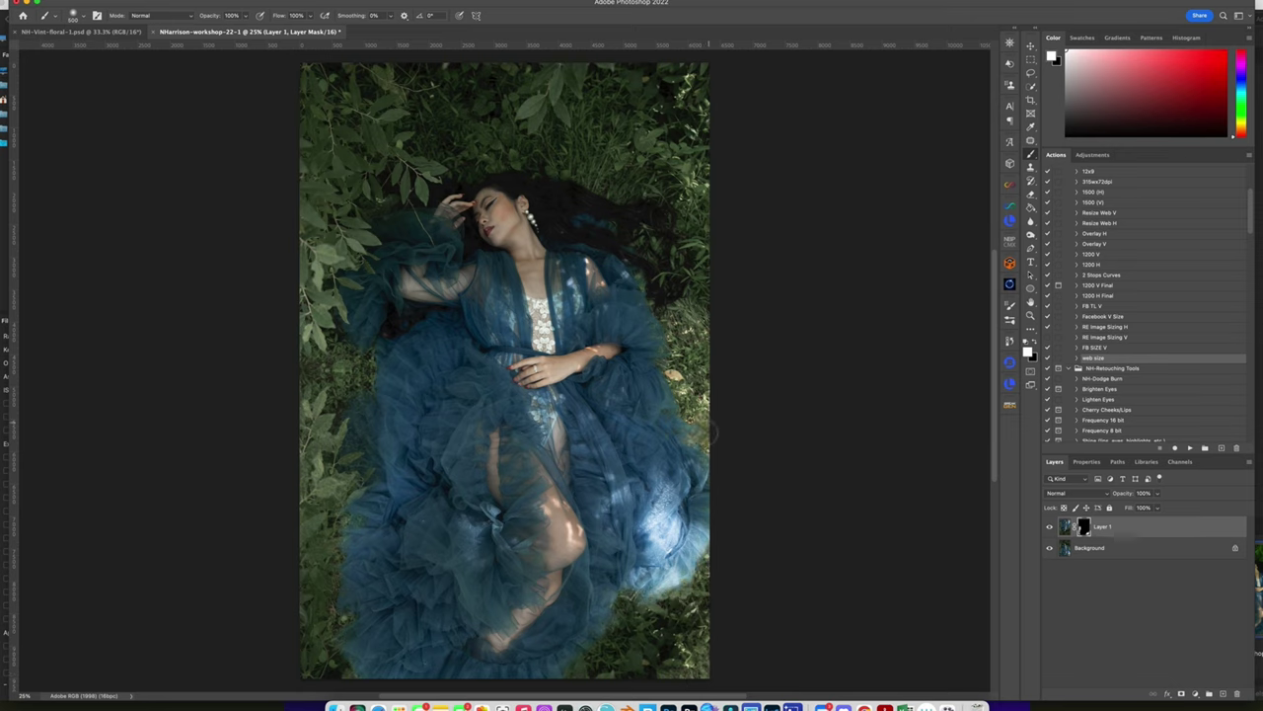
mouse_move(698, 395)
left_mouse_down()
mouse_move(695, 317)
mouse_move(707, 347)
mouse_move(717, 331)
left_mouse_up()
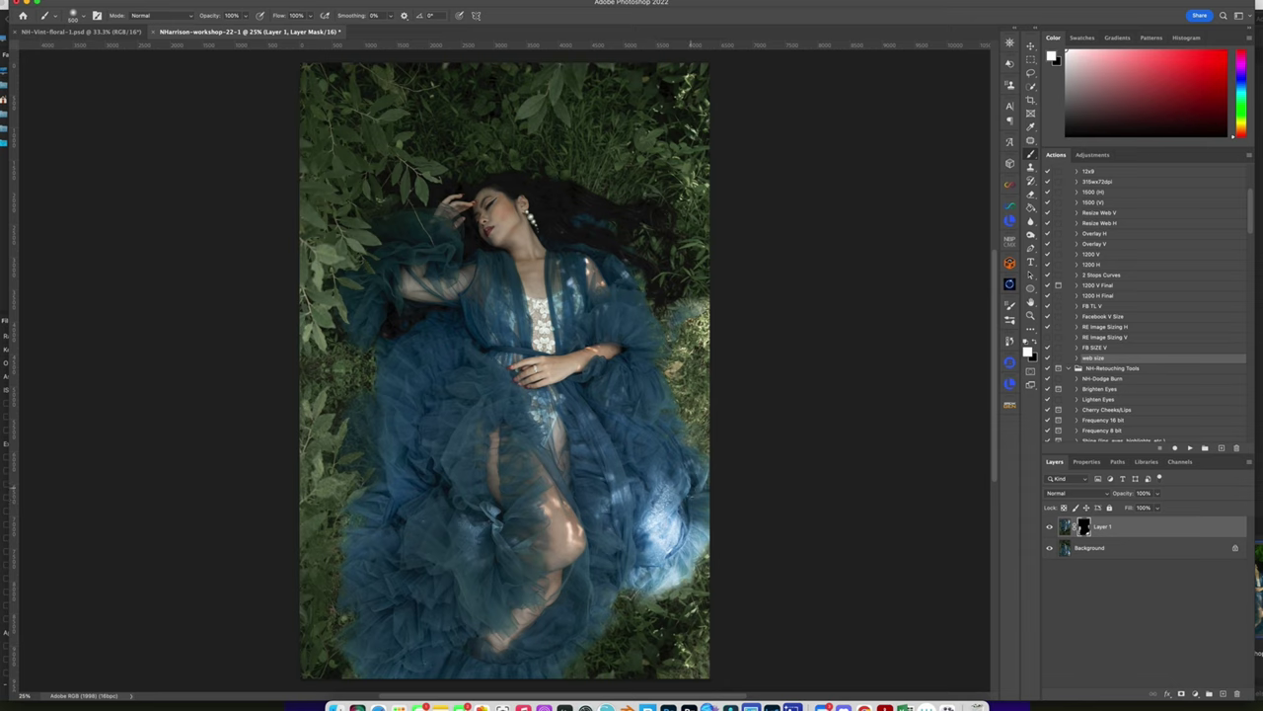
left_click_drag(698, 311, 676, 313)
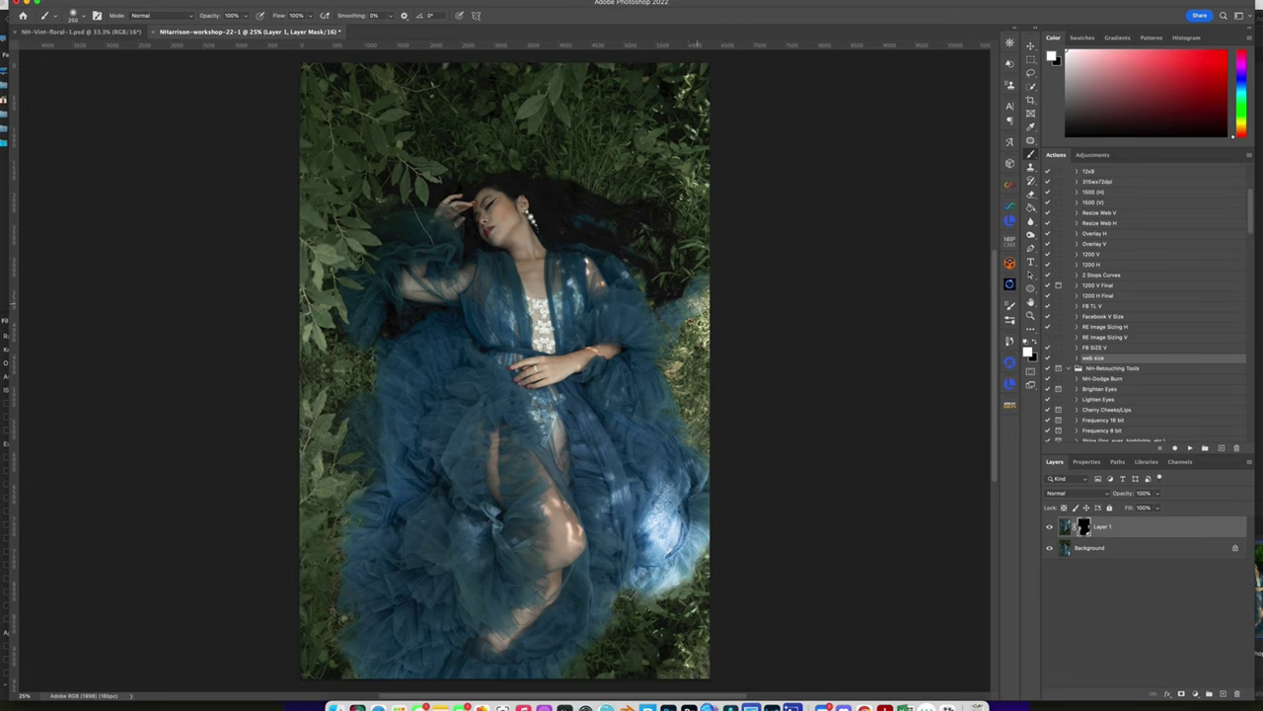
Reveal blue tulle around the hair on the mask with white, and paint out the stray patches above the head with black
mouse_move(705, 245)
left_mouse_down()
mouse_move(674, 190)
mouse_move(628, 195)
mouse_move(655, 181)
mouse_move(610, 185)
mouse_move(633, 183)
mouse_move(607, 171)
mouse_move(617, 199)
mouse_move(634, 195)
mouse_move(634, 166)
left_mouse_up()
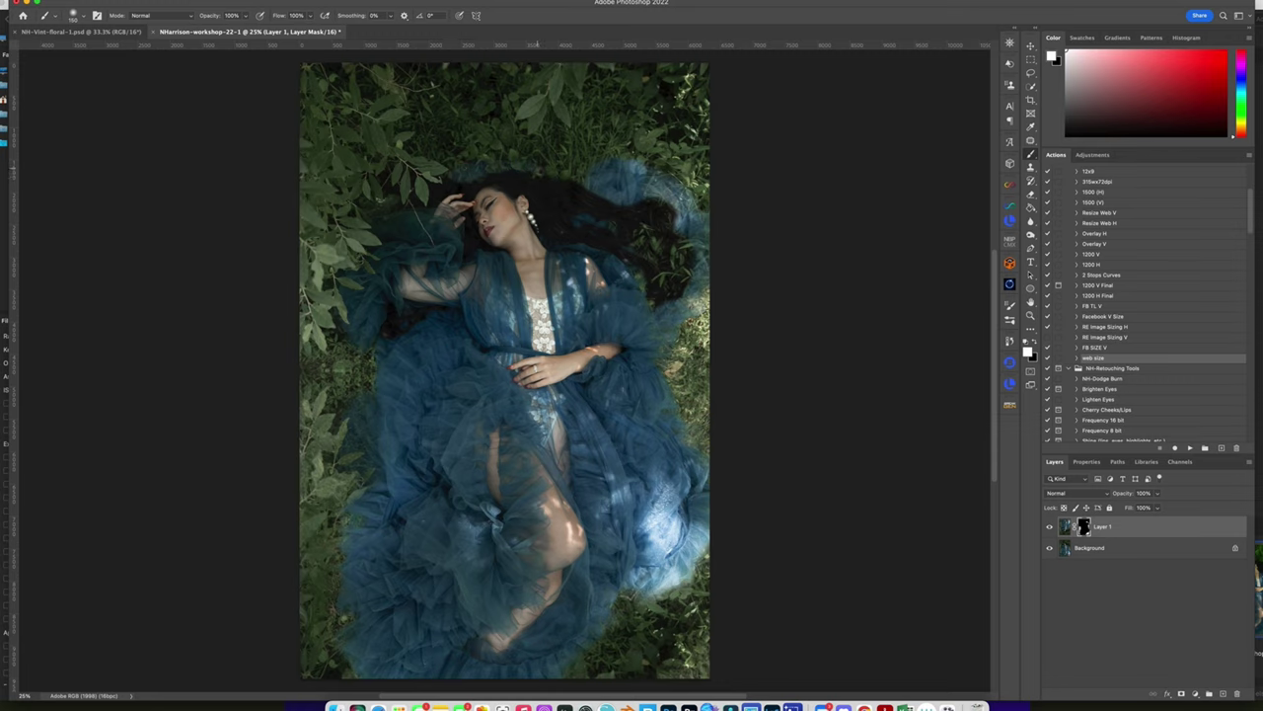
mouse_move(570, 176)
left_mouse_down()
mouse_move(538, 150)
mouse_move(552, 160)
left_mouse_up()
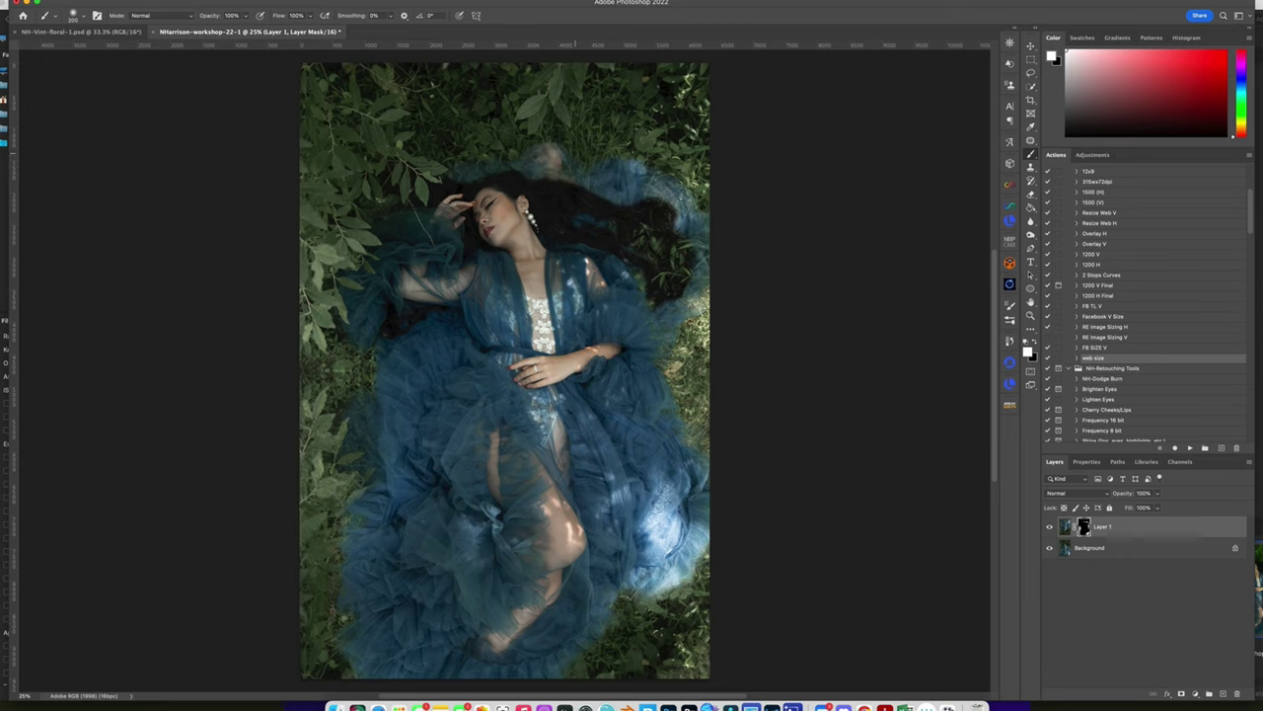
key("x")
left_click_drag(551, 156, 564, 153)
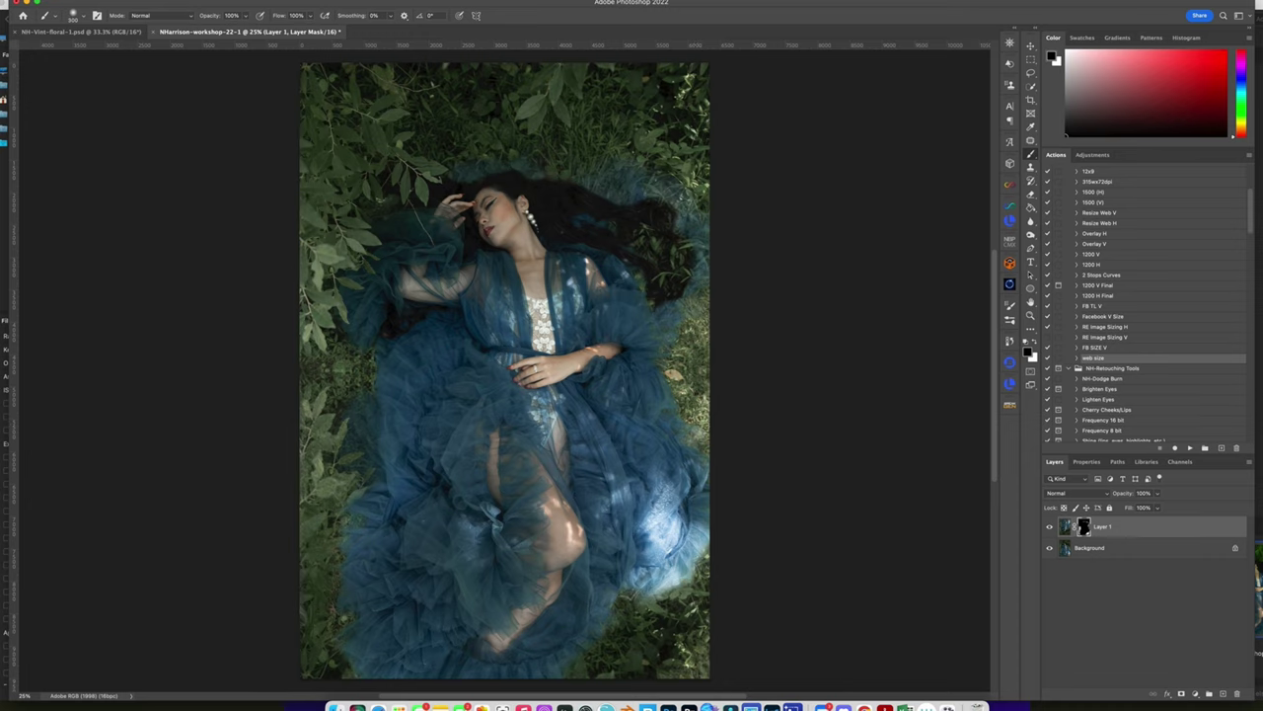
Flatten the image and add a Curves adjustment layer above the Background
left_click(148, 2)
left_click(196, 229)
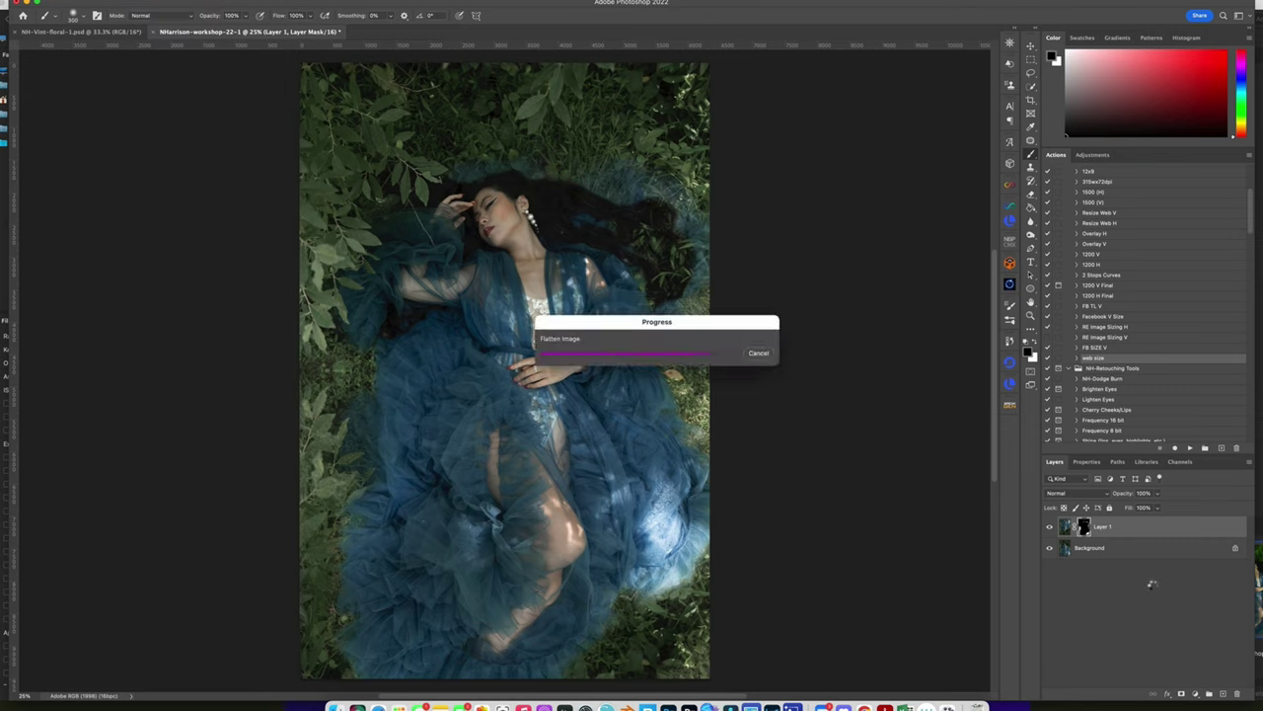
left_click(1197, 694)
left_click(1210, 517)
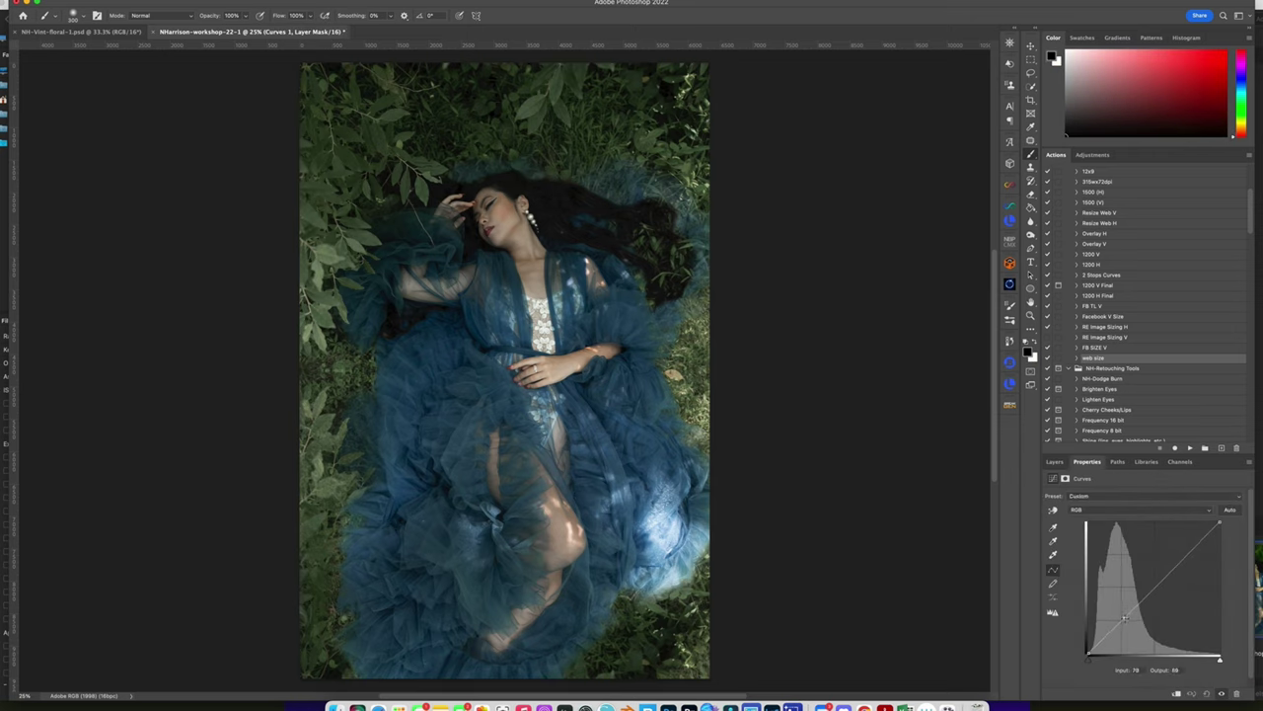
Pull the RGB curve down to darken the image strongly, and invert the Curves layer mask to black
left_click_drag(1132, 611, 1192, 578)
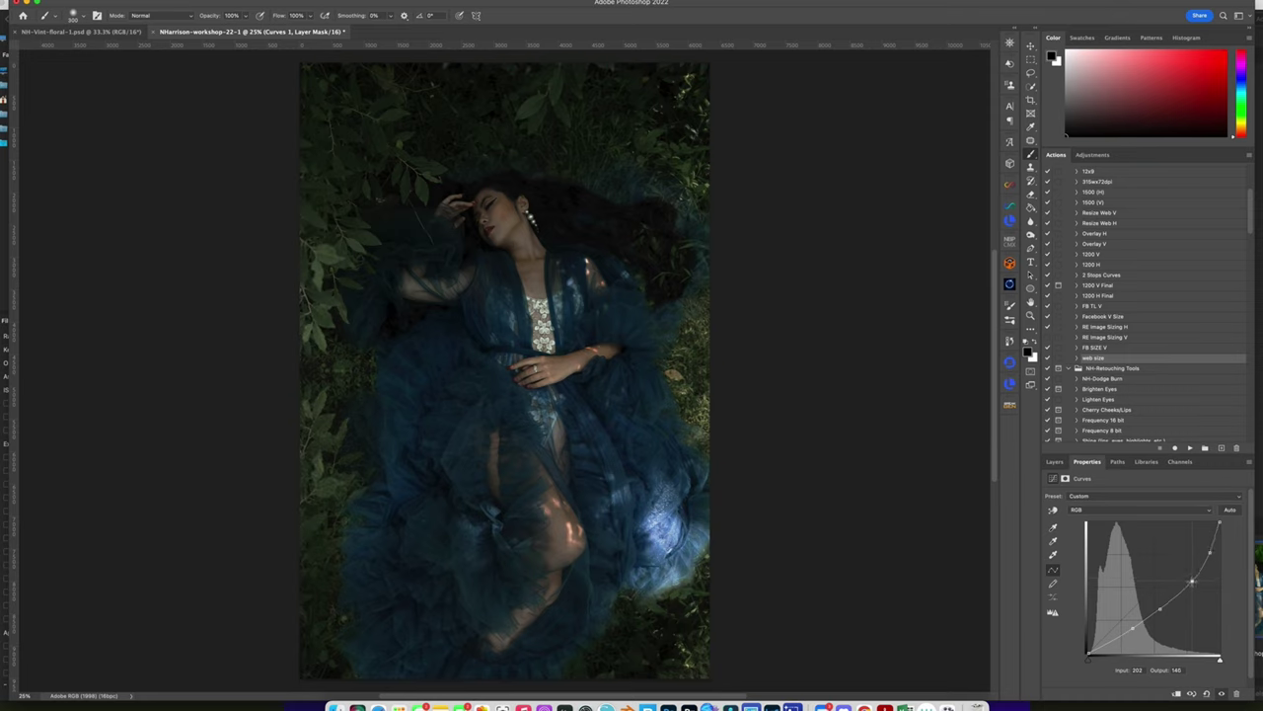
left_click_drag(1161, 608, 1165, 611)
left_click(1055, 461)
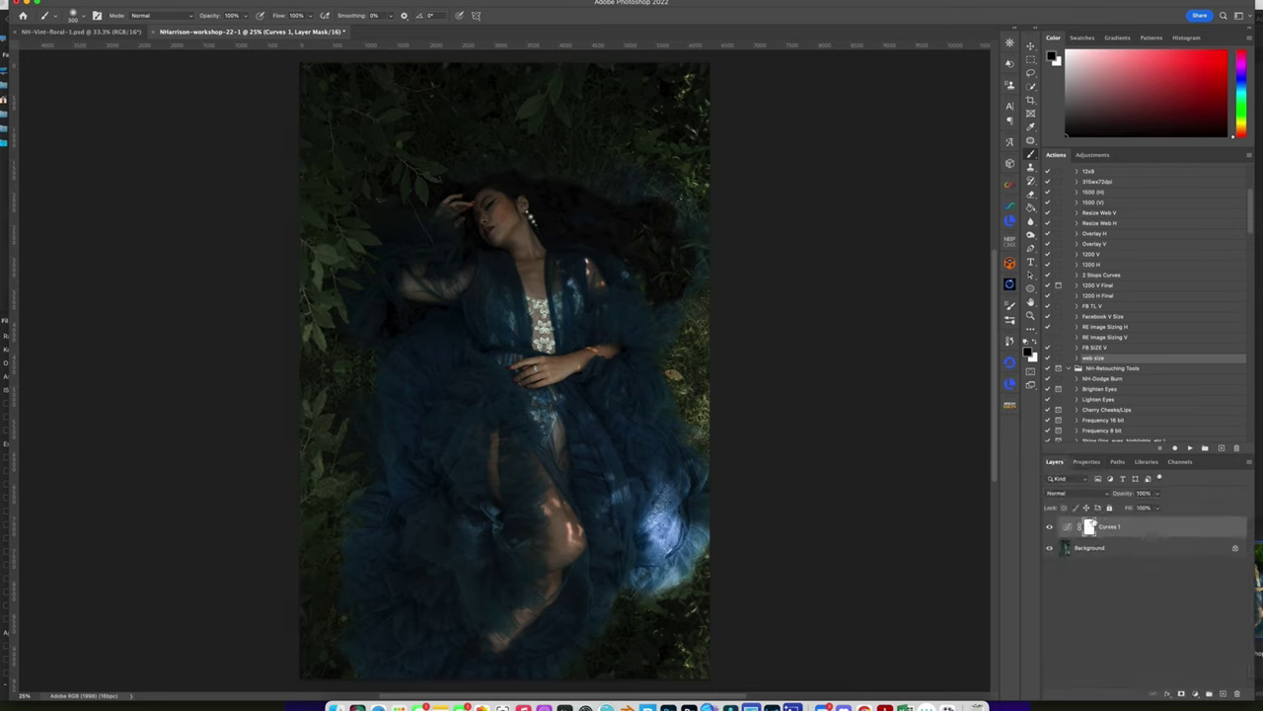
key("super+i")
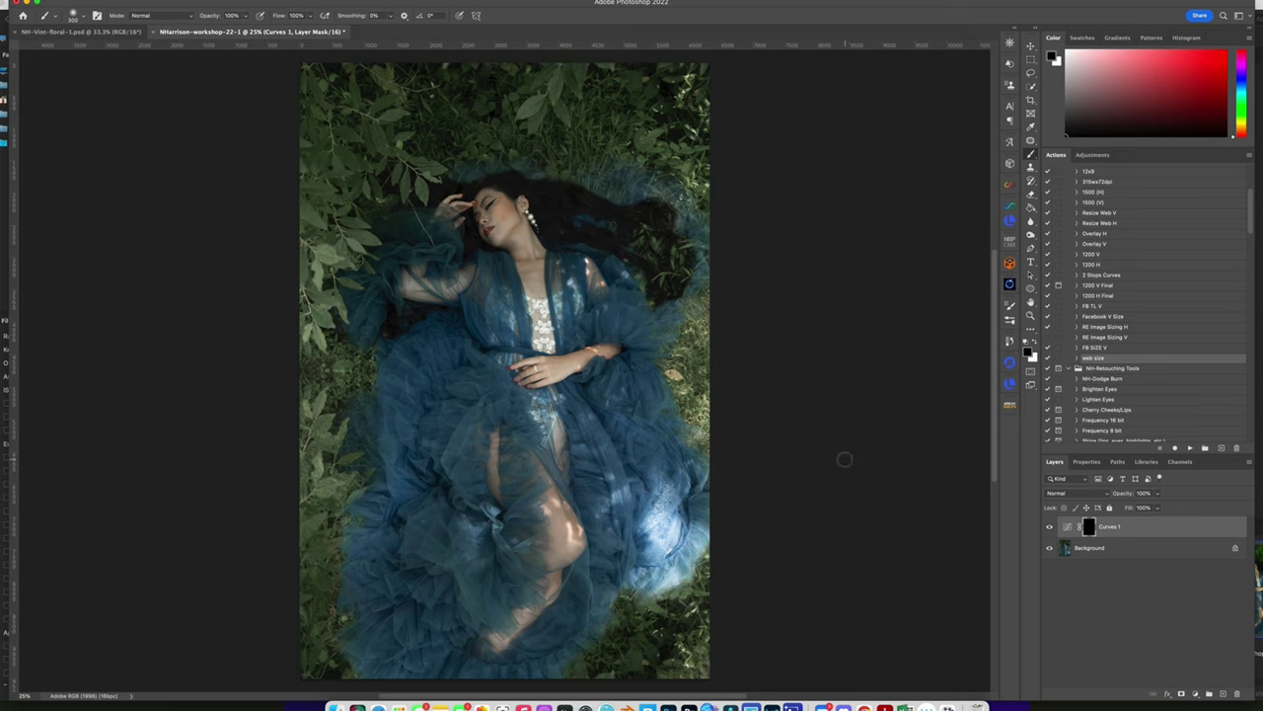
Paint white on the Curves mask to darken the bright patch on the lower-right gown and the photo's right edge up to the hair
key("x")
mouse_move(663, 517)
left_mouse_down()
mouse_move(664, 505)
mouse_move(659, 539)
mouse_move(674, 522)
mouse_move(657, 590)
mouse_move(689, 577)
mouse_move(705, 513)
mouse_move(658, 578)
mouse_move(664, 479)
left_mouse_up()
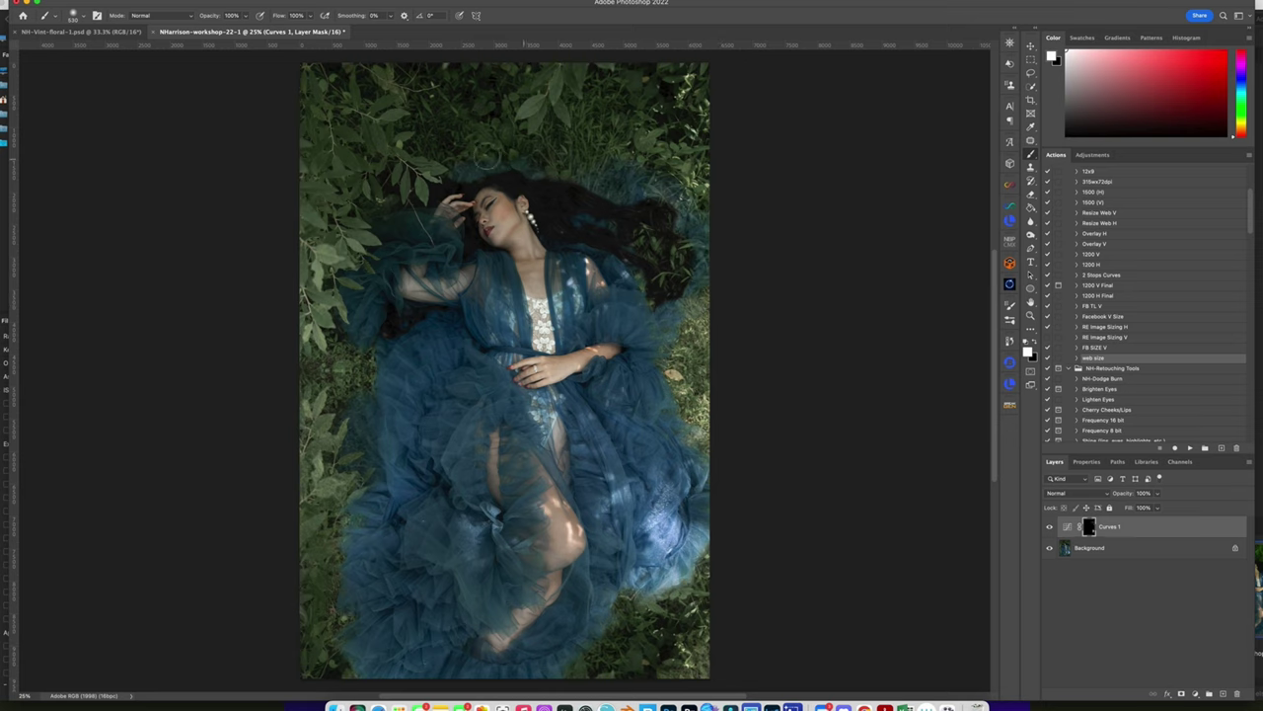
mouse_move(694, 339)
left_mouse_down()
mouse_move(661, 308)
mouse_move(702, 327)
mouse_move(691, 387)
mouse_move(712, 432)
left_mouse_up()
left_click_drag(691, 364, 713, 365)
left_click_drag(712, 334, 688, 192)
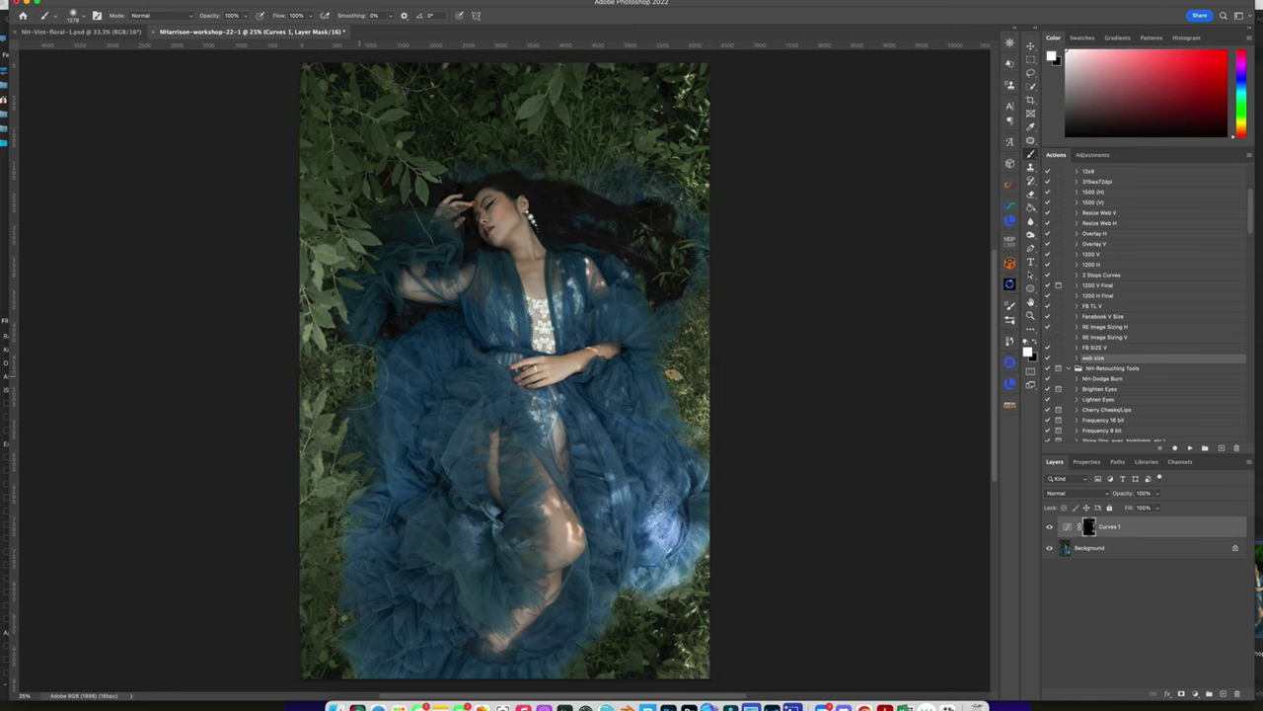
Darken the gown's left side, lower hem and right-hand folds by painting white on the Curves mask with a large soft brush
mouse_move(354, 440)
left_mouse_down()
mouse_move(334, 462)
mouse_move(353, 533)
mouse_move(327, 501)
mouse_move(358, 660)
mouse_move(385, 661)
left_mouse_up()
left_click_drag(612, 604, 637, 597)
mouse_move(676, 561)
left_mouse_down()
mouse_move(707, 647)
mouse_move(686, 571)
mouse_move(664, 568)
left_mouse_up()
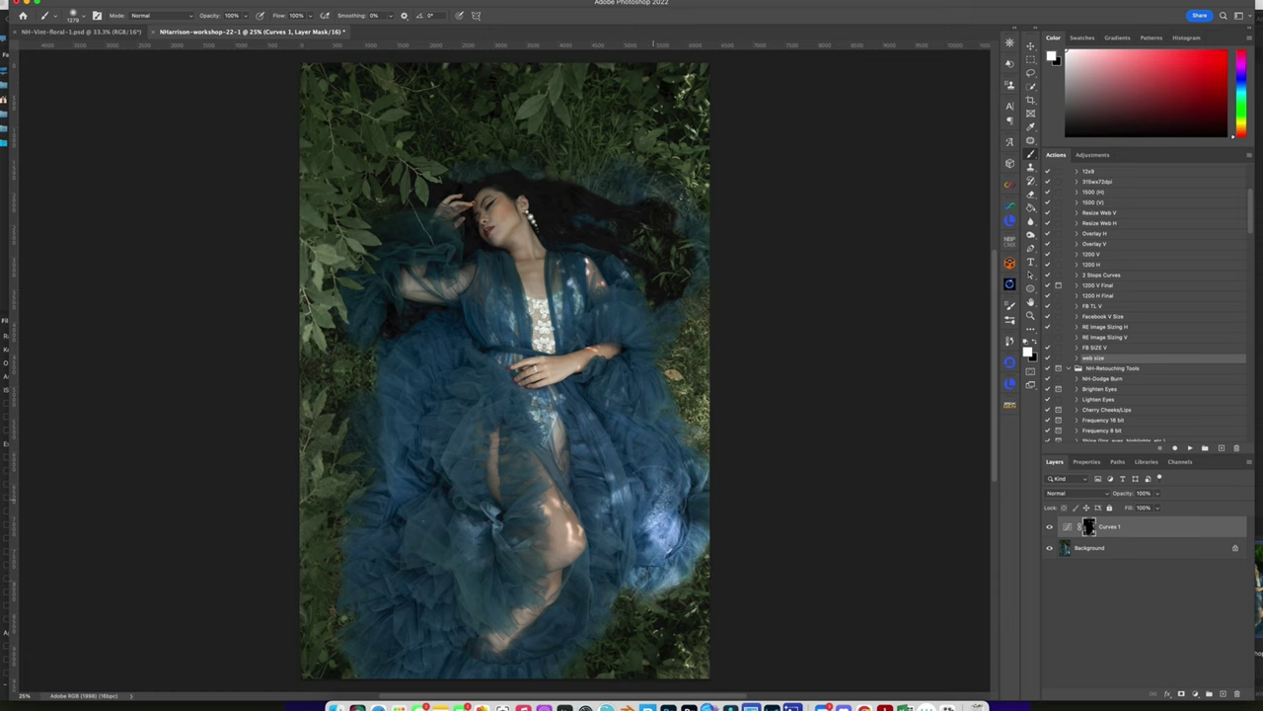
left_click_drag(618, 493, 661, 434)
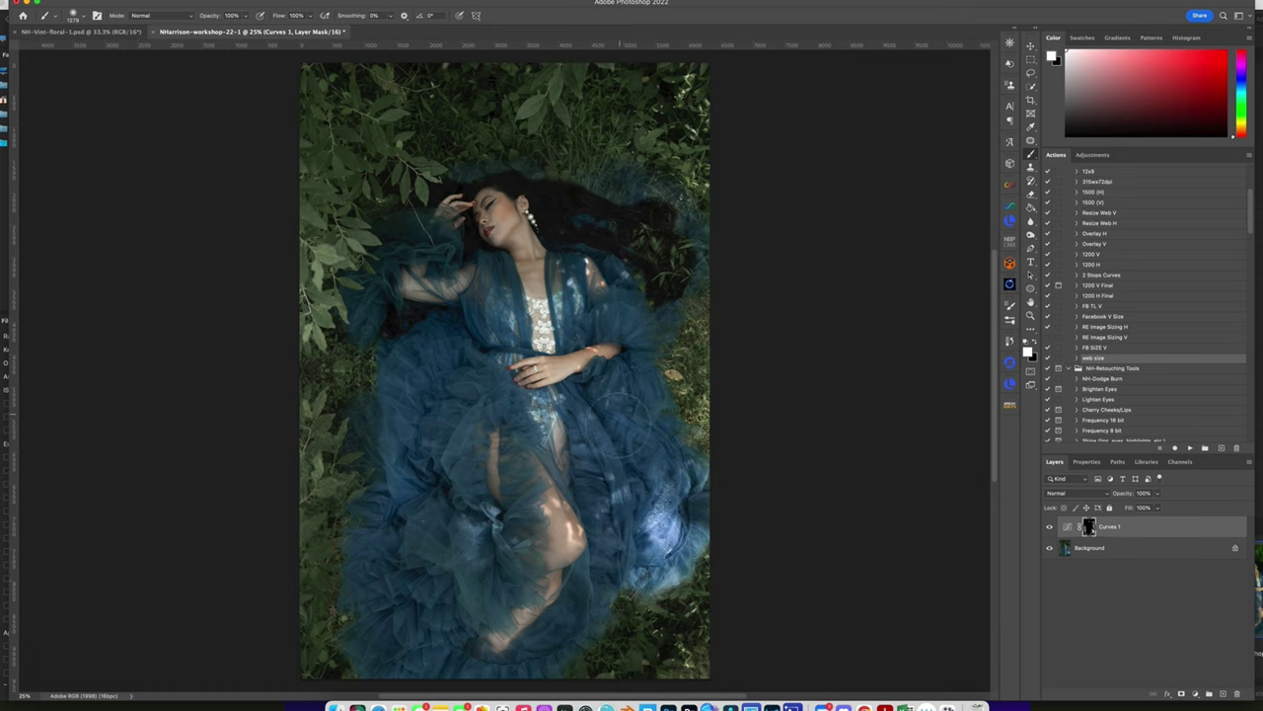
mouse_move(402, 367)
left_mouse_down()
mouse_move(402, 494)
mouse_move(372, 525)
mouse_move(455, 543)
mouse_move(469, 590)
mouse_move(435, 629)
mouse_move(378, 663)
left_mouse_up()
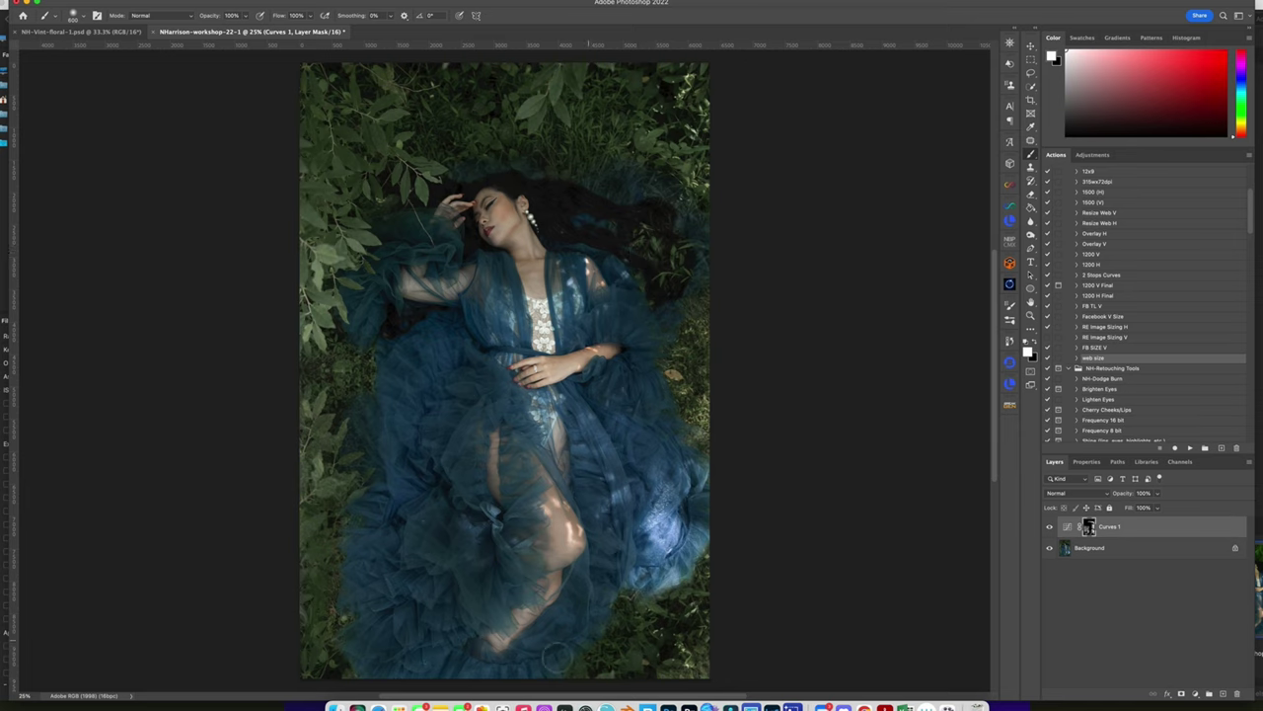
Compare the image with and without the Curves layer
left_click(1049, 529)
left_click(1050, 527)
left_click(1050, 527)
left_click(1050, 528)
Add a new layer in Overlay blend mode, and prepare a 20% opacity brush with a color sampled from the gown
left_click(1223, 695)
left_click(1067, 496)
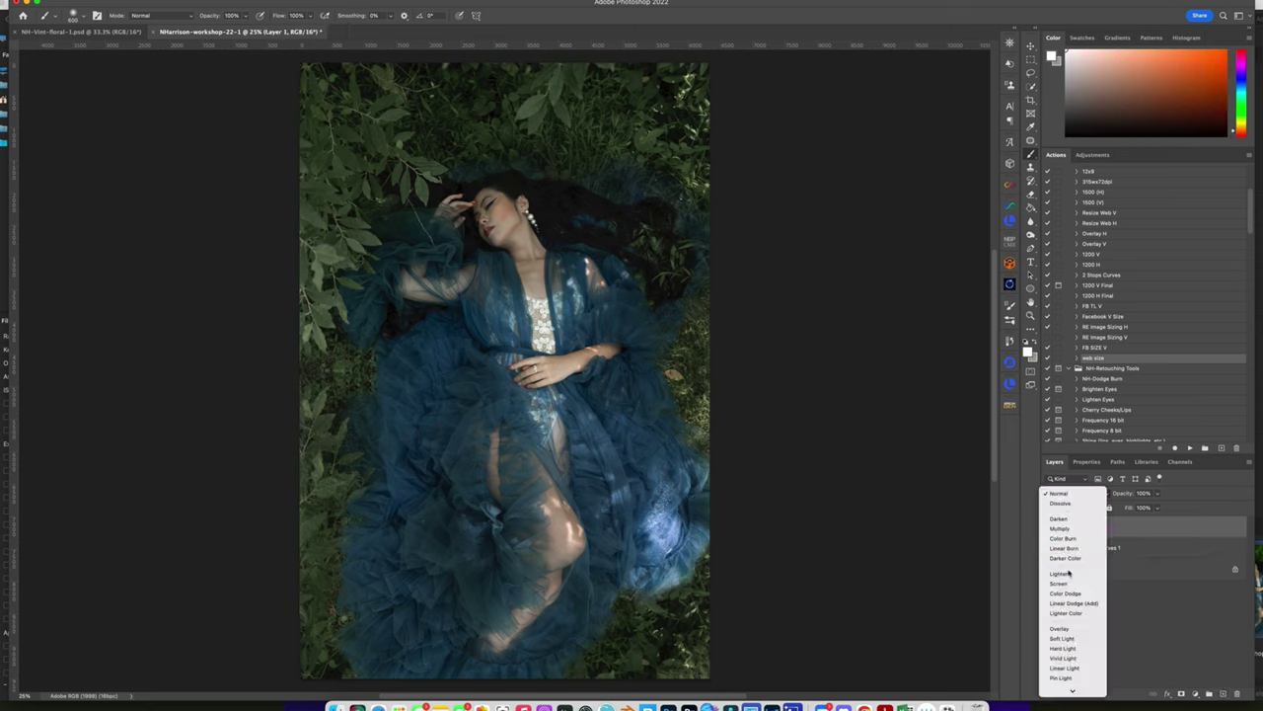
left_click(1059, 623)
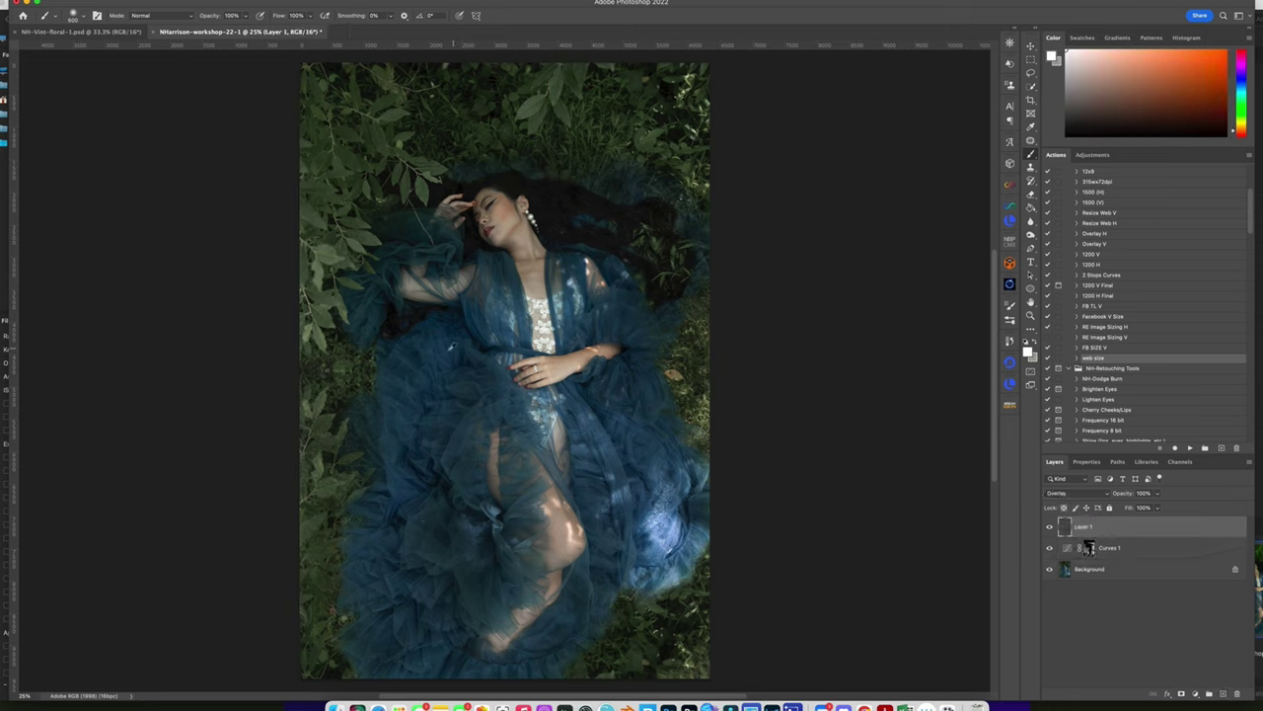
left_click(448, 357, "alt")
key("2")
key("q")
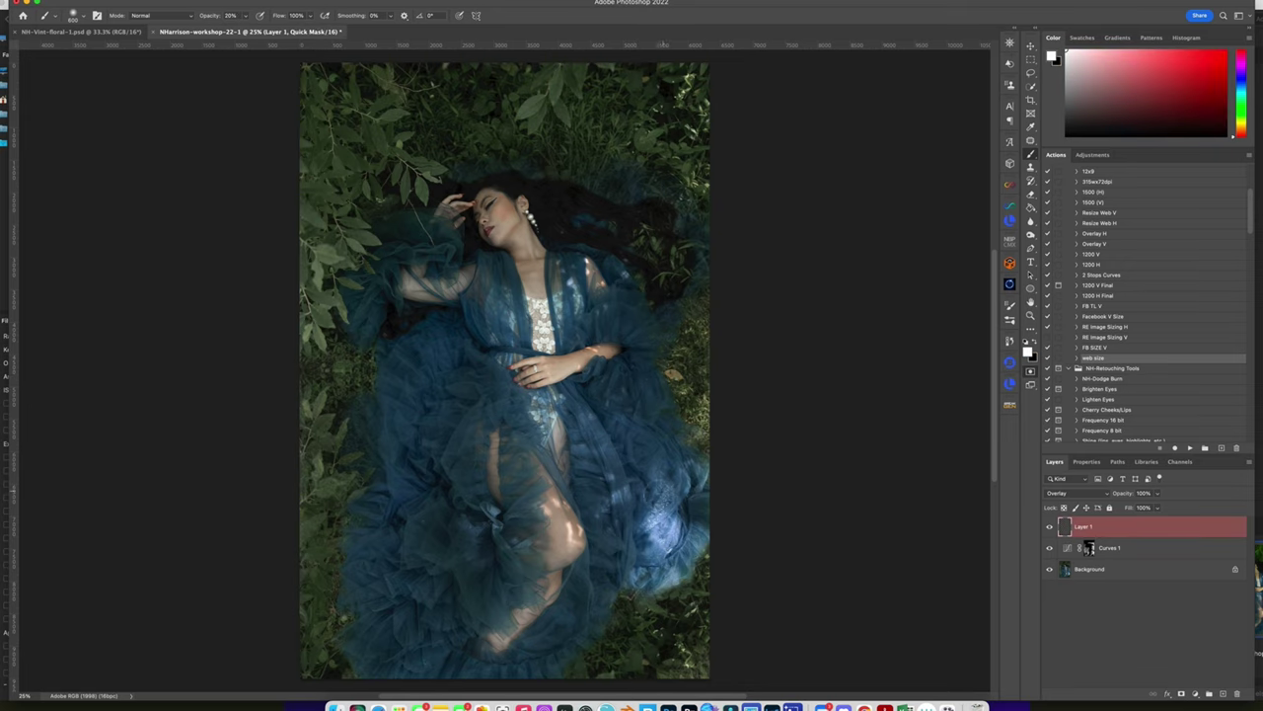
key("F3")
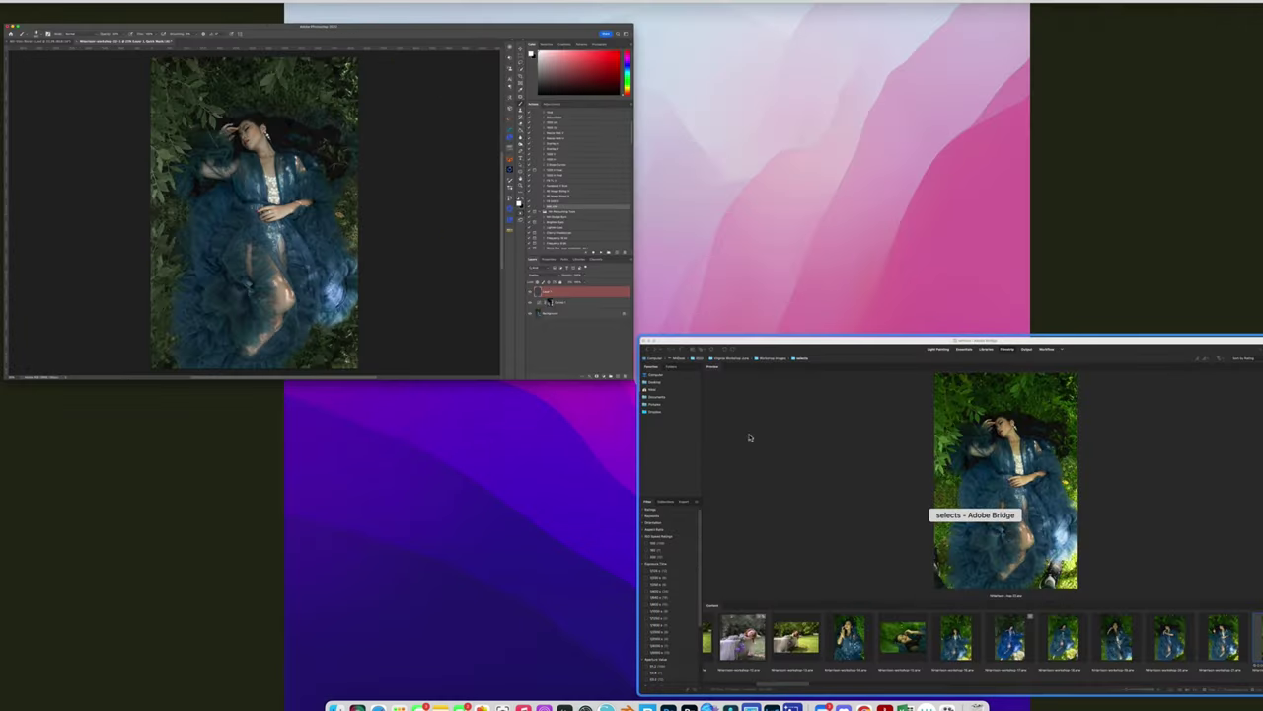
key("F4")
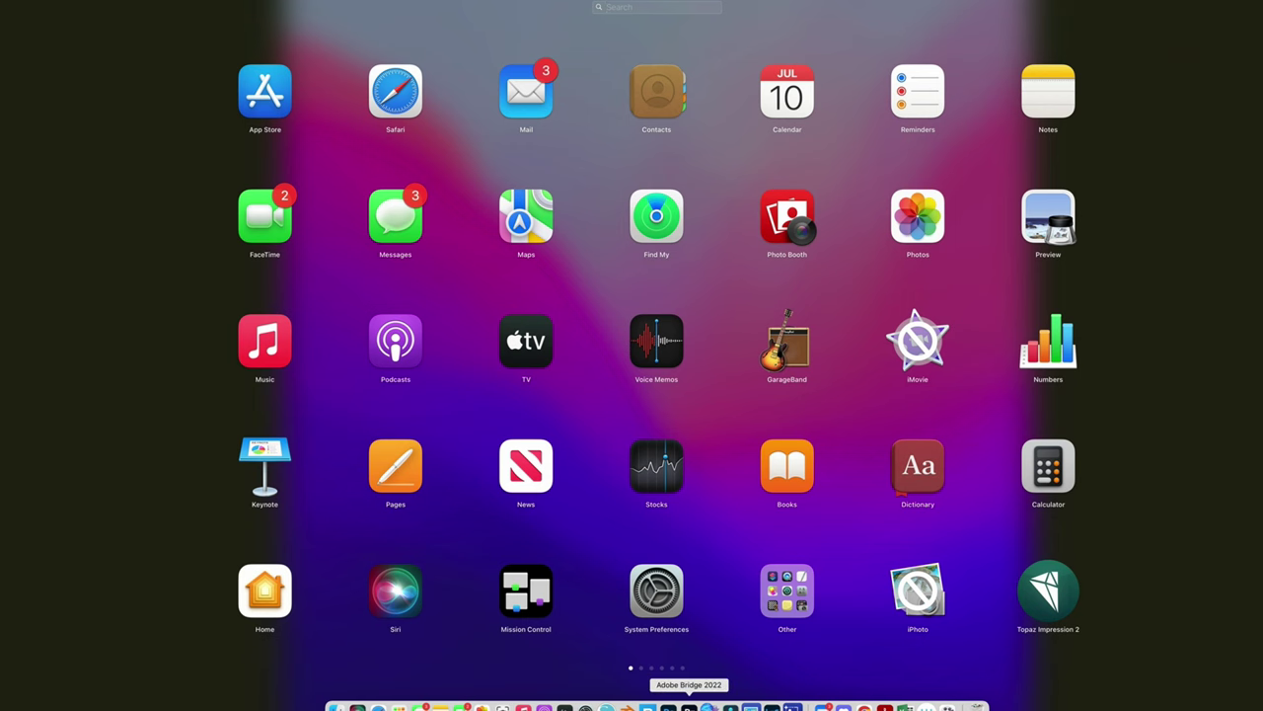
Leave Quick Mask mode and paint a deeper blue onto the gown with the brush at 100% opacity and 37% flow
left_click(668, 707)
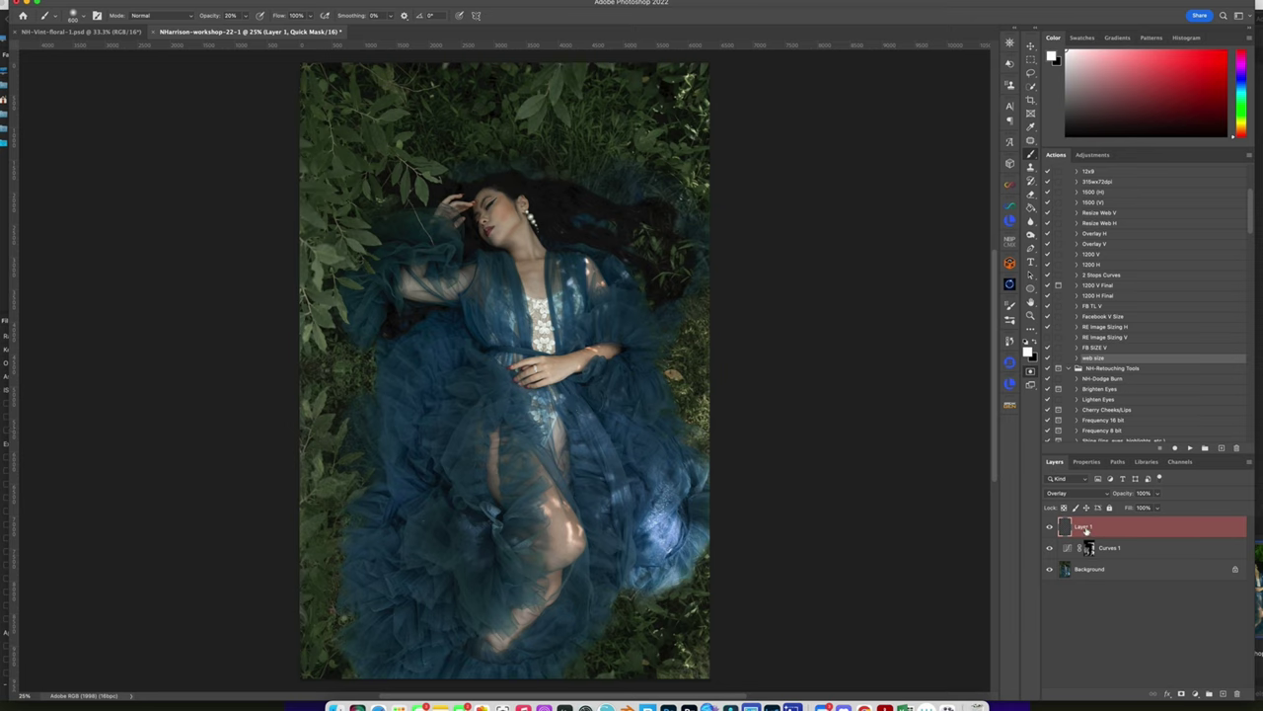
left_click(1031, 372)
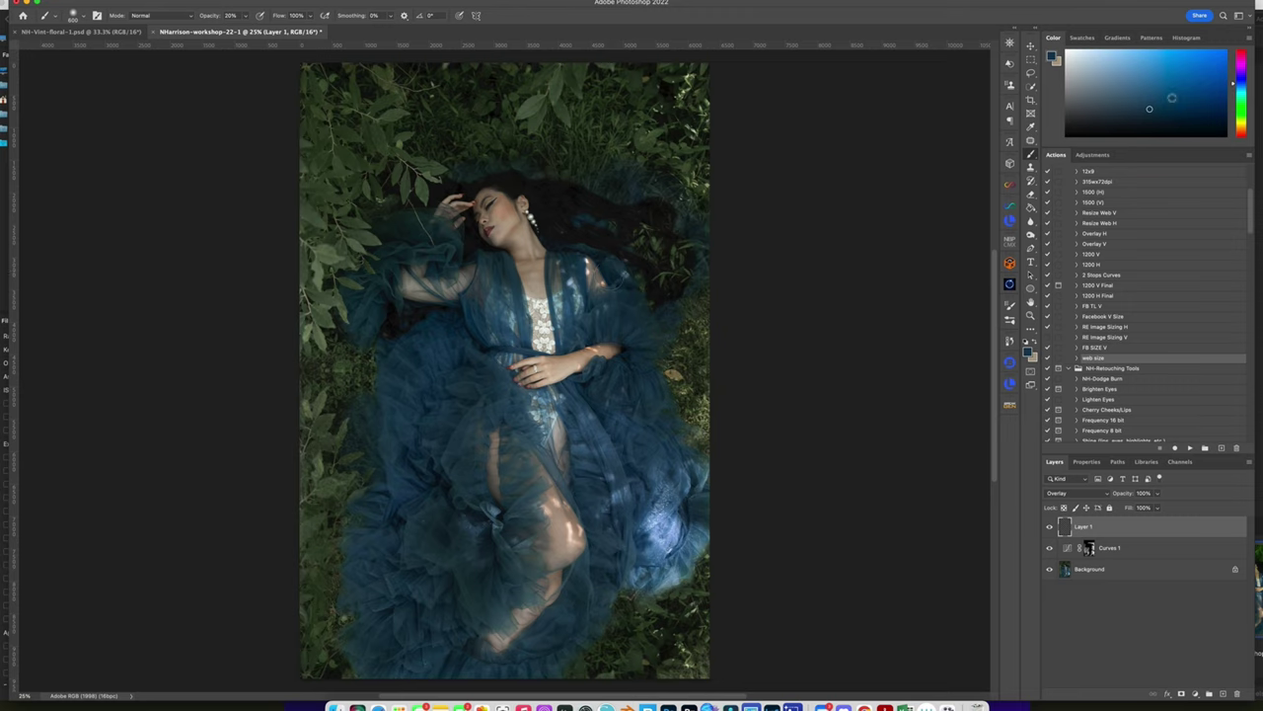
left_click(1183, 107)
mouse_move(245, 16)
left_mouse_down()
mouse_move(244, 30)
mouse_move(305, 31)
left_mouse_up()
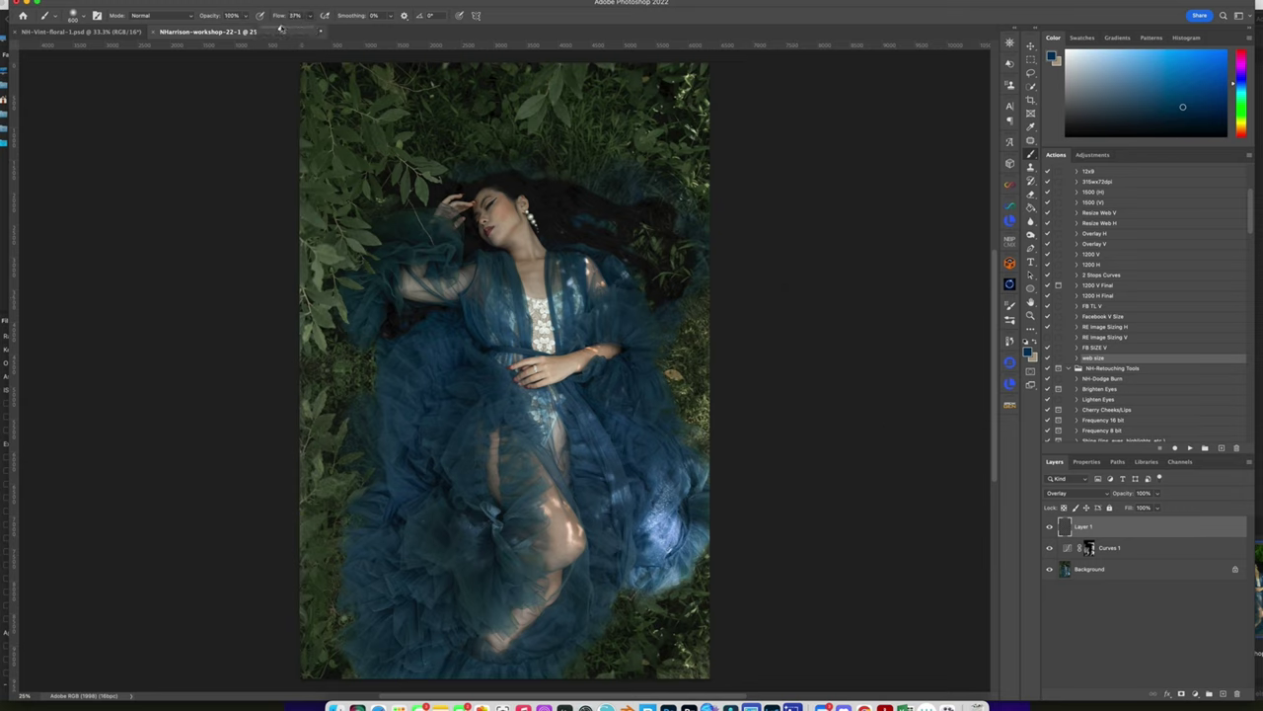
left_click_drag(441, 366, 430, 363)
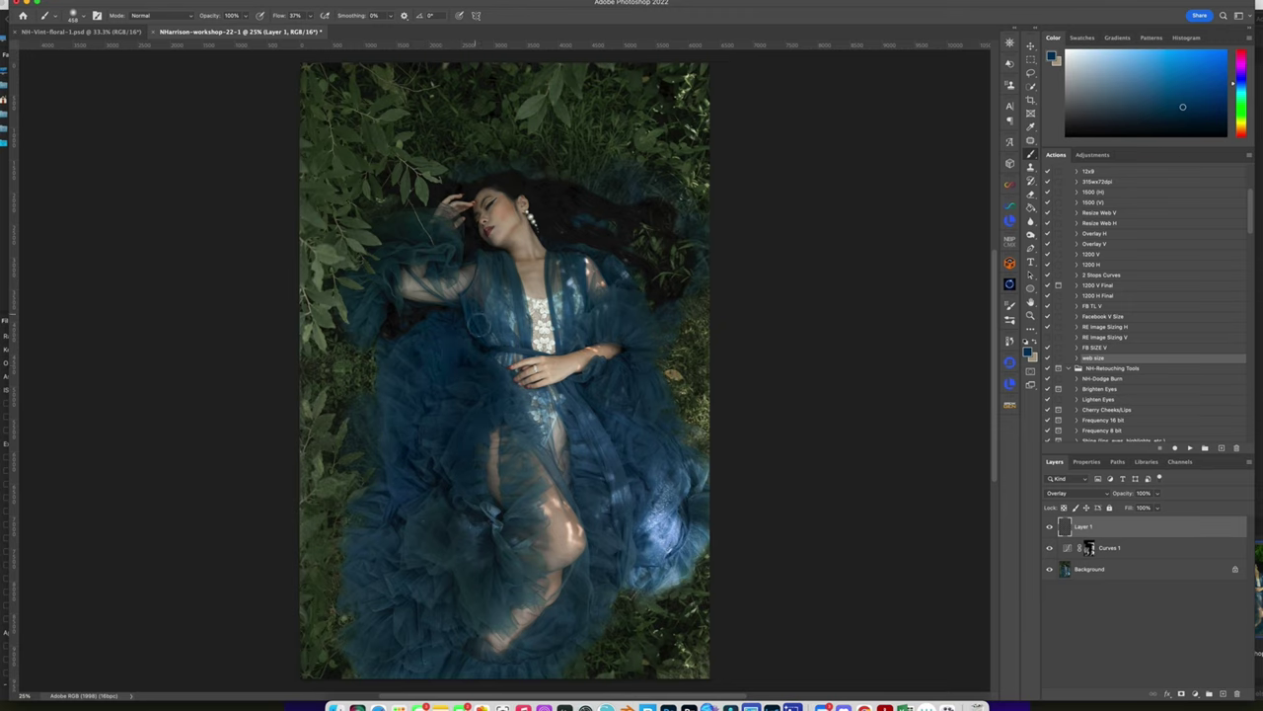
Set Layer 1's blend mode to Color and tint the gown with blue sampled from its folds
left_click(404, 467, "alt")
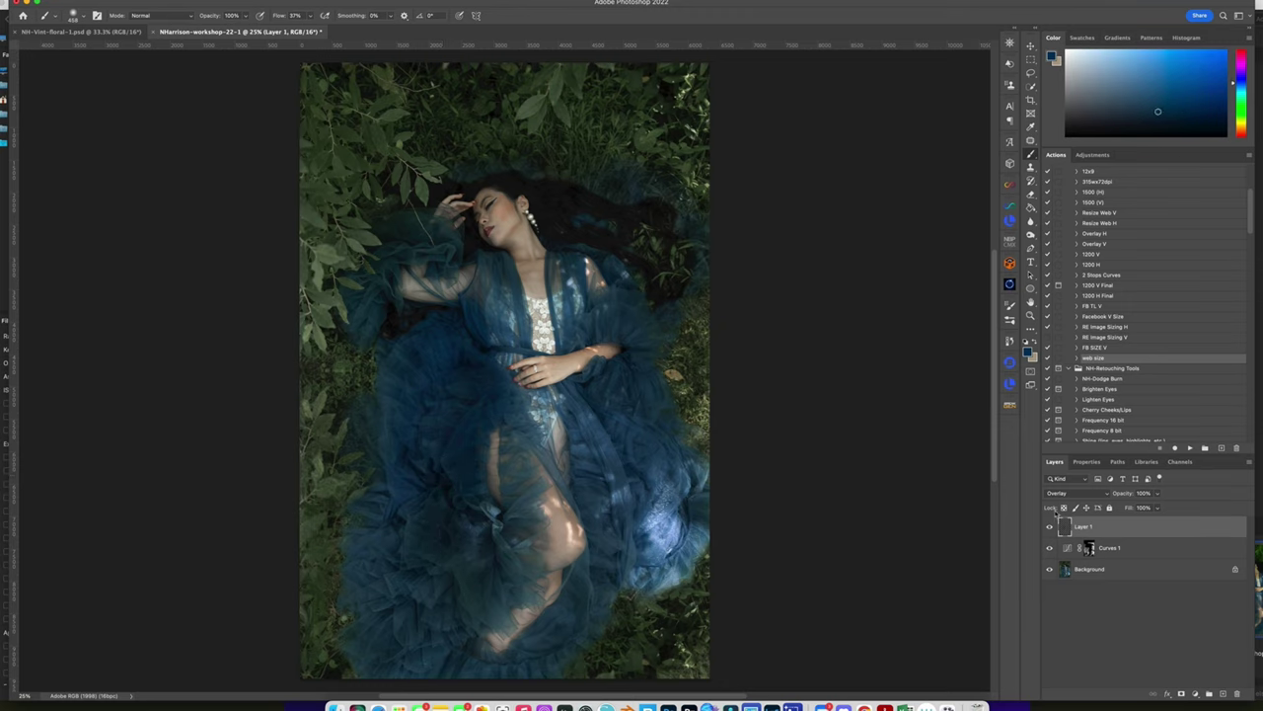
left_click(1062, 493)
left_click(1064, 633)
left_click(470, 441, "alt")
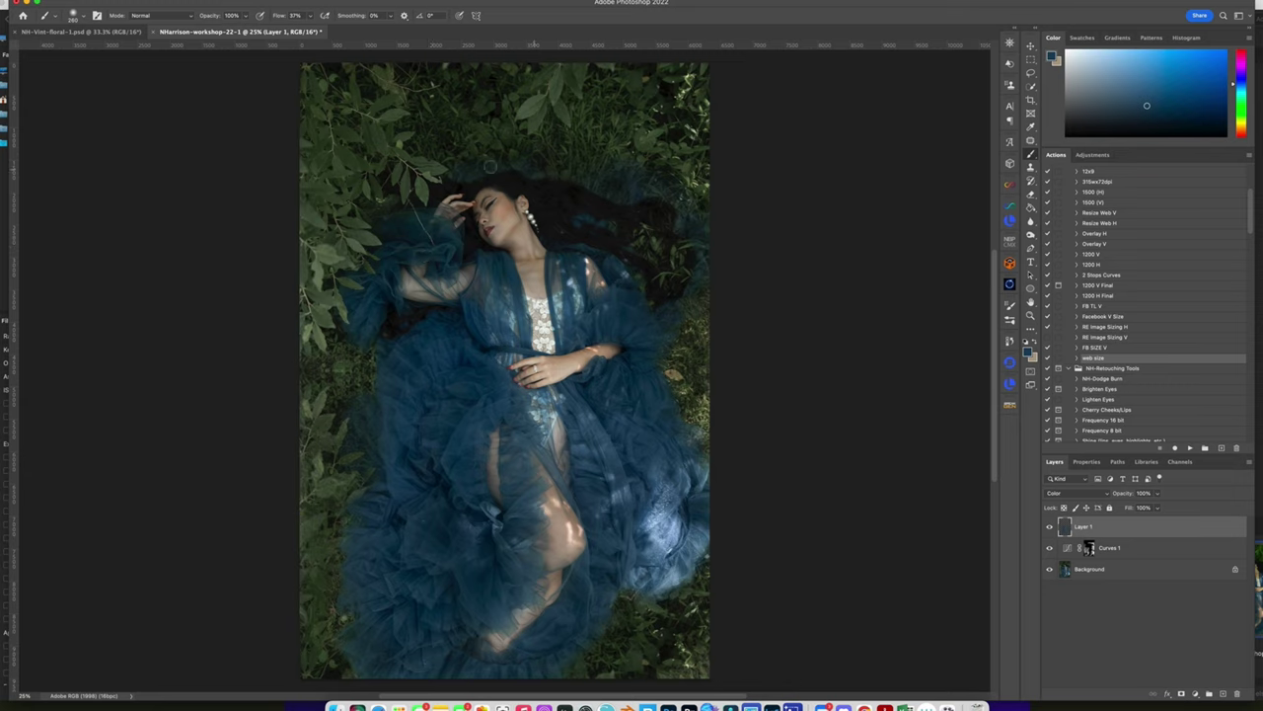
Resample the gown's blue near its center folds and adjust the brush size to even out the fabric color
left_click(510, 440, "alt")
key("bracketleft")
key("bracketleft")
key("bracketleft")
key("bracketleft")
key("bracketleft")
key("bracketleft")
key("bracketleft")
key("bracketleft")
key("bracketleft")
key("bracketleft")
key("bracketright")
key("bracketright")
key("bracketright")
key("bracketright")
key("bracketright")
key("bracketright")
key("bracketright")
key("bracketright")
key("bracketright")
key("bracketright")
key("bracketright")
key("bracketright")
key("bracketright")
key("bracketright")
left_click(510, 448, "alt")
Choose a brighter blue and brush it over the gown's bodice and lower-left folds with a resized brush
left_click(1185, 92)
left_click_drag(588, 458, 575, 457, "ctrl+alt")
left_click_drag(525, 541, 542, 541, "ctrl+alt")
left_click_drag(496, 270, 485, 263)
left_click(481, 513)
left_click(483, 544)
Reduce Layer 1's opacity to 70% and merge the visible layers
left_click(1156, 492)
left_click_drag(1157, 506, 1143, 510)
left_click(150, 1)
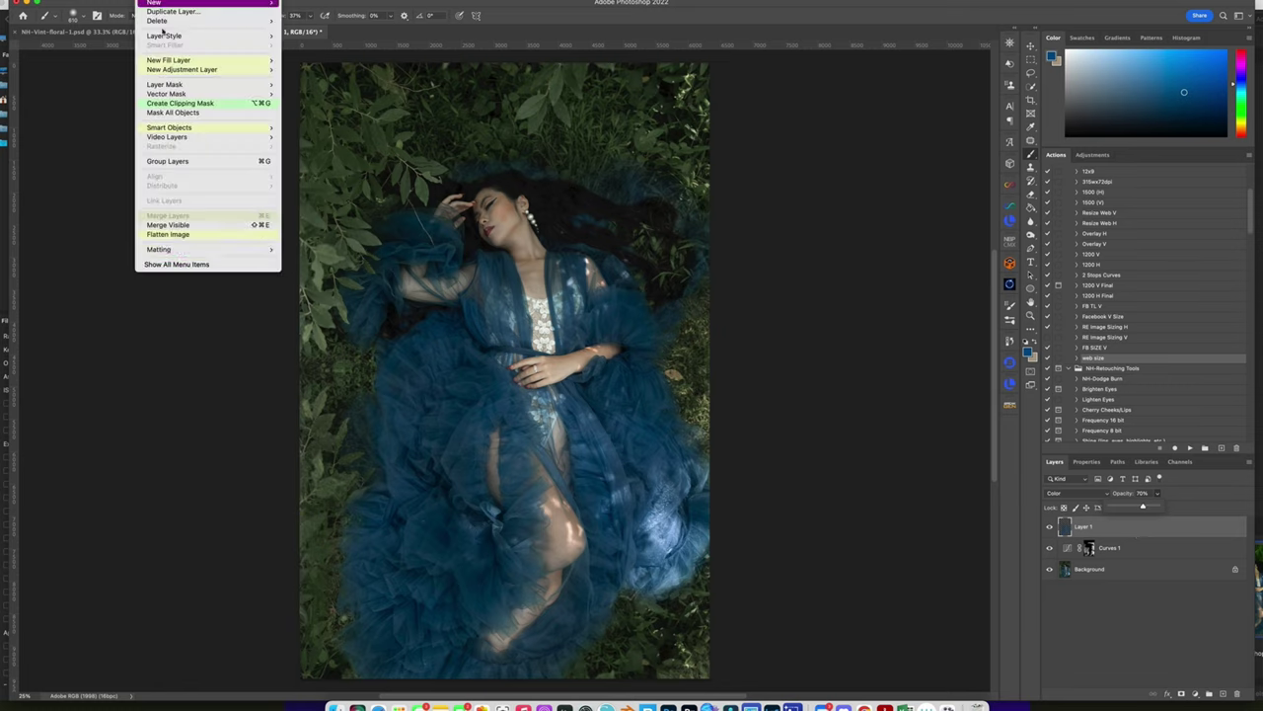
left_click(183, 226)
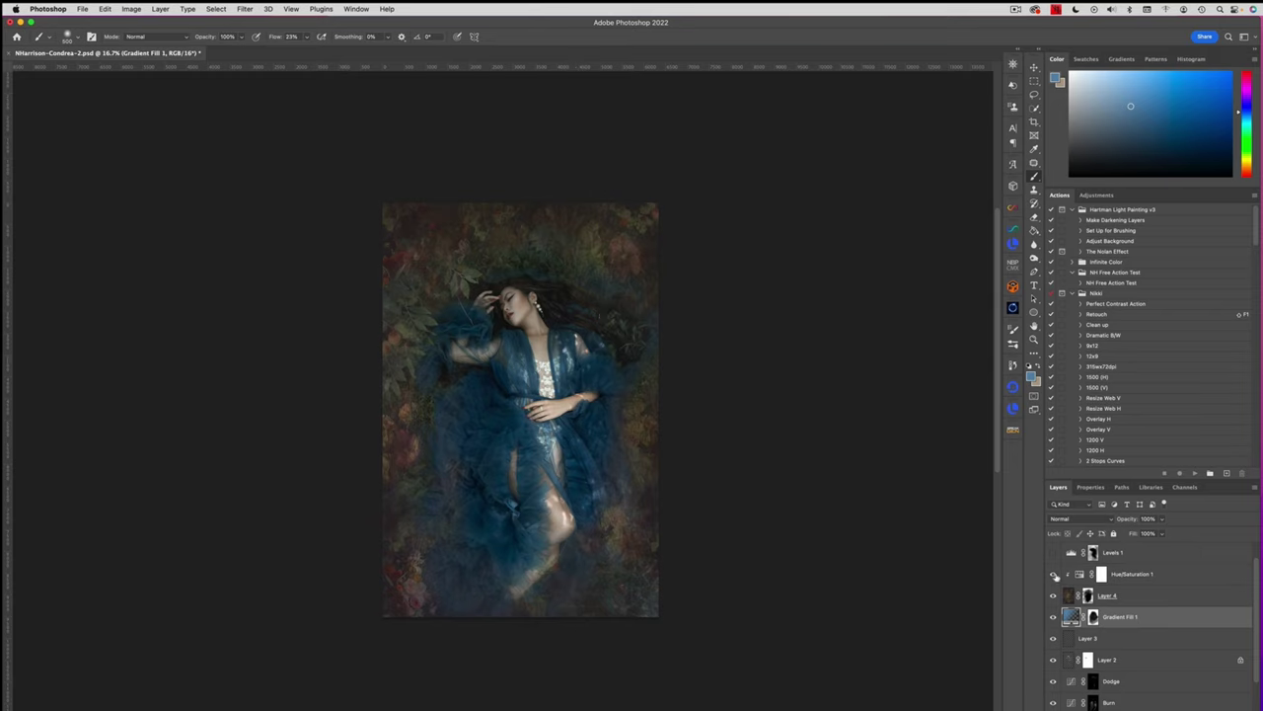
Turn on the Hue/Saturation 1 layer to shift the background toward teal, and review its settings and color ranges
left_click(1054, 576)
left_click(1080, 578)
double_click(1080, 574)
left_click(1093, 536)
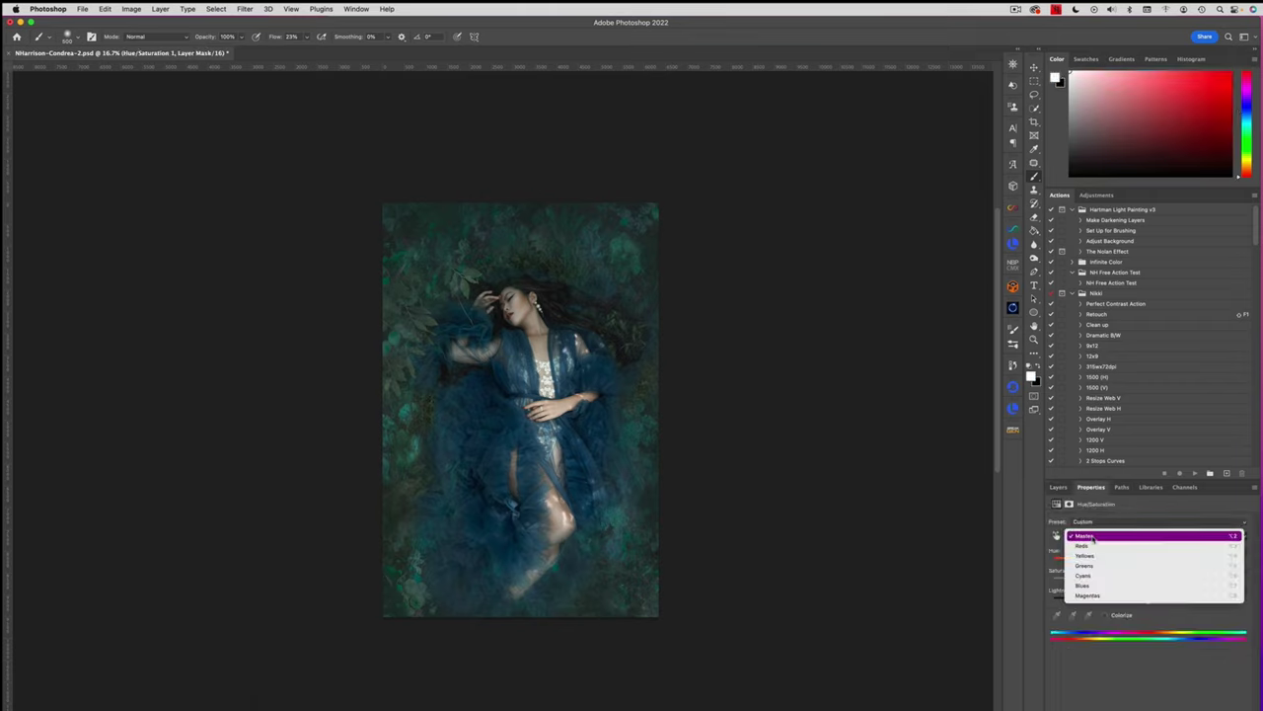
left_click(1094, 536)
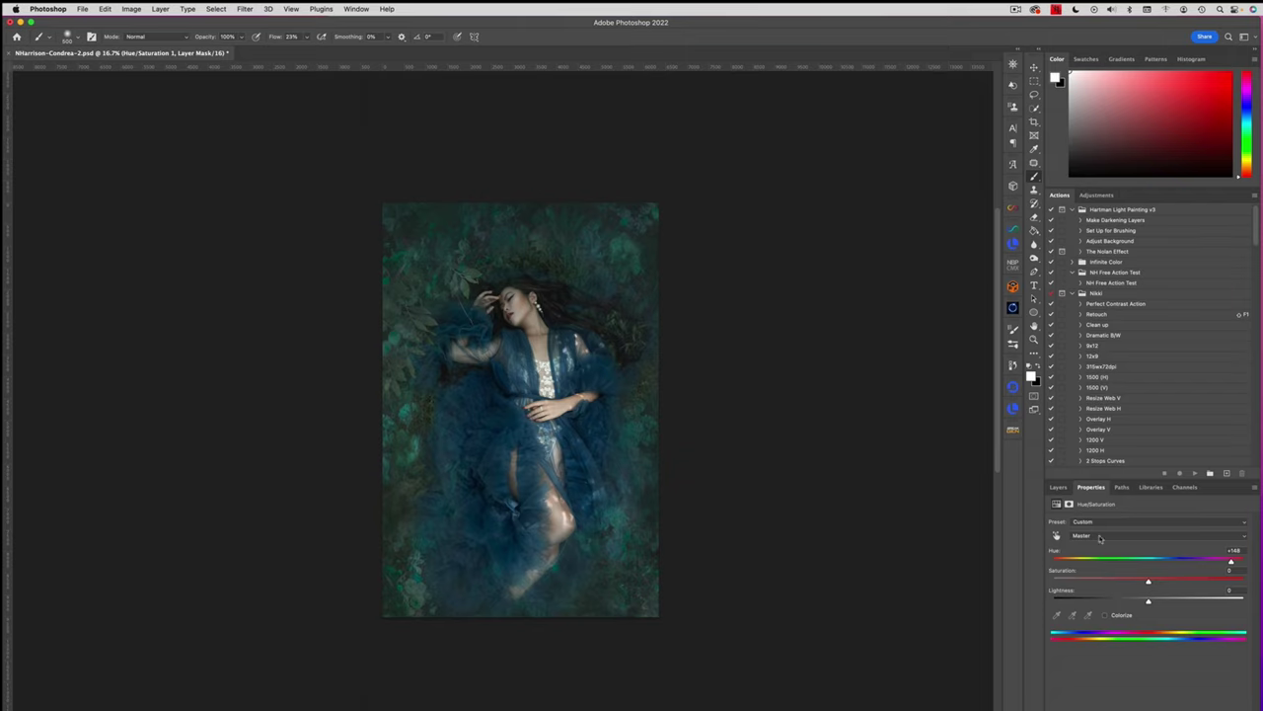
left_click(1058, 488)
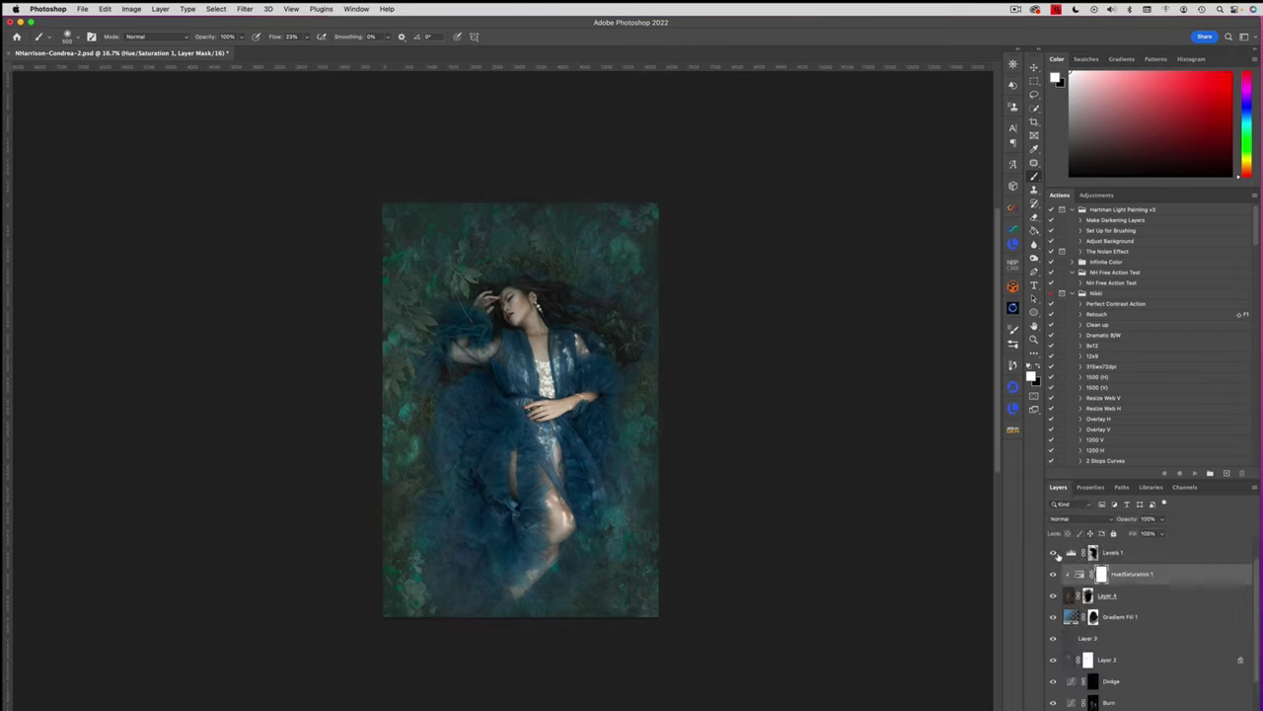
Turn on the Levels 1 layer, compare its effect, and review its Levels settings
left_click(1053, 554)
left_click(1053, 554)
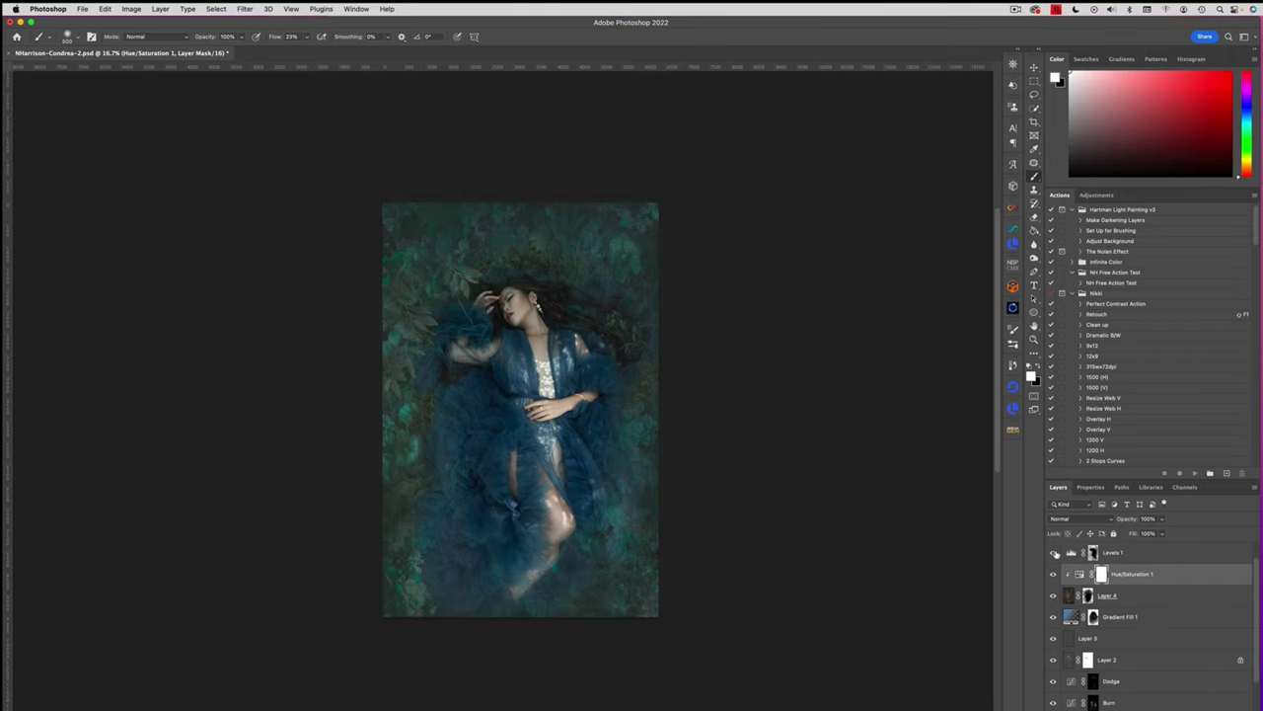
left_click(1073, 554)
double_click(1071, 552)
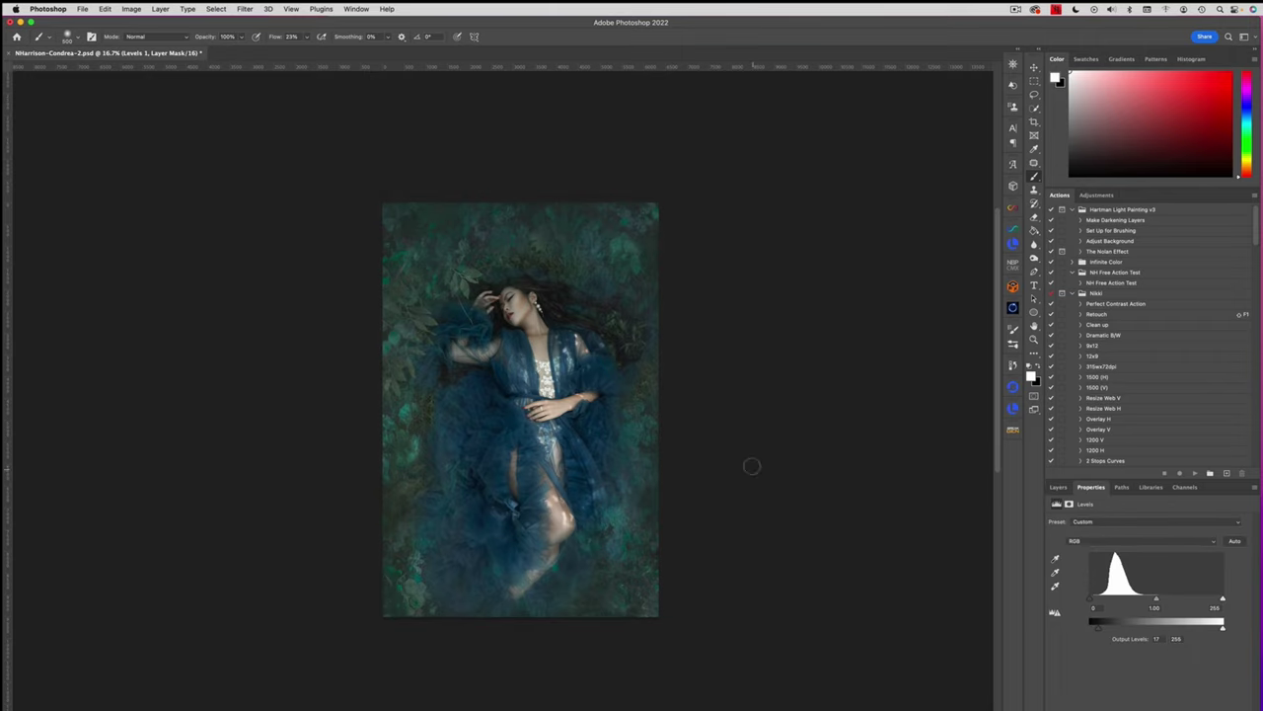
left_click(1058, 486)
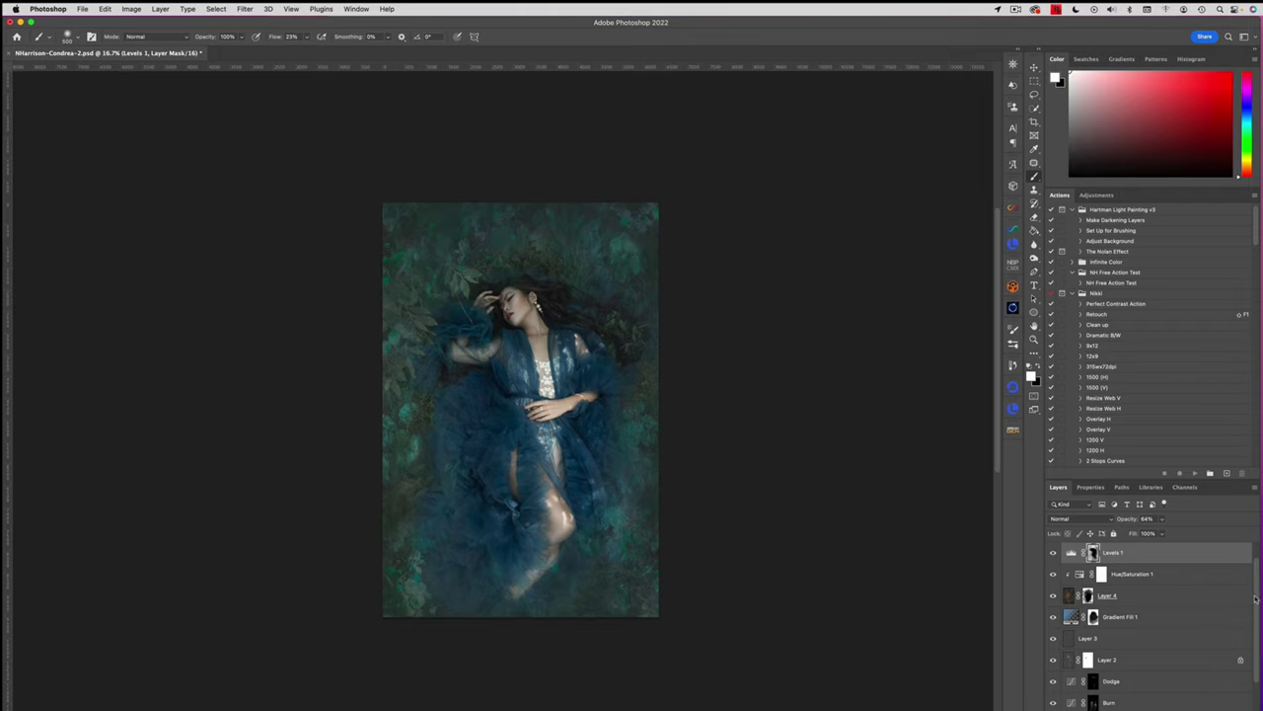
Group the layers from Levels 1 down to Layer 1, then show the Levels 2 layer and move it into the group
left_click_drag(1257, 600, 1257, 650)
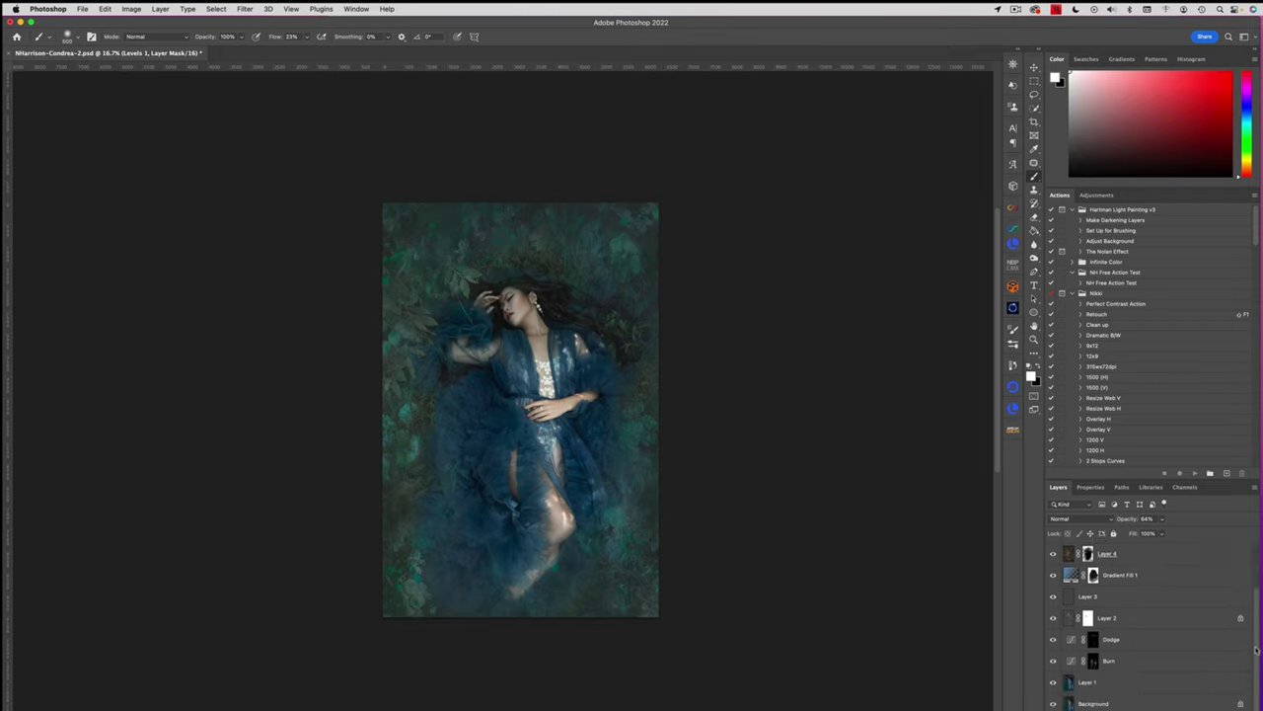
left_click(1157, 684, "shift")
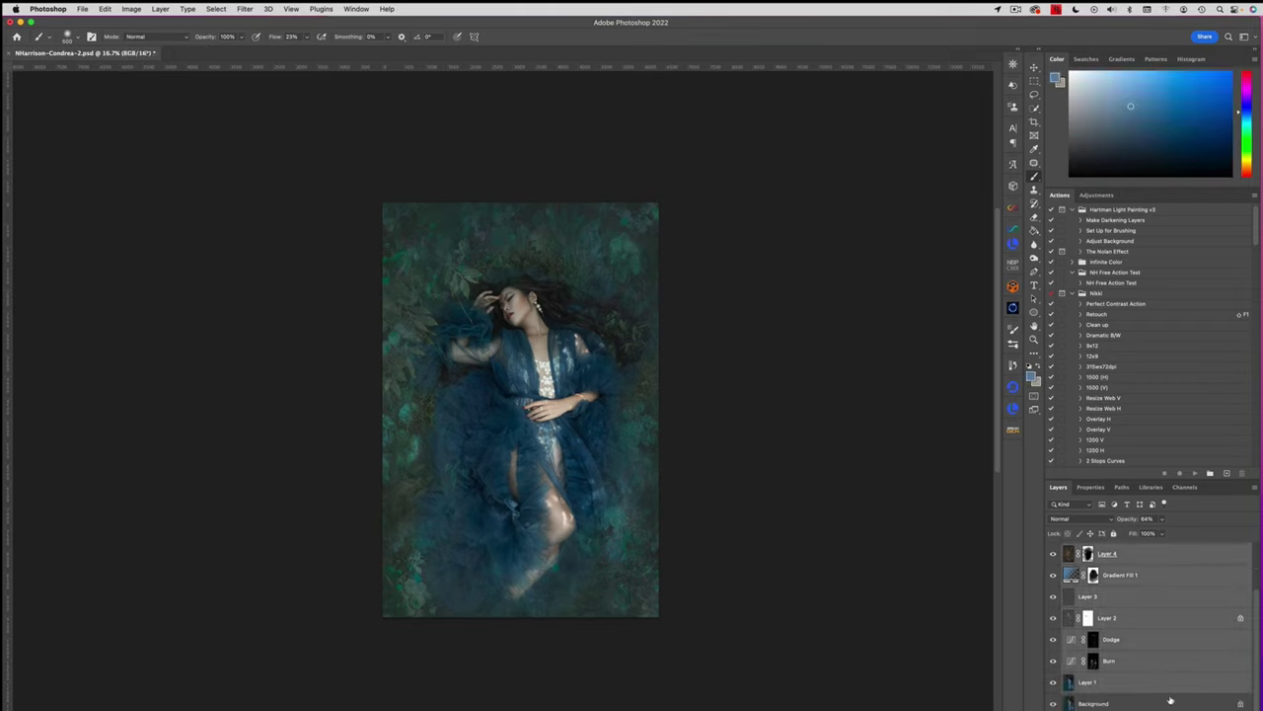
key("super+g")
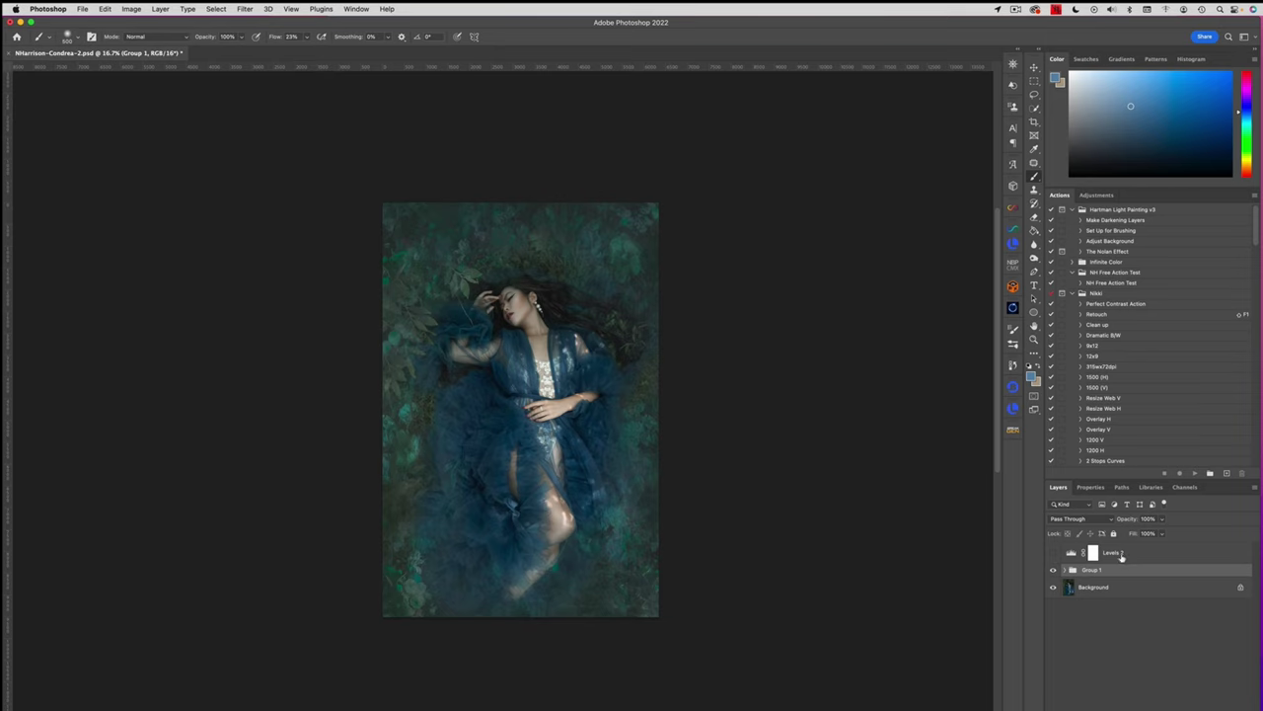
left_click(1053, 553)
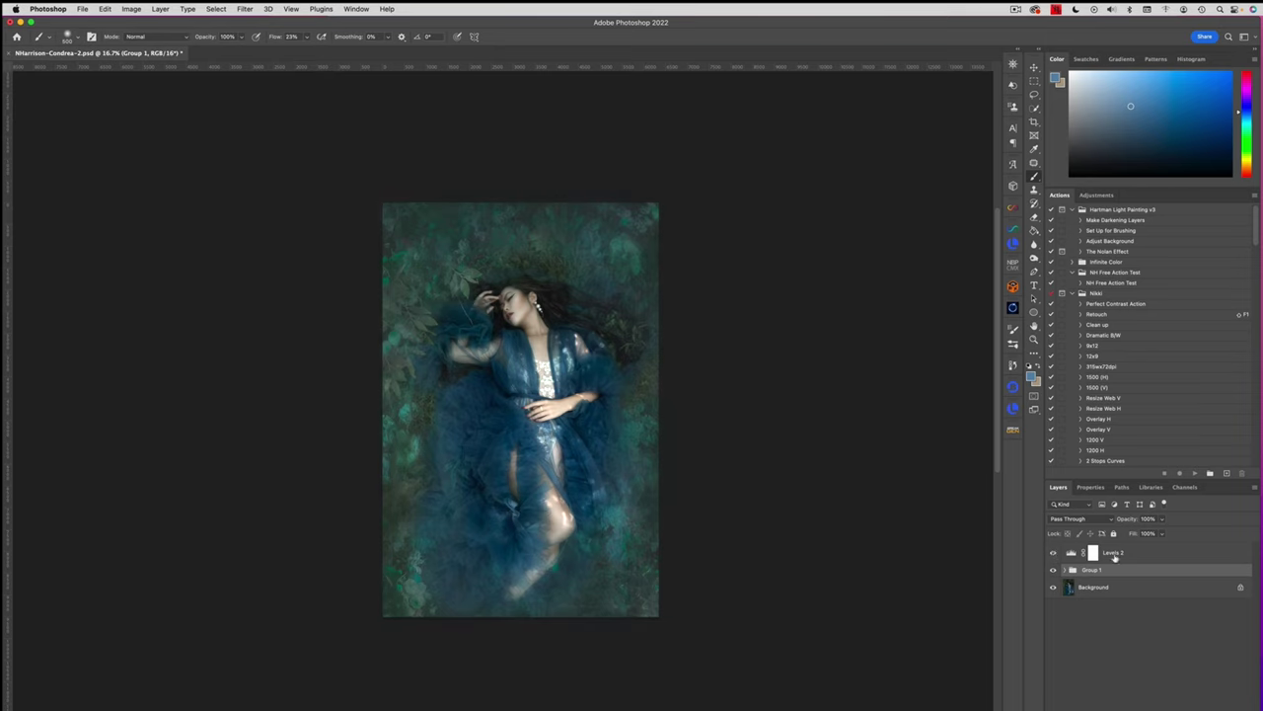
left_click_drag(1116, 556, 1112, 577)
Compare the image with and without the whole group of edits
left_click(1052, 549)
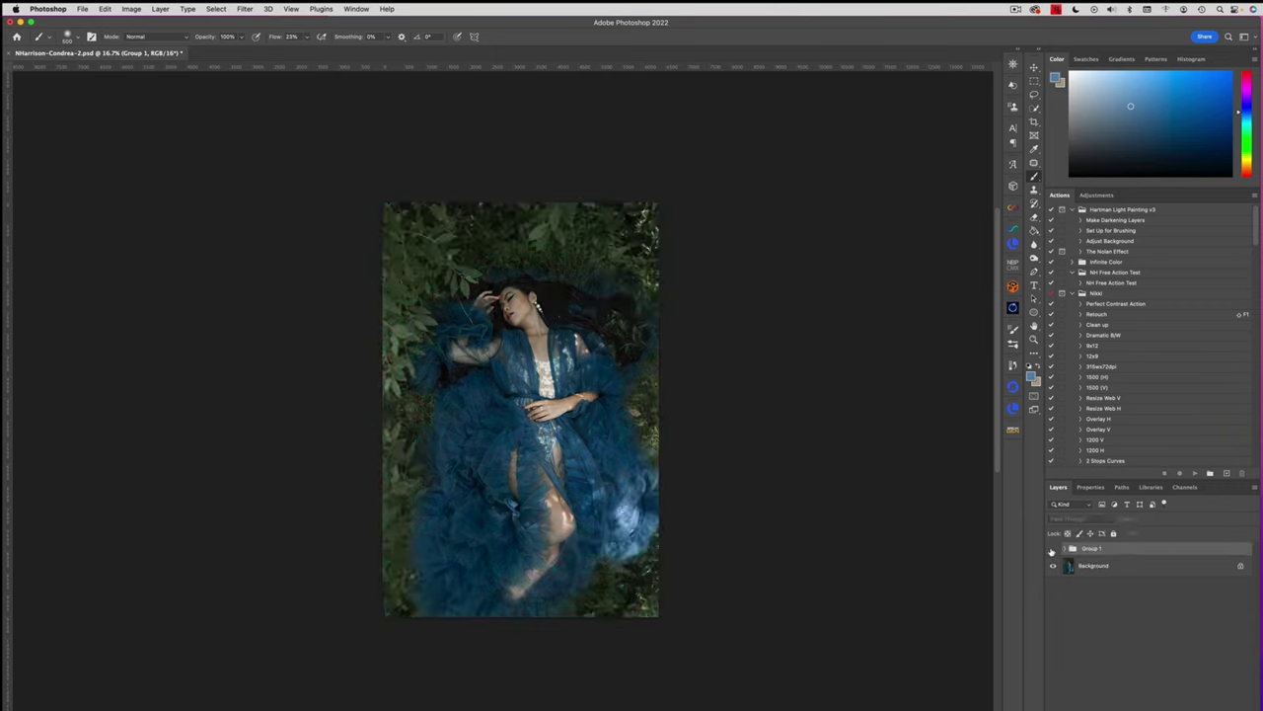
left_click(1052, 549)
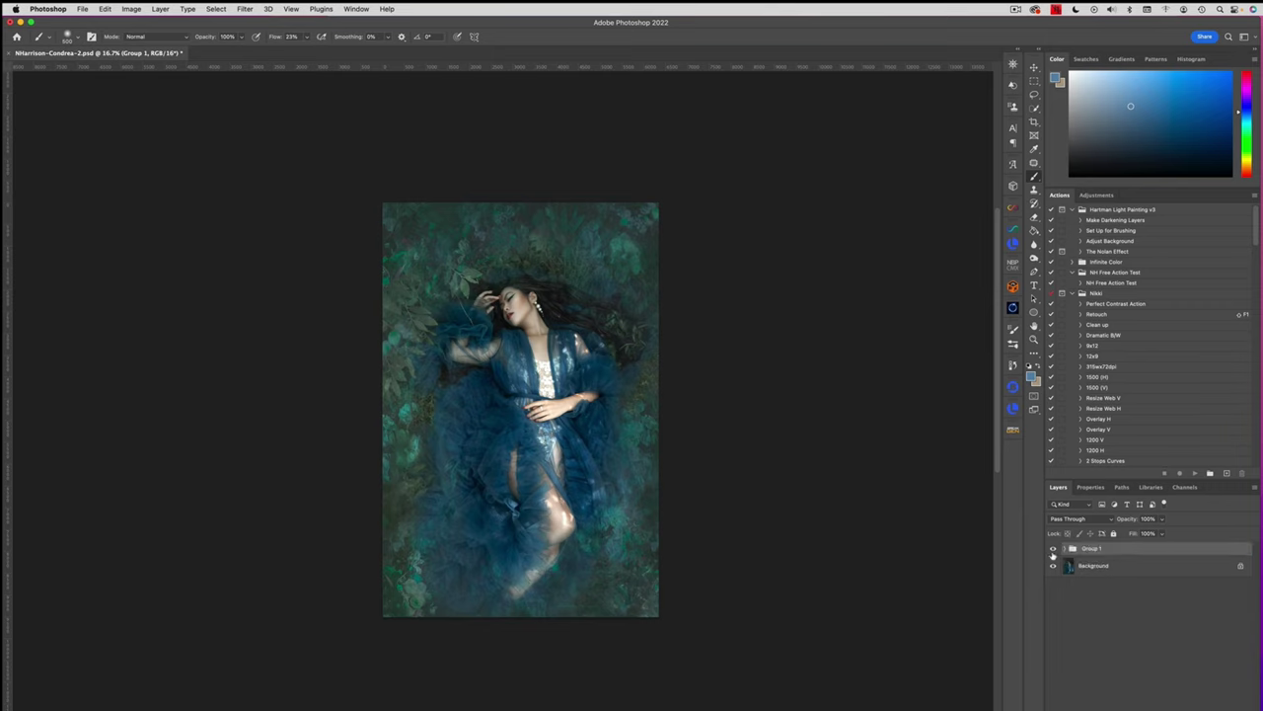
left_click(1052, 550)
left_click(1052, 550)
Flatten the image and duplicate the Background layer
left_click(155, 8)
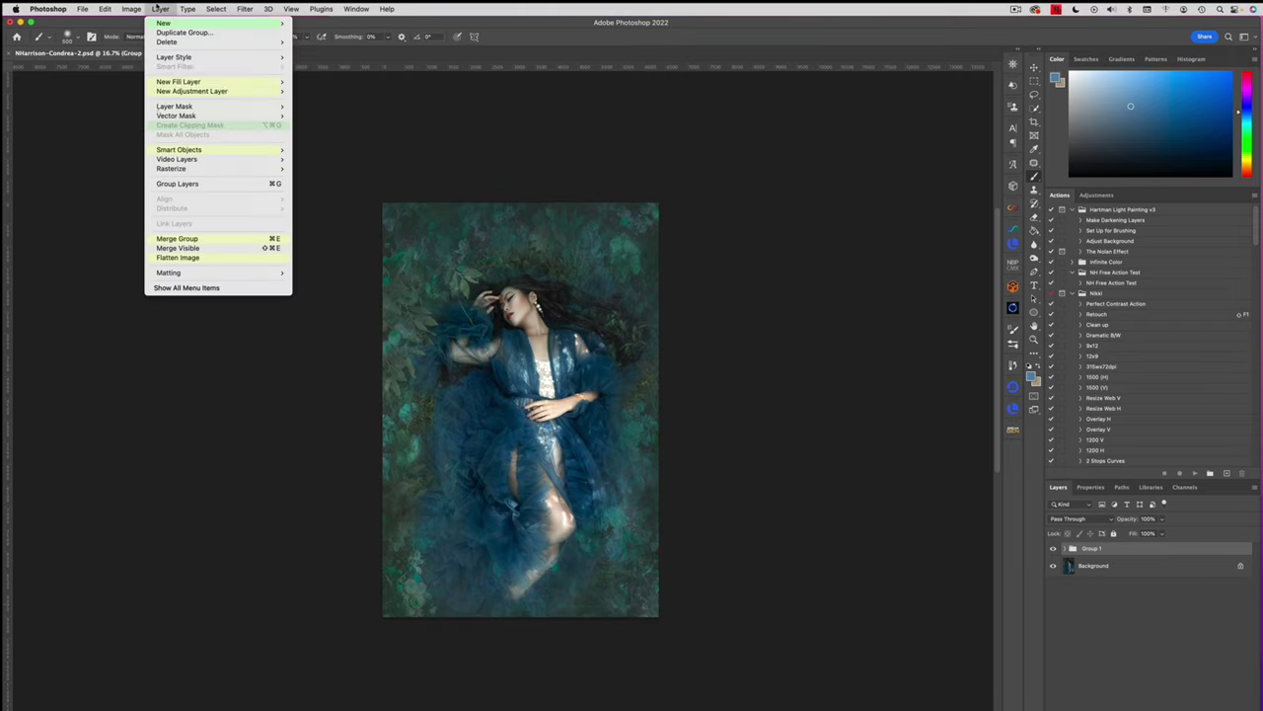
left_click(176, 259)
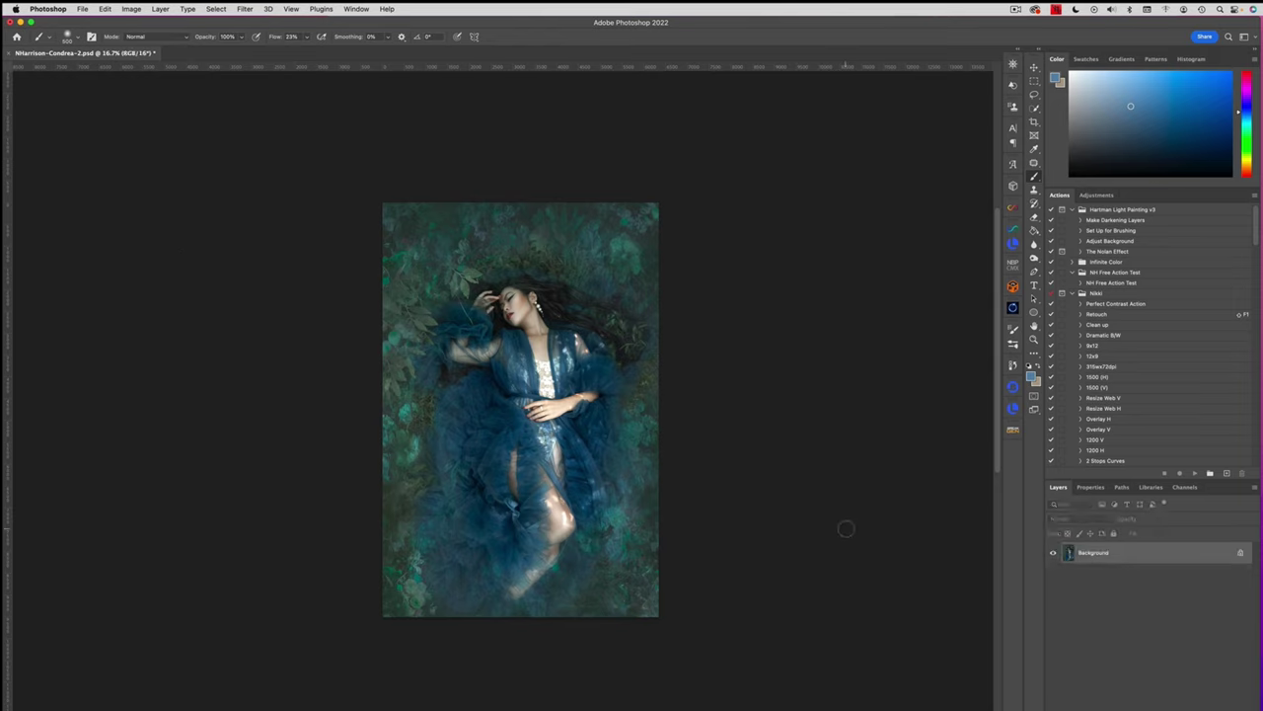
key("super+j")
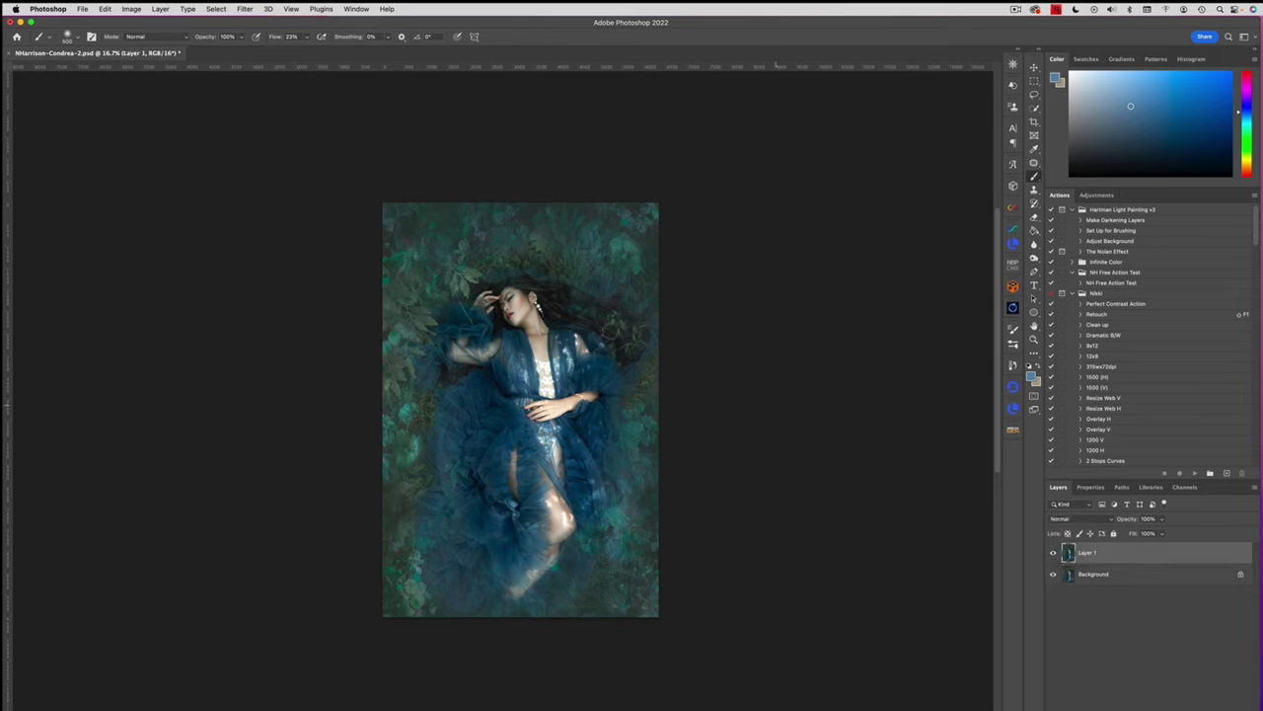
Open the duplicate layer in the Topaz Studio Glow filter, dismiss the login prompt, and apply the Contrast and Color preset
left_click(243, 9)
mouse_move(284, 258)
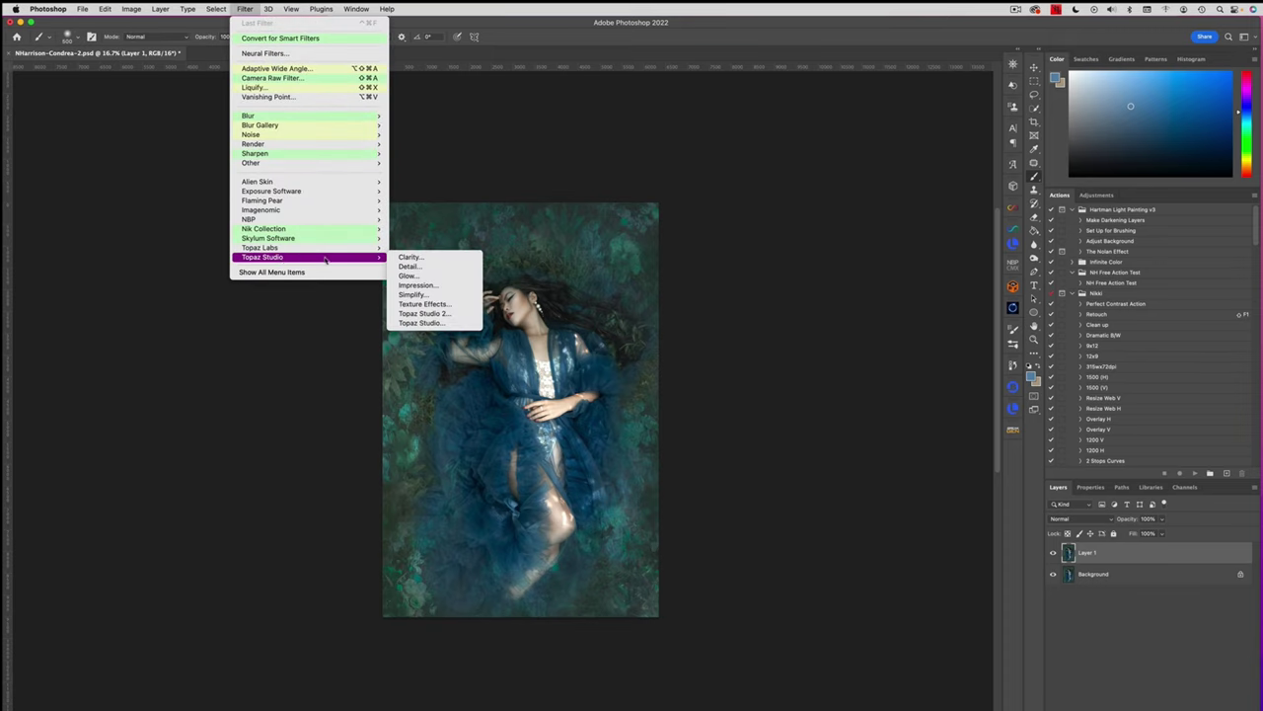
left_click(446, 277)
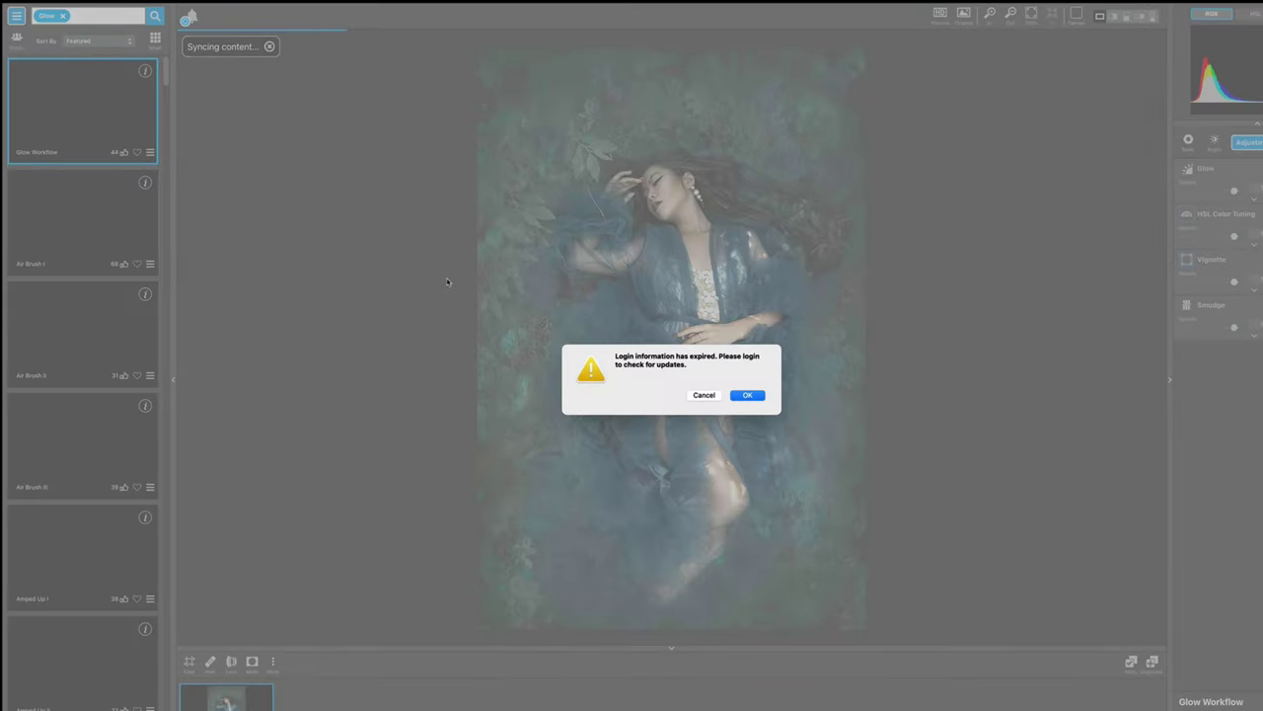
left_click(709, 395)
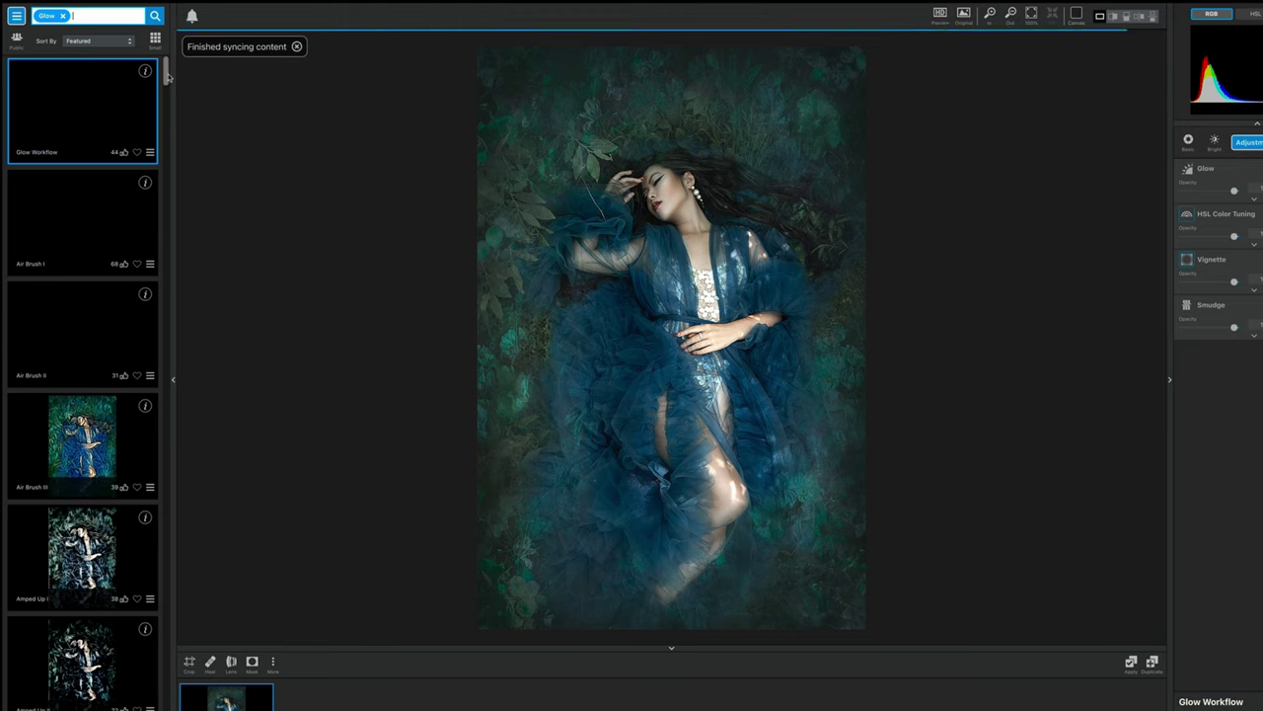
left_click_drag(167, 77, 177, 206)
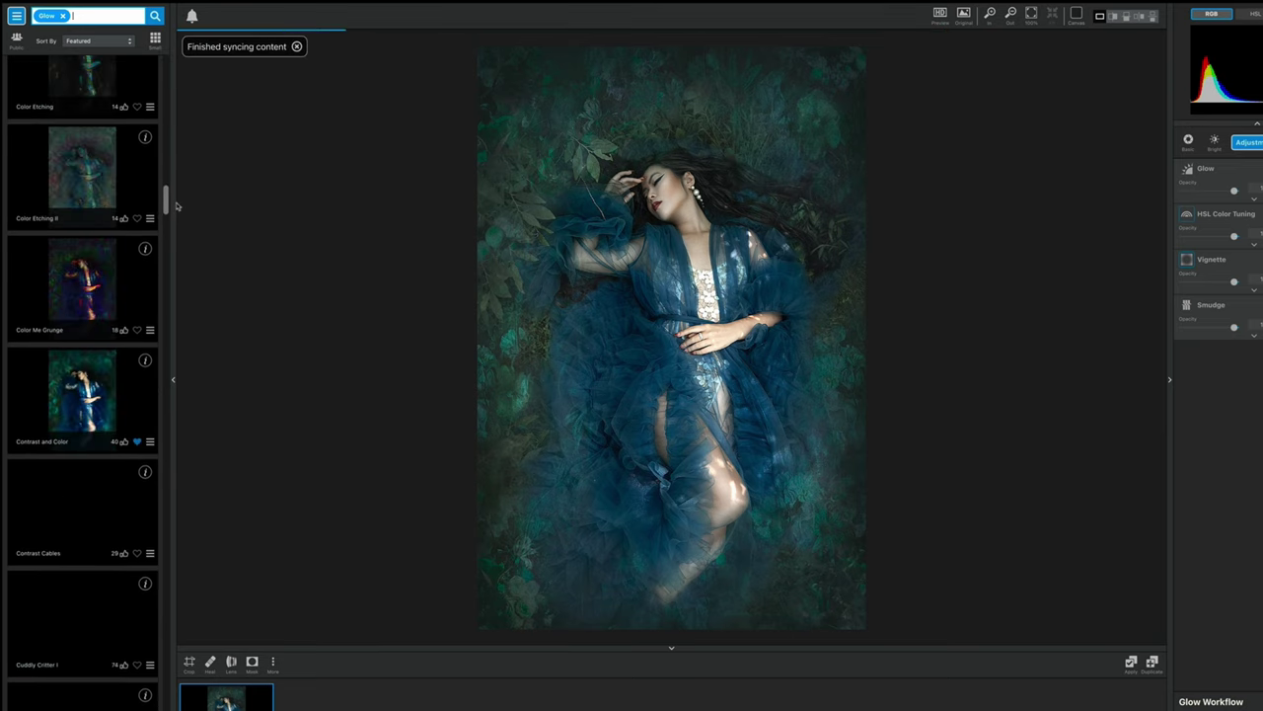
left_click(145, 392)
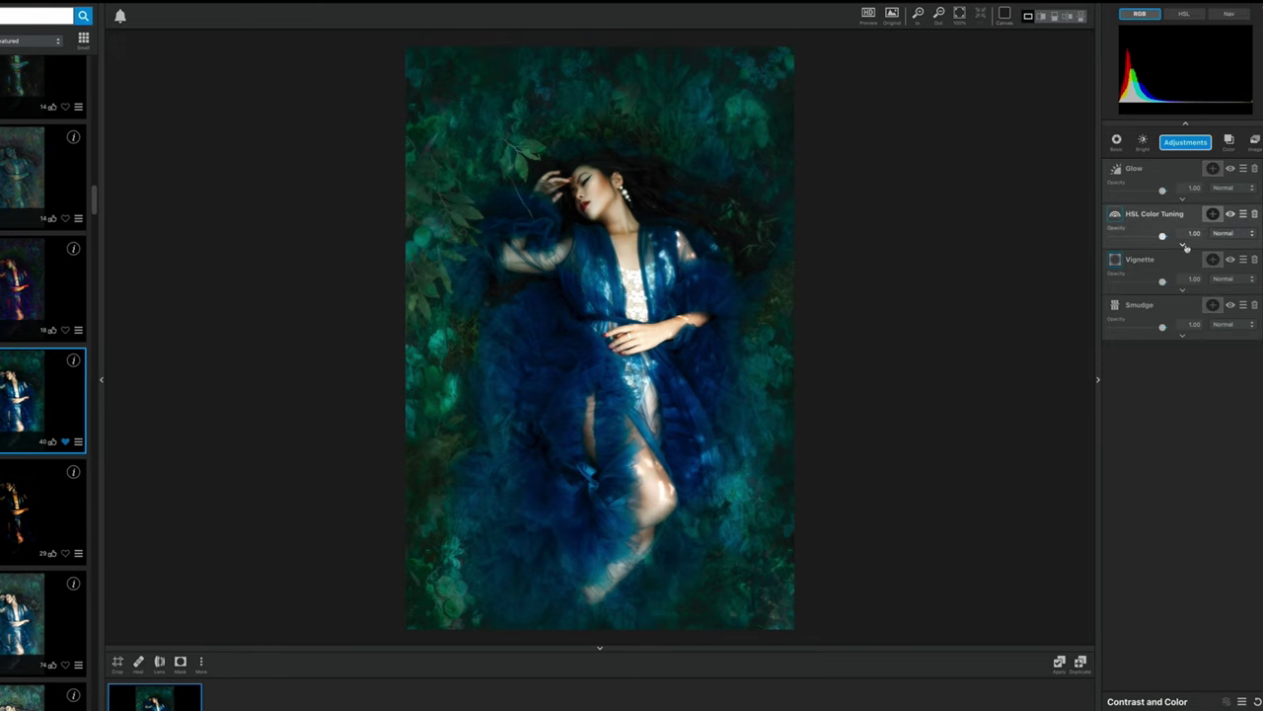
In HSL Color Tuning, raise the overall lightness to about 0.5 and lower the green saturation
left_click(1185, 247)
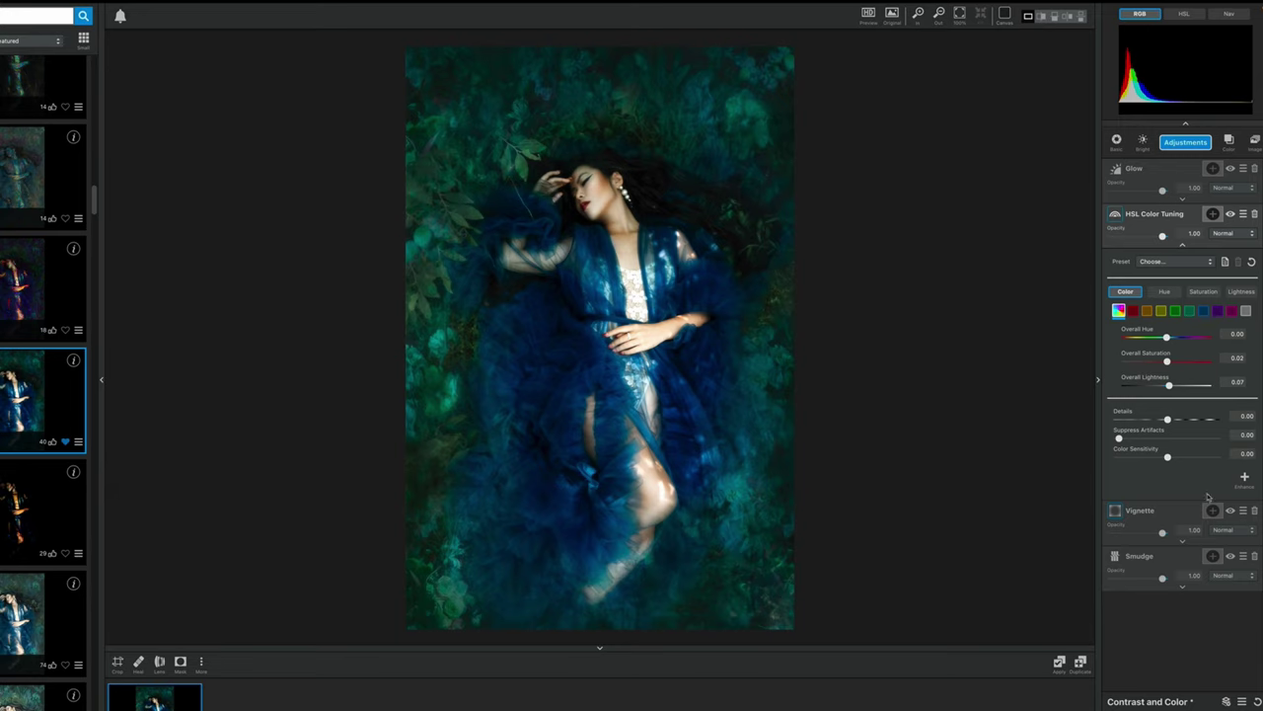
left_click_drag(1173, 388, 1188, 386)
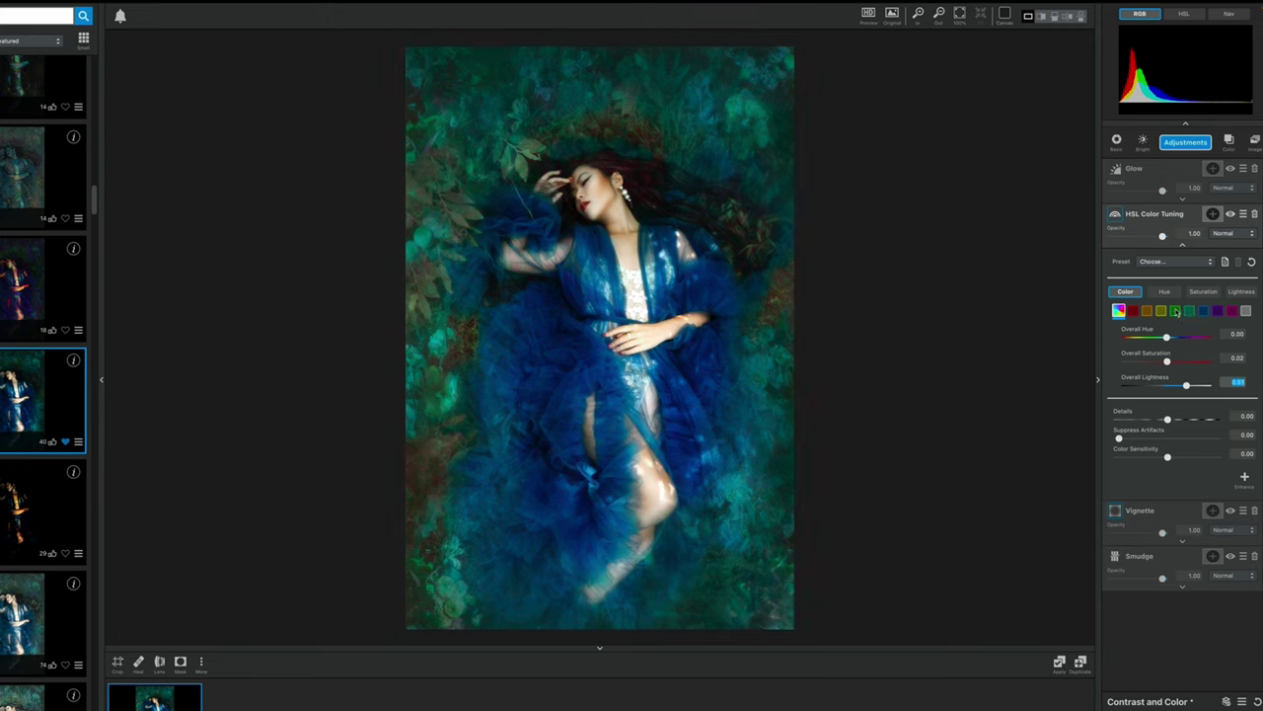
left_click(1175, 312)
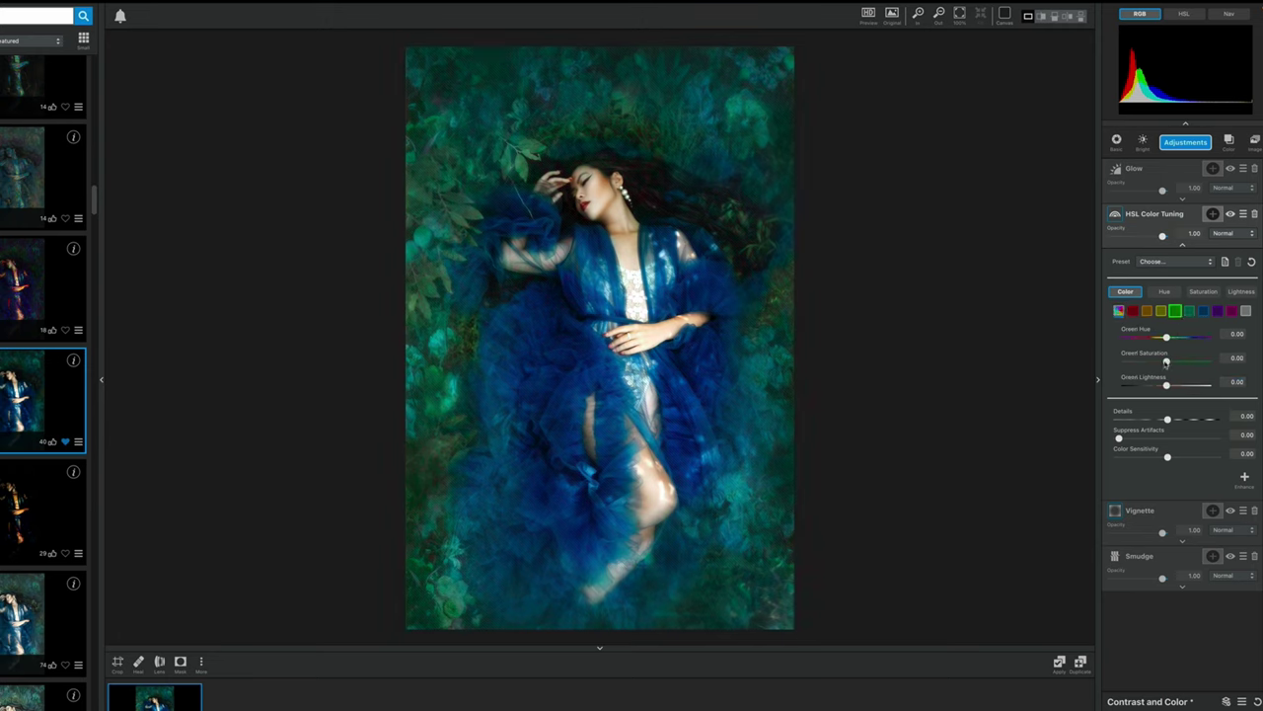
left_click_drag(1167, 362, 1139, 361)
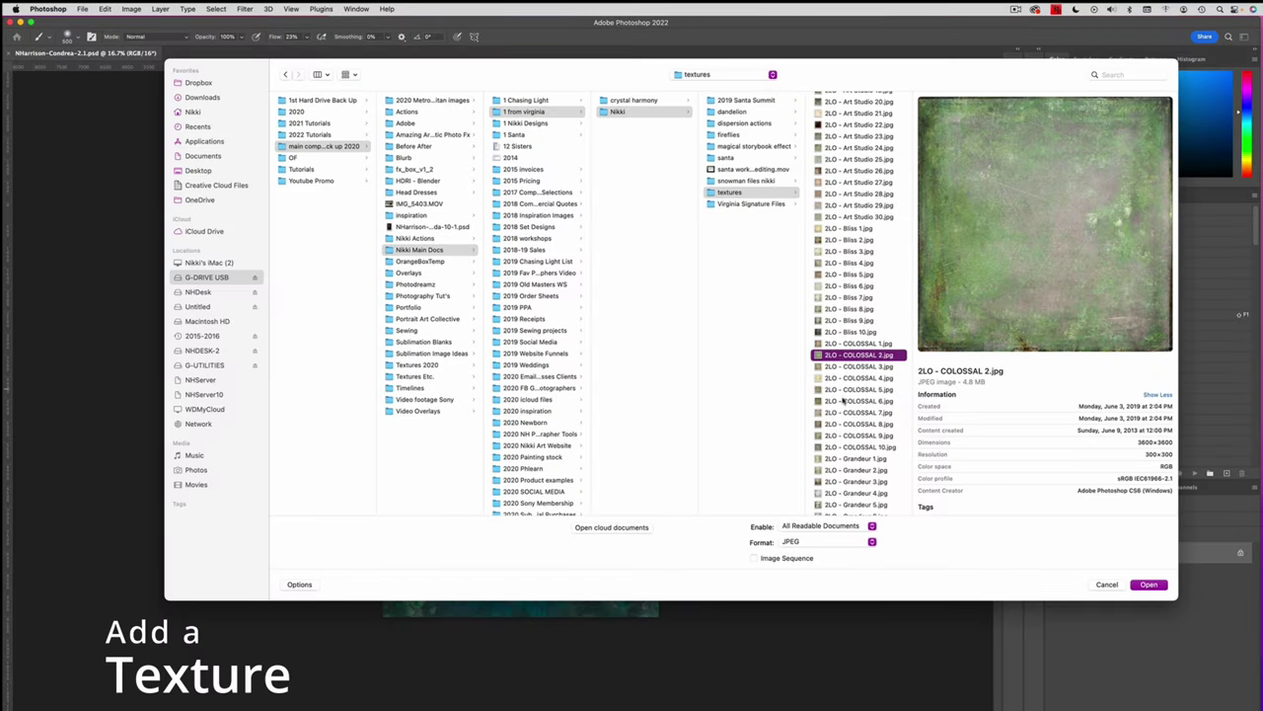
Preview the COLOSSAL and Grandeur textures in the textures folder and open 2LO - Grandeur 10.jpg
left_click(851, 437)
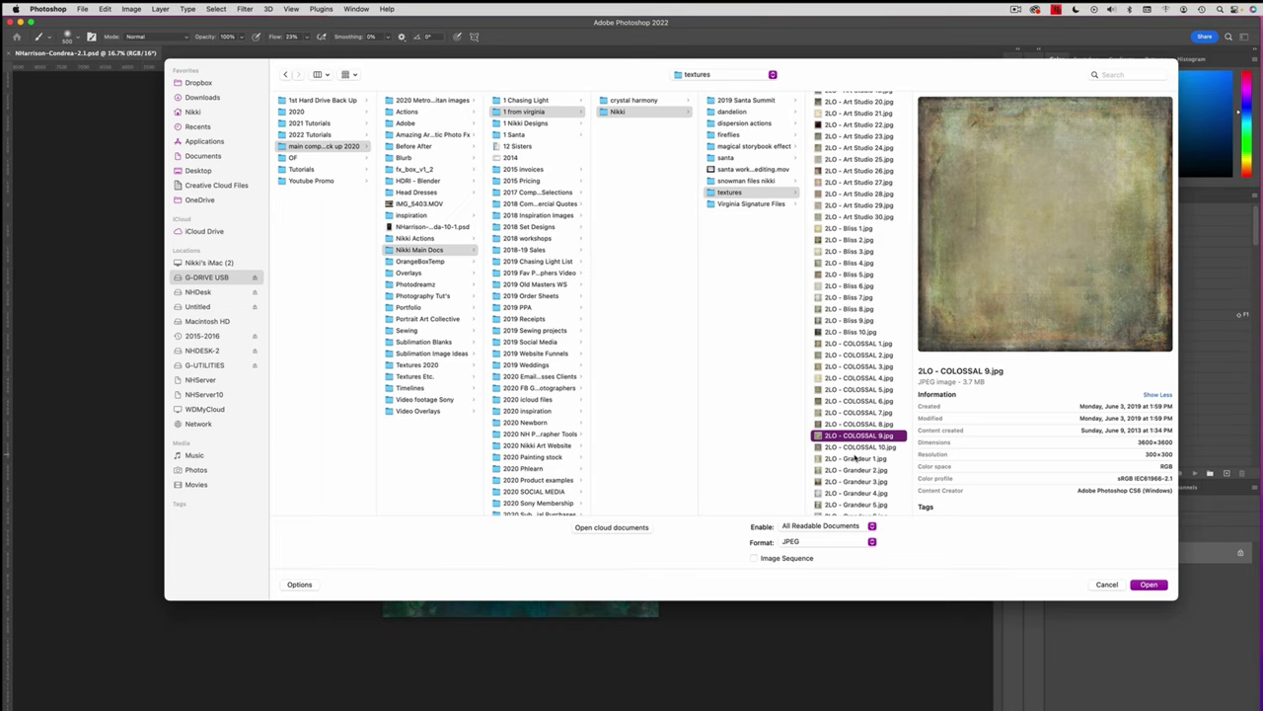
key("Down")
key("Down")
key("Down")
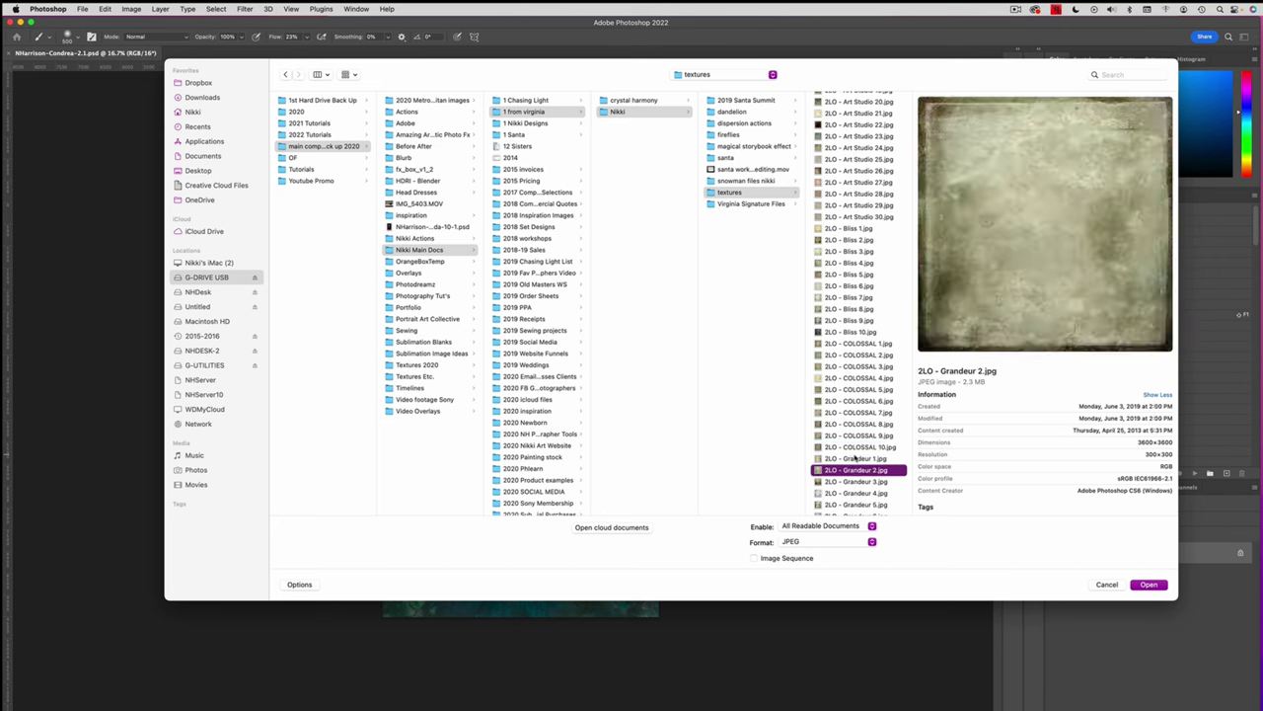
key("Down")
key("Down")
key("Down")
key("Down")
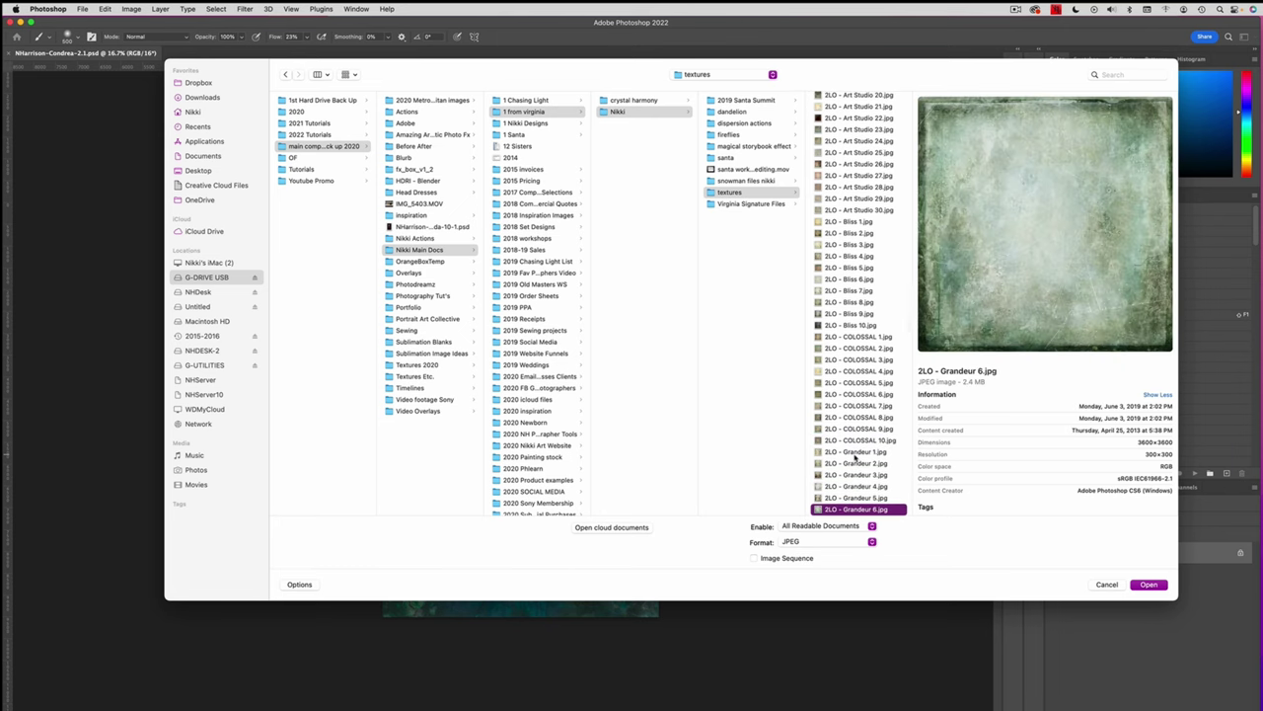
key("Down")
key("Down")
key("Down")
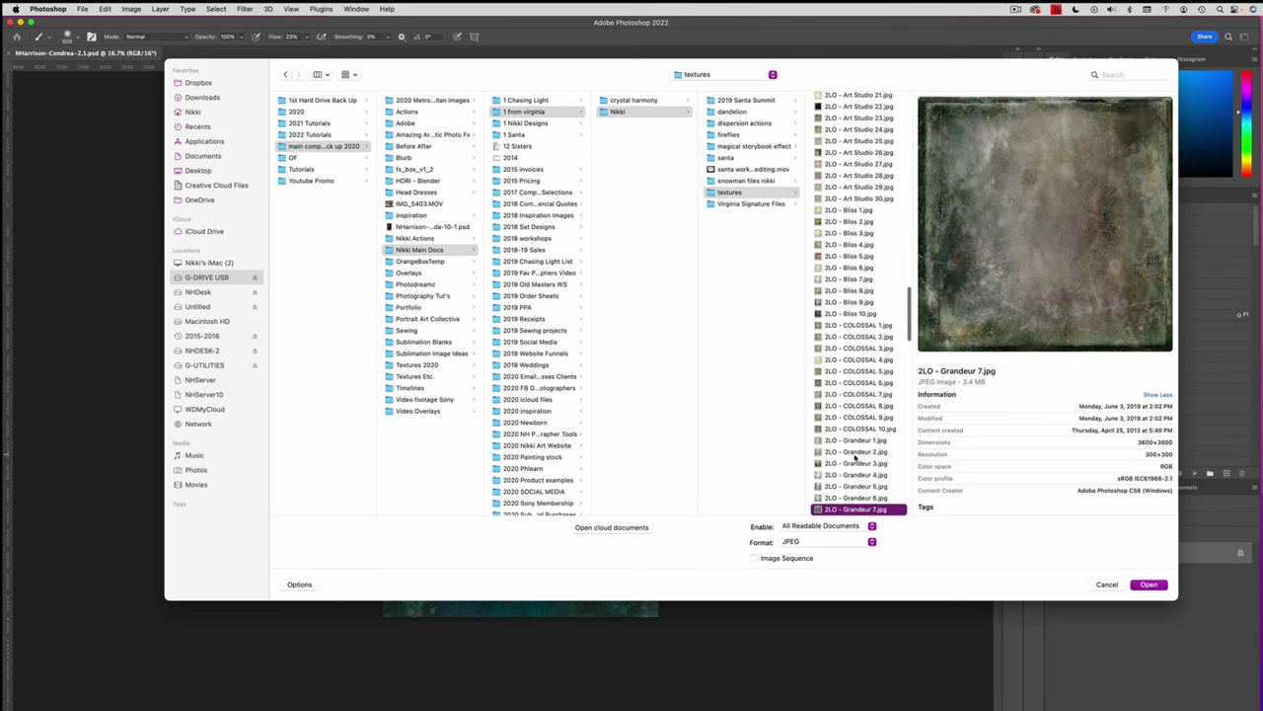
key("Down")
key("Down")
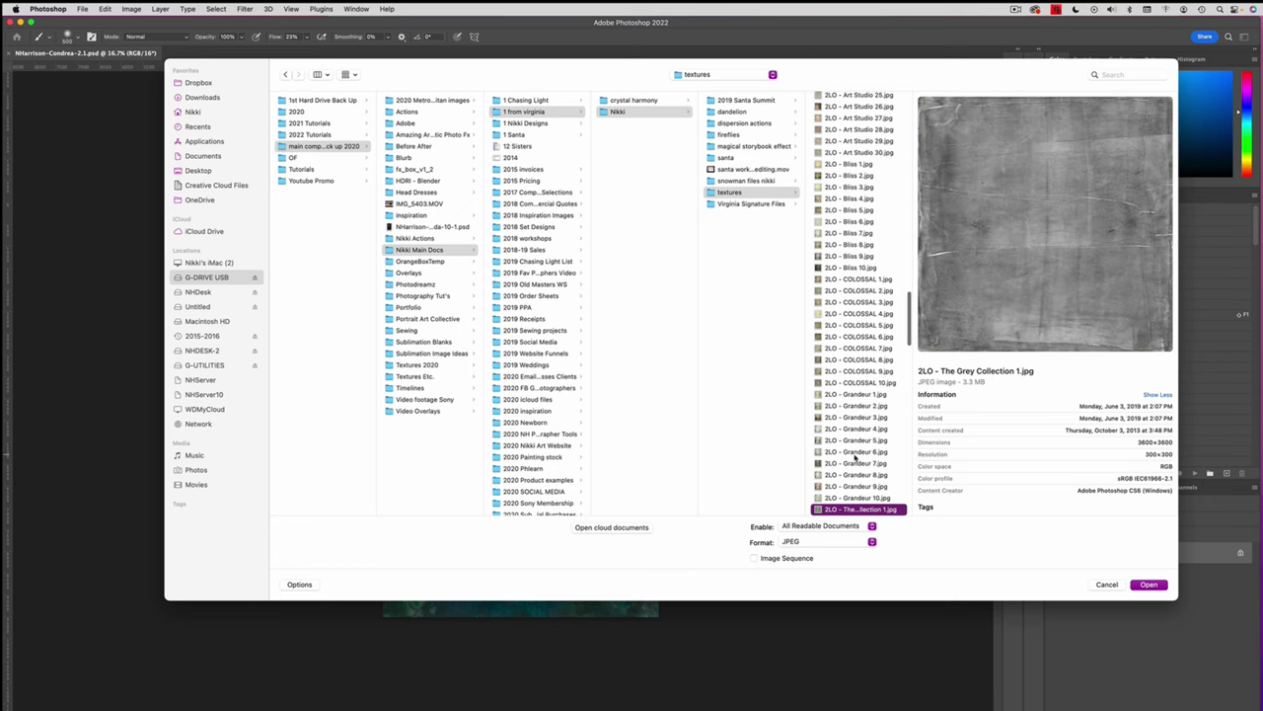
key("Up")
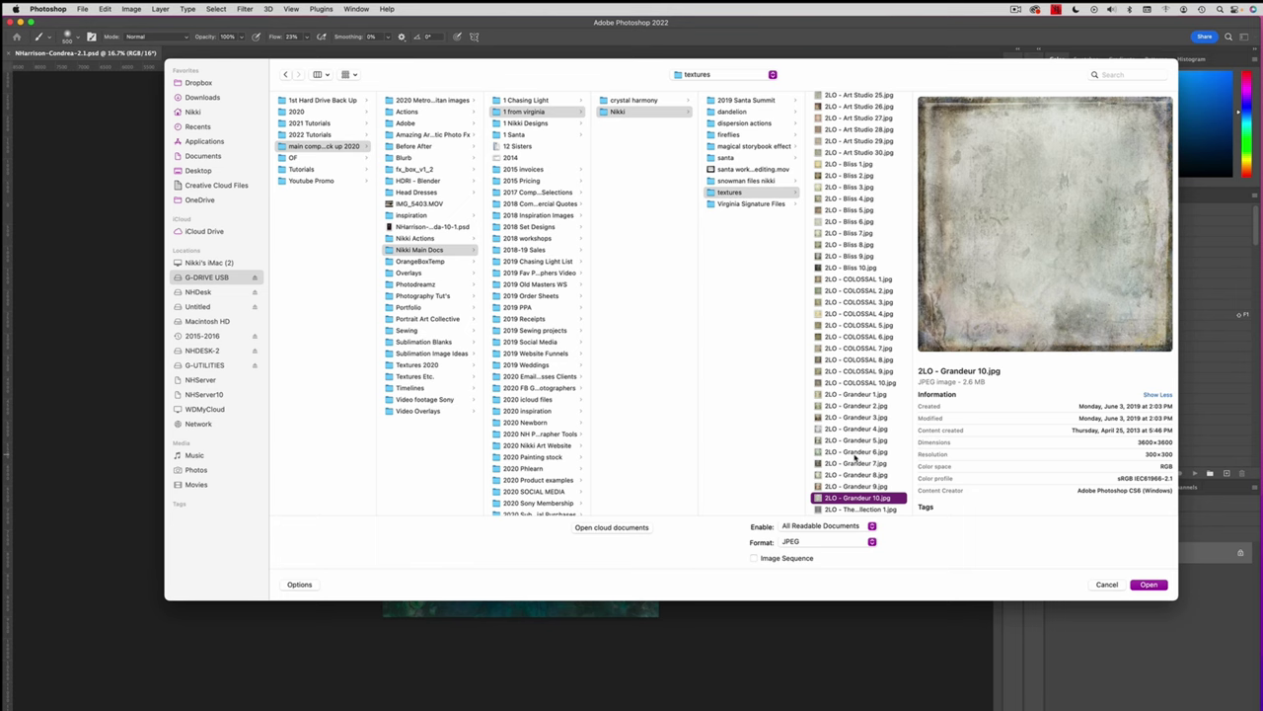
left_click(1149, 584)
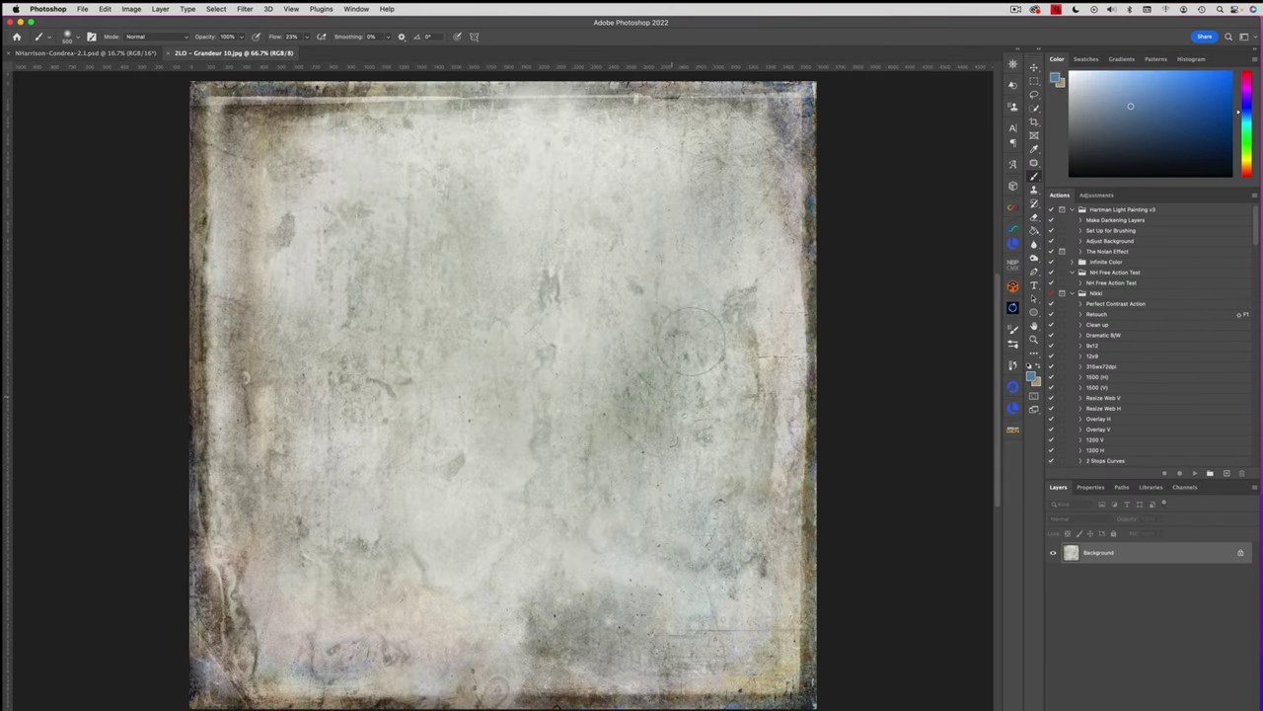
Move the Grandeur 10 texture into the portrait document and align it with the canvas's upper-left corner
left_click(1031, 67)
left_click_drag(264, 51, 612, 147)
left_click_drag(550, 366, 465, 322)
left_click_drag(524, 349, 454, 280)
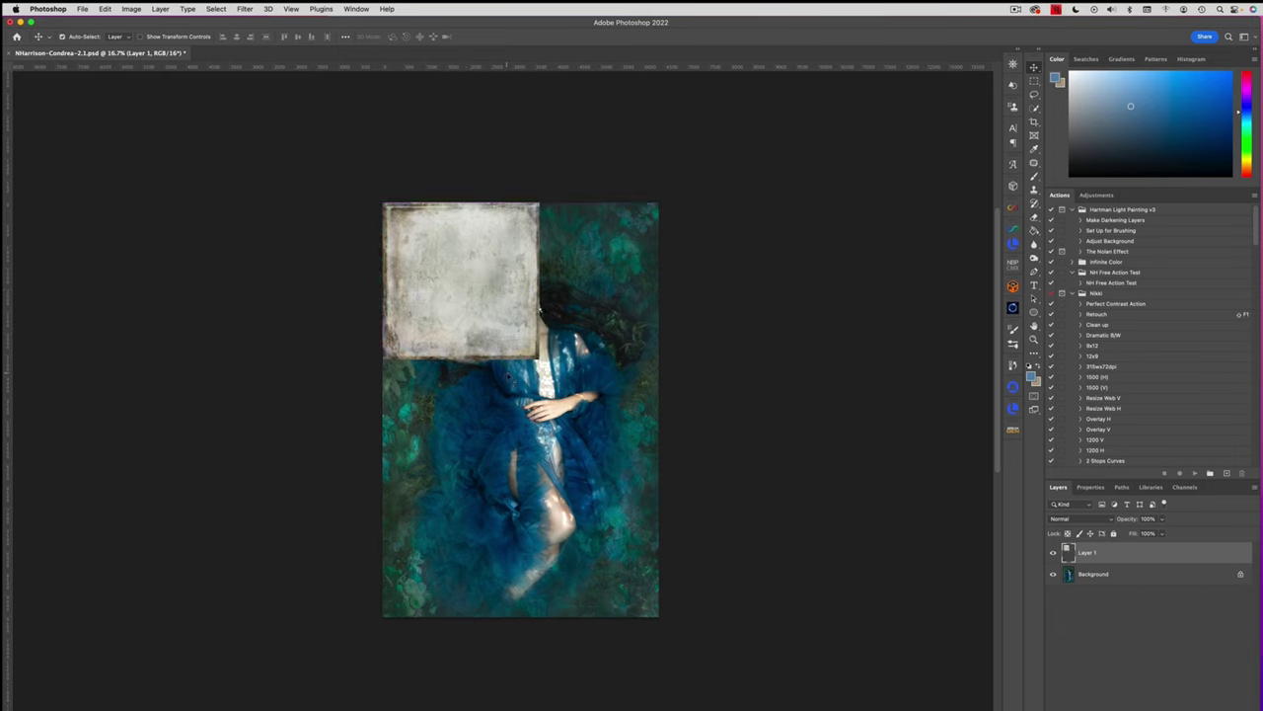
Stretch the texture layer with Free Transform until it extends slightly past all four canvas edges
key("super+t")
left_click_drag(539, 357, 666, 624)
left_click_drag(385, 202, 373, 190)
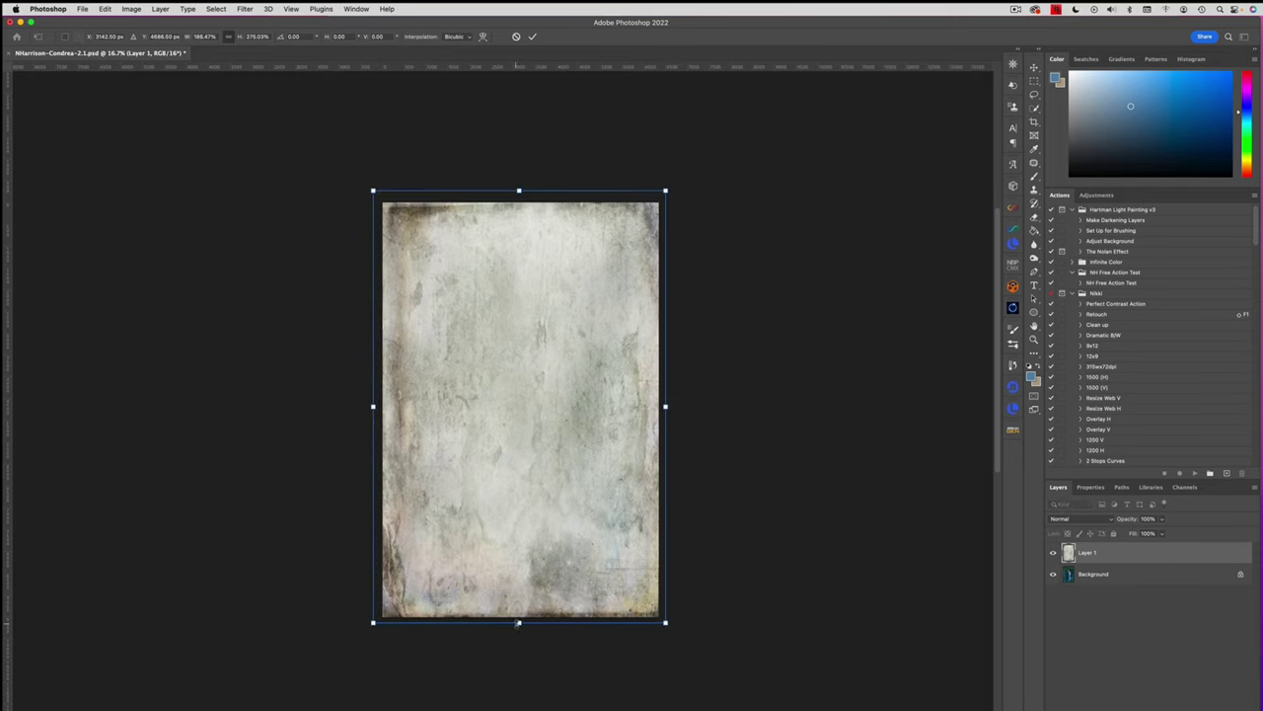
left_click_drag(519, 623, 519, 629)
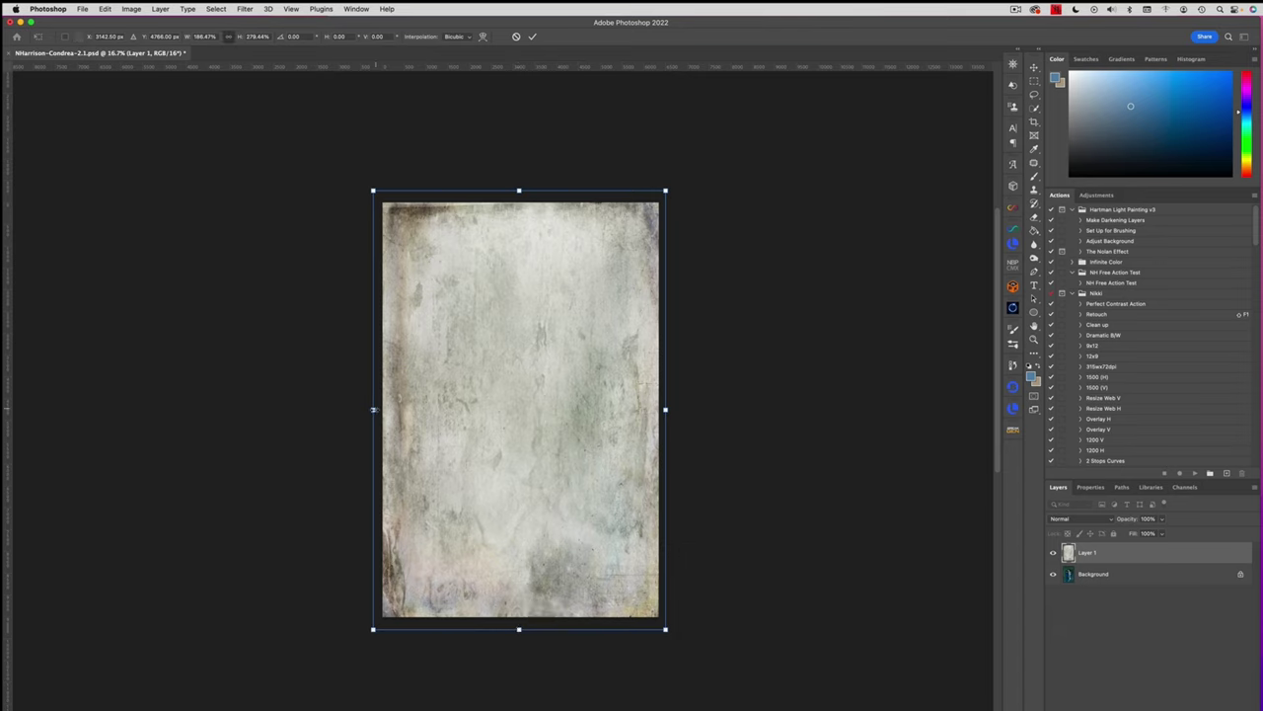
left_click_drag(373, 410, 359, 410)
left_click_drag(512, 189, 513, 184)
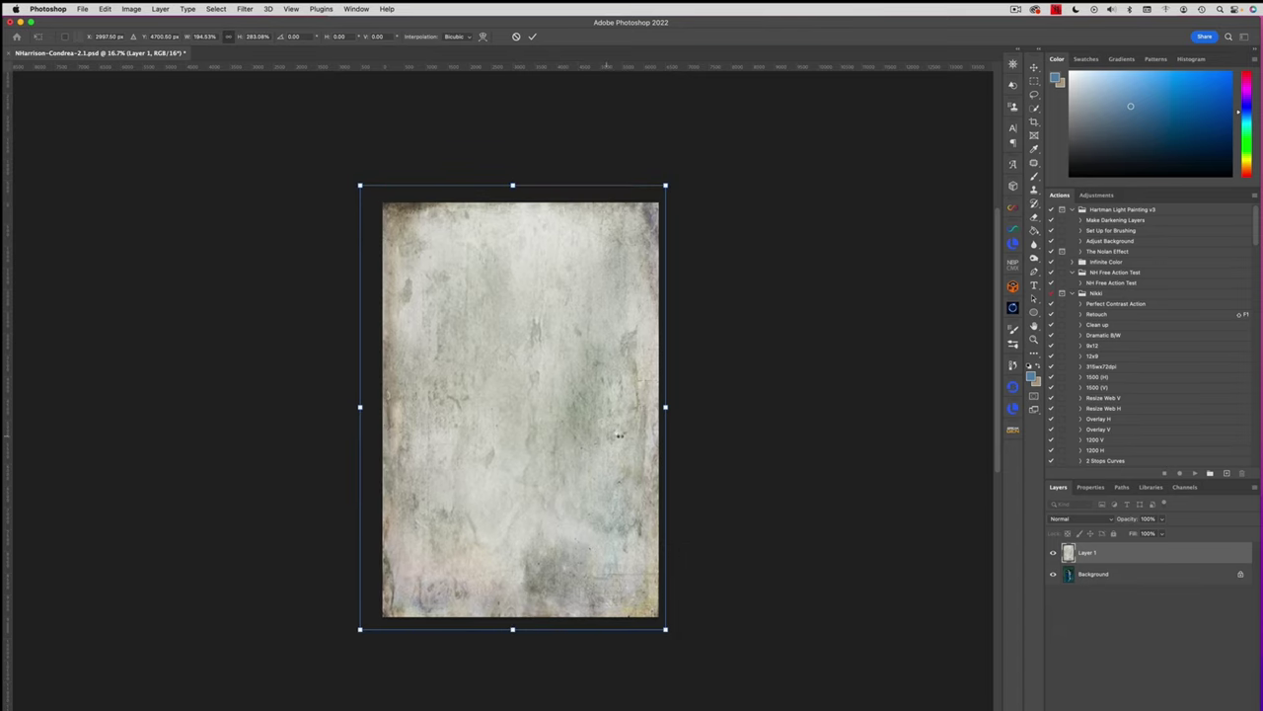
key("Return")
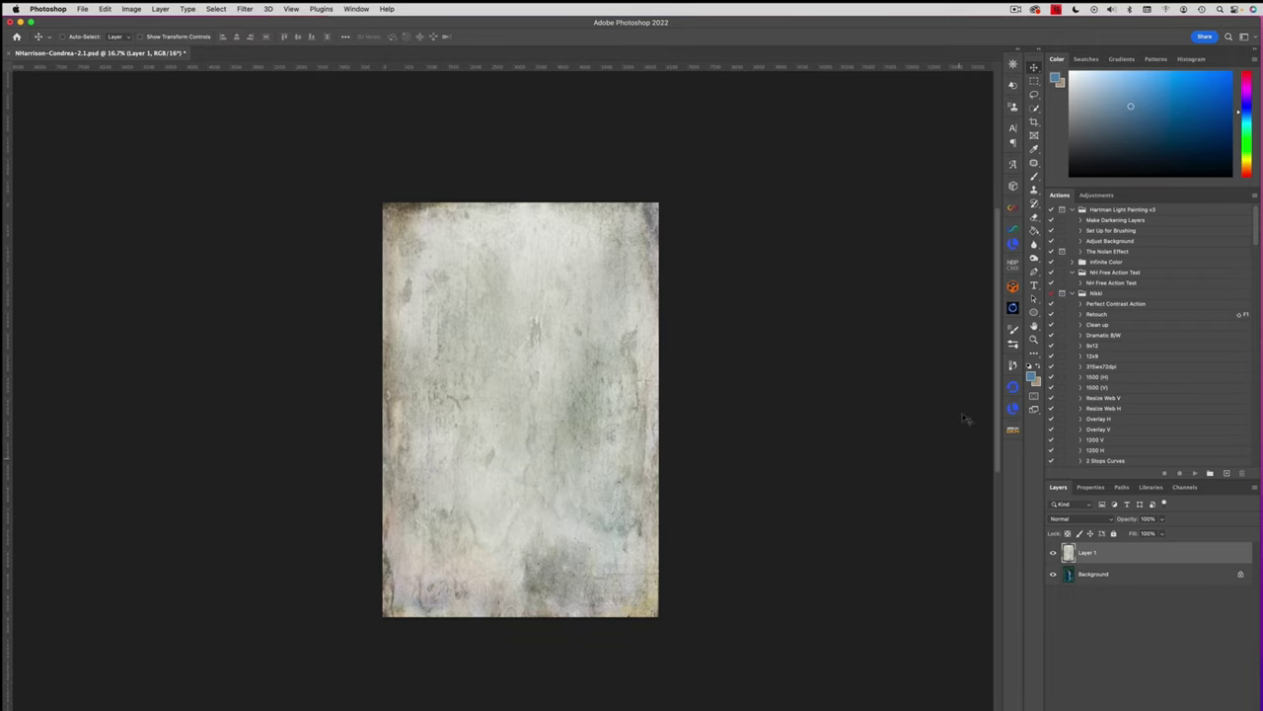
Patch out the dark blotches and scratches across the texture layer with clean areas of the same texture
left_click(1035, 164)
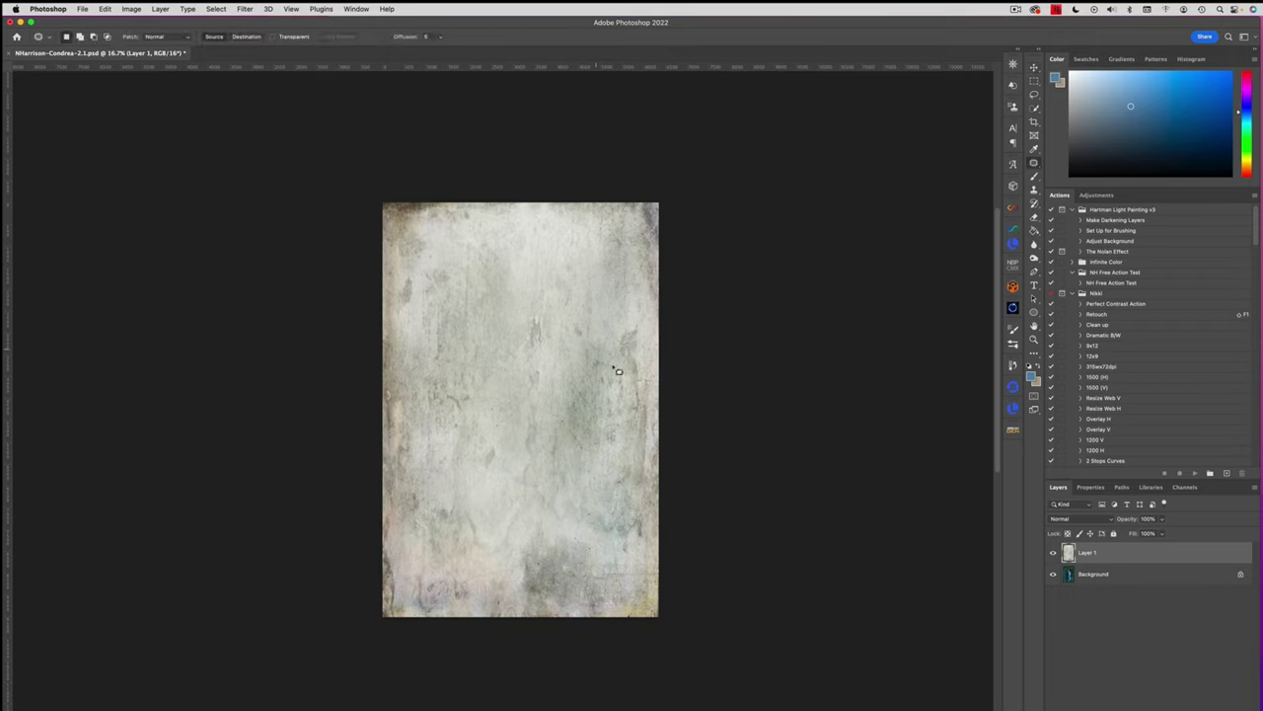
mouse_move(652, 375)
left_mouse_down()
mouse_move(657, 392)
mouse_move(651, 381)
left_mouse_up()
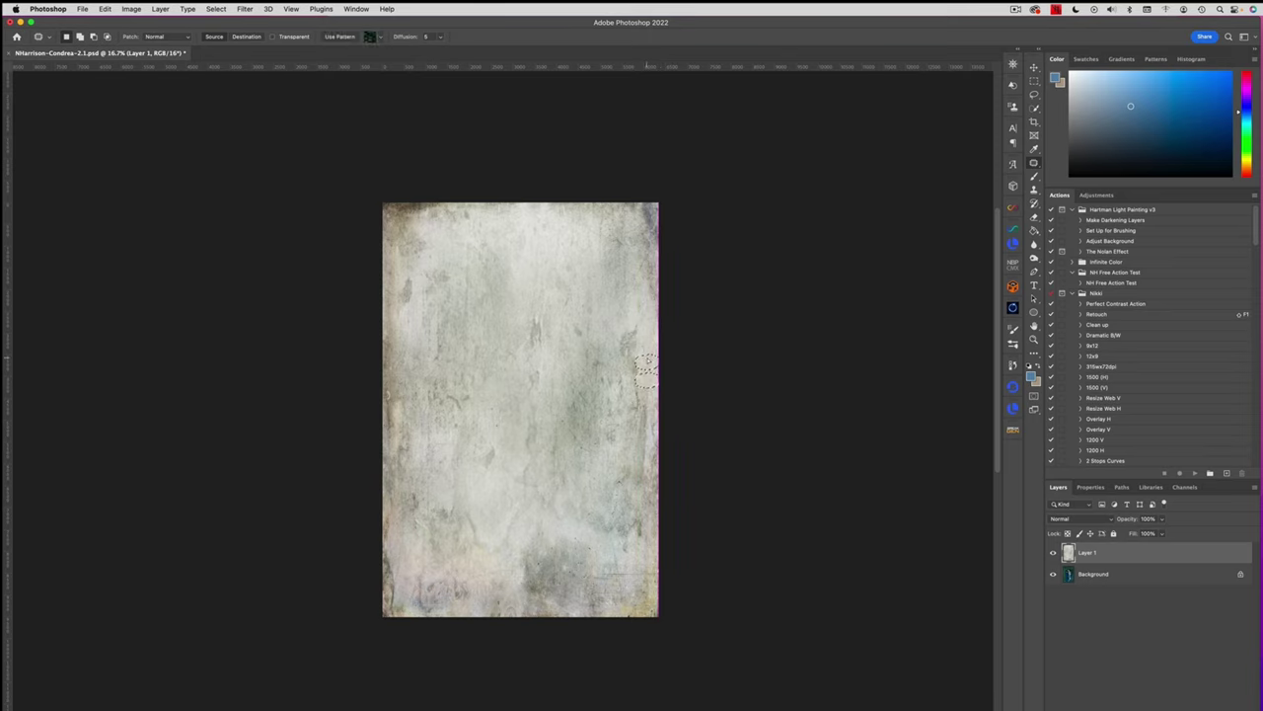
mouse_move(624, 579)
left_mouse_down()
mouse_move(596, 574)
mouse_move(635, 564)
mouse_move(621, 563)
left_mouse_up()
left_click_drag(622, 567, 578, 541)
key("super+d")
mouse_move(503, 435)
left_mouse_down()
mouse_move(504, 470)
mouse_move(506, 443)
left_mouse_up()
left_click_drag(498, 456, 523, 419)
key("super+d")
mouse_move(541, 367)
left_mouse_down()
mouse_move(522, 389)
mouse_move(543, 375)
left_mouse_up()
mouse_move(536, 385)
left_mouse_down()
mouse_move(542, 316)
mouse_move(549, 359)
left_mouse_up()
key("super+d")
key("super+d")
mouse_move(543, 287)
left_mouse_down()
mouse_move(557, 303)
mouse_move(543, 287)
left_mouse_up()
mouse_move(541, 303)
left_mouse_down()
mouse_move(550, 452)
mouse_move(548, 432)
left_mouse_up()
left_click_drag(541, 430, 541, 369)
key("super+d")
mouse_move(508, 482)
left_mouse_down()
mouse_move(529, 427)
mouse_move(513, 389)
mouse_move(485, 406)
mouse_move(480, 391)
left_mouse_up()
key("super+d")
mouse_move(477, 405)
left_mouse_down()
mouse_move(488, 359)
mouse_move(528, 361)
left_mouse_up()
key("super+d")
key("super+d")
mouse_move(475, 278)
left_mouse_down()
mouse_move(484, 300)
mouse_move(477, 288)
left_mouse_up()
left_click_drag(477, 296, 529, 267)
key("super+d")
left_click_drag(546, 221, 553, 239)
mouse_move(554, 236)
left_mouse_down()
mouse_move(534, 263)
mouse_move(575, 318)
mouse_move(564, 285)
left_mouse_up()
key("super+d")
mouse_move(565, 304)
left_mouse_down()
mouse_move(530, 318)
mouse_move(579, 354)
mouse_move(573, 323)
left_mouse_up()
key("super+d")
left_click_drag(574, 334, 576, 296)
mouse_move(638, 334)
left_mouse_down()
mouse_move(632, 358)
mouse_move(640, 339)
left_mouse_up()
left_click_drag(633, 338, 633, 299)
key("super+d")
mouse_move(625, 351)
left_mouse_down()
mouse_move(642, 330)
mouse_move(626, 350)
left_mouse_up()
left_click_drag(635, 338, 604, 319)
key("super+d")
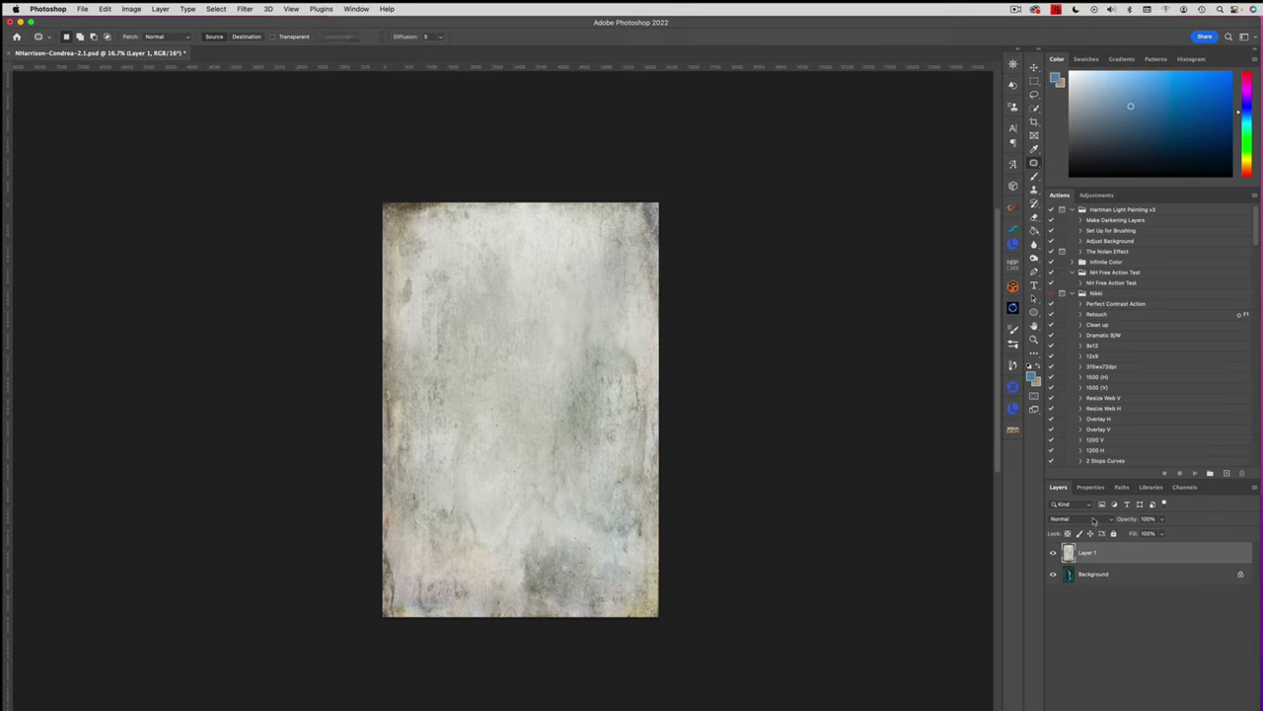
Lower the texture layer's opacity to 33% and add a black mask that hides it
left_click(1162, 520)
left_click_drag(1161, 533, 1132, 534)
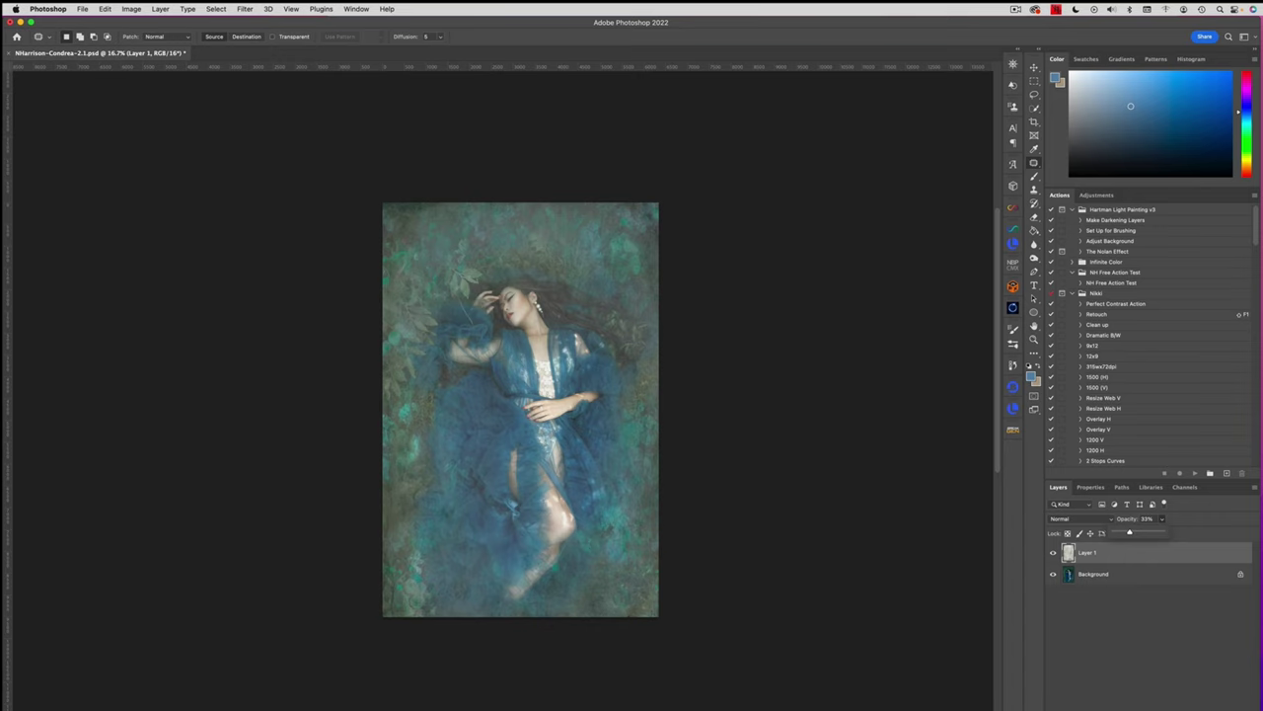
left_click(1141, 707, "alt")
Paint white on the mask with a soft brush to reveal the texture in the background around the woman
left_click(1034, 176)
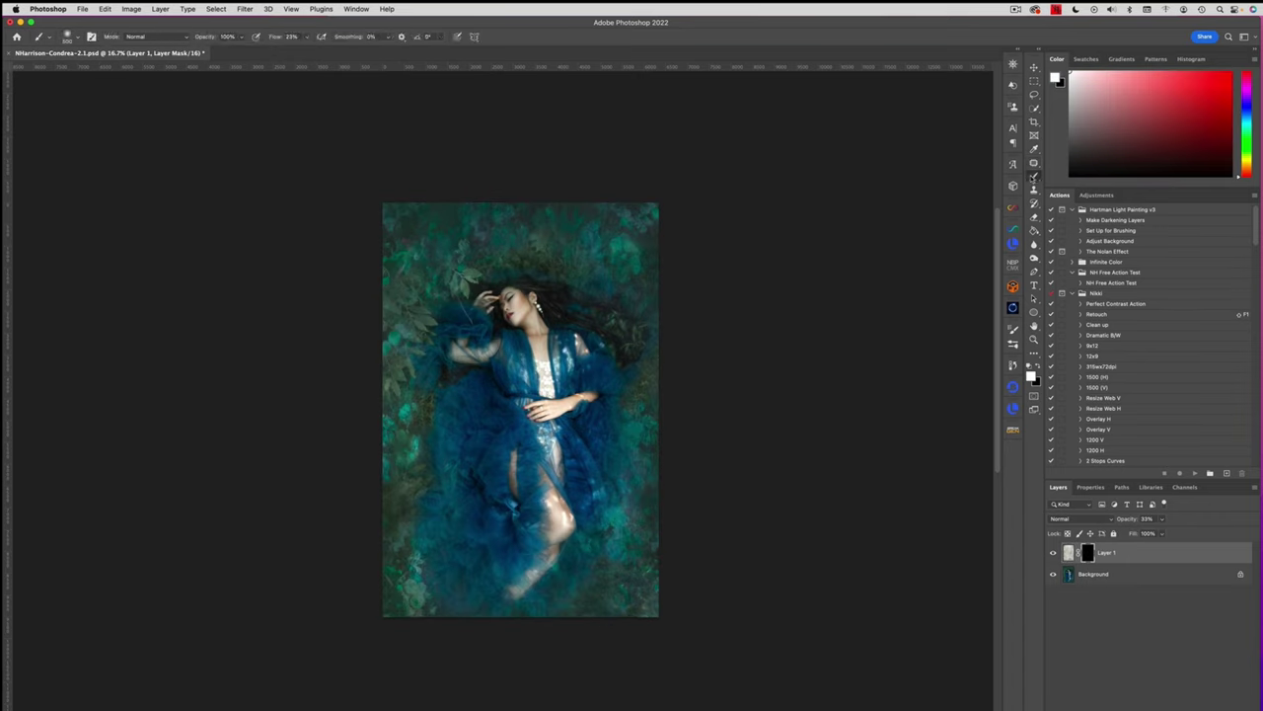
mouse_move(455, 257)
left_mouse_down()
mouse_move(482, 252)
mouse_move(498, 219)
left_mouse_up()
mouse_move(446, 237)
left_mouse_down()
mouse_move(468, 211)
mouse_move(396, 222)
left_mouse_up()
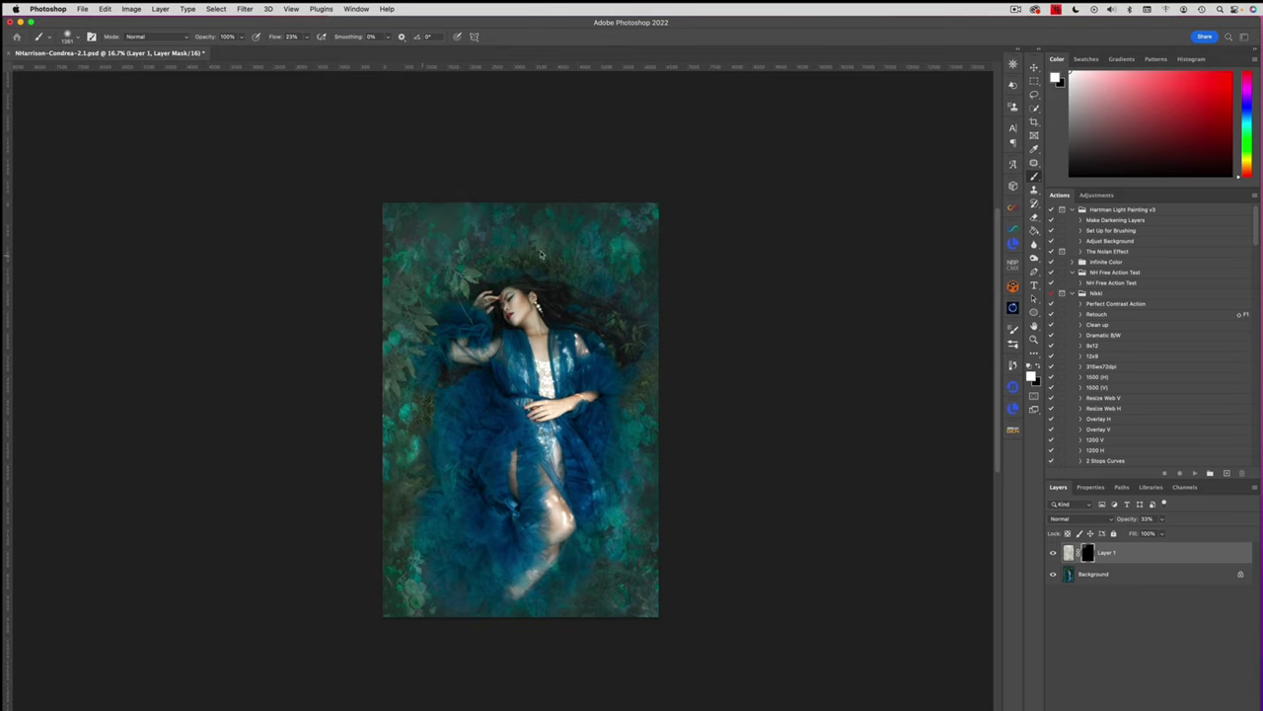
mouse_move(603, 239)
left_mouse_down()
mouse_move(532, 217)
mouse_move(568, 266)
mouse_move(642, 291)
mouse_move(655, 280)
left_mouse_up()
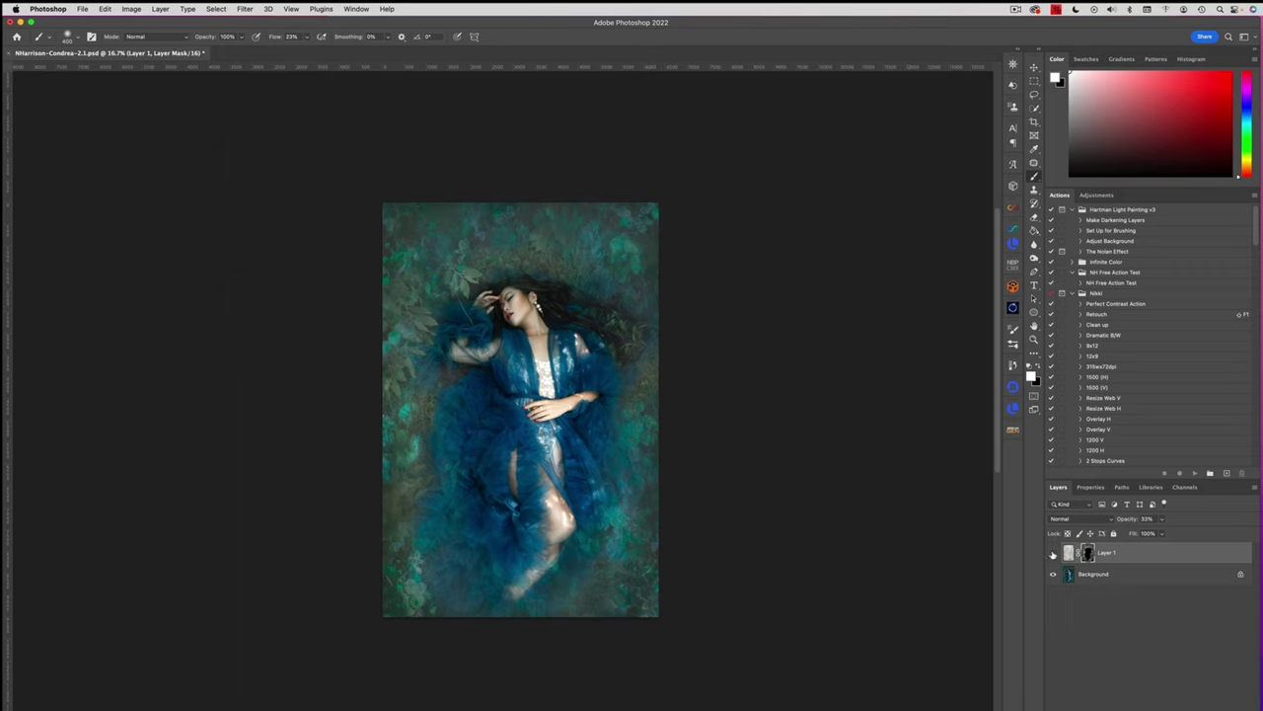
Compare the image with and without the texture and reduce the texture layer's opacity to 17%
left_click(1052, 554)
left_click(1053, 554)
left_click(1162, 519)
left_click(1052, 553)
left_click(1053, 553)
left_click(1161, 533)
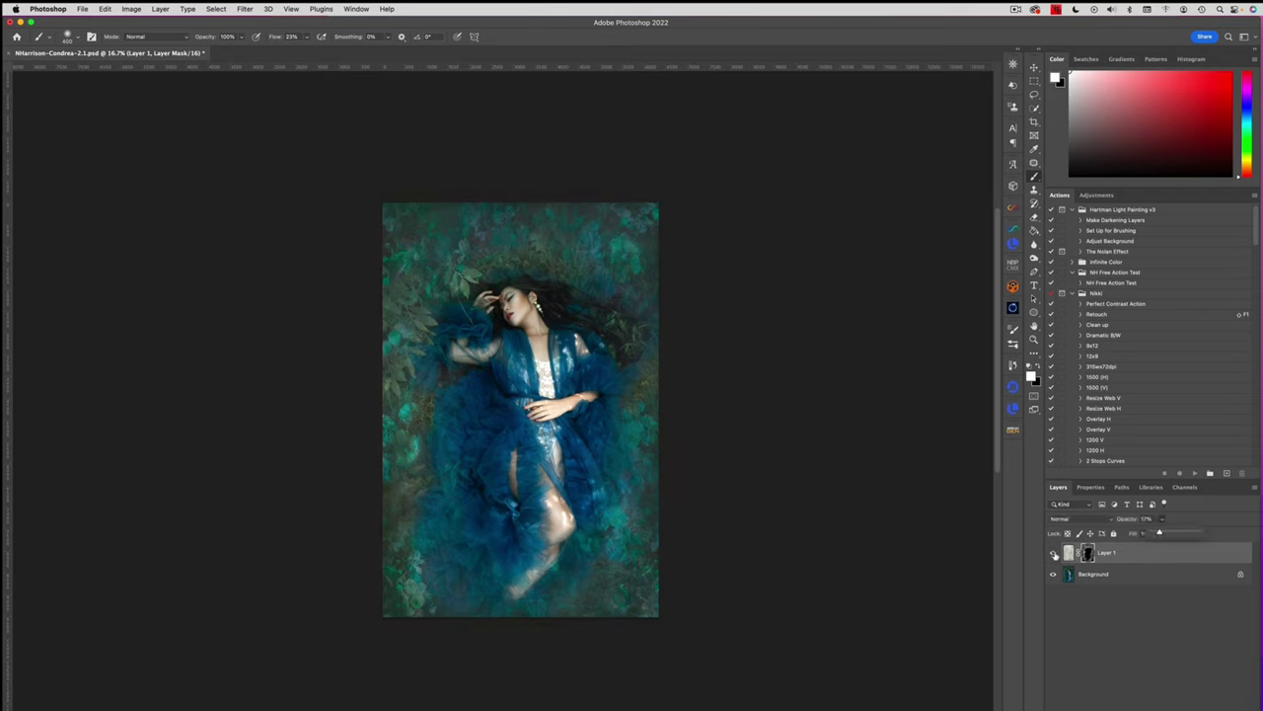
left_click(1053, 553)
left_click(1053, 553)
Feather the texture layer's mask to 7.4 px
left_click(1091, 486)
mouse_move(1054, 597)
left_mouse_down()
mouse_move(1127, 590)
mouse_move(1115, 591)
left_mouse_up()
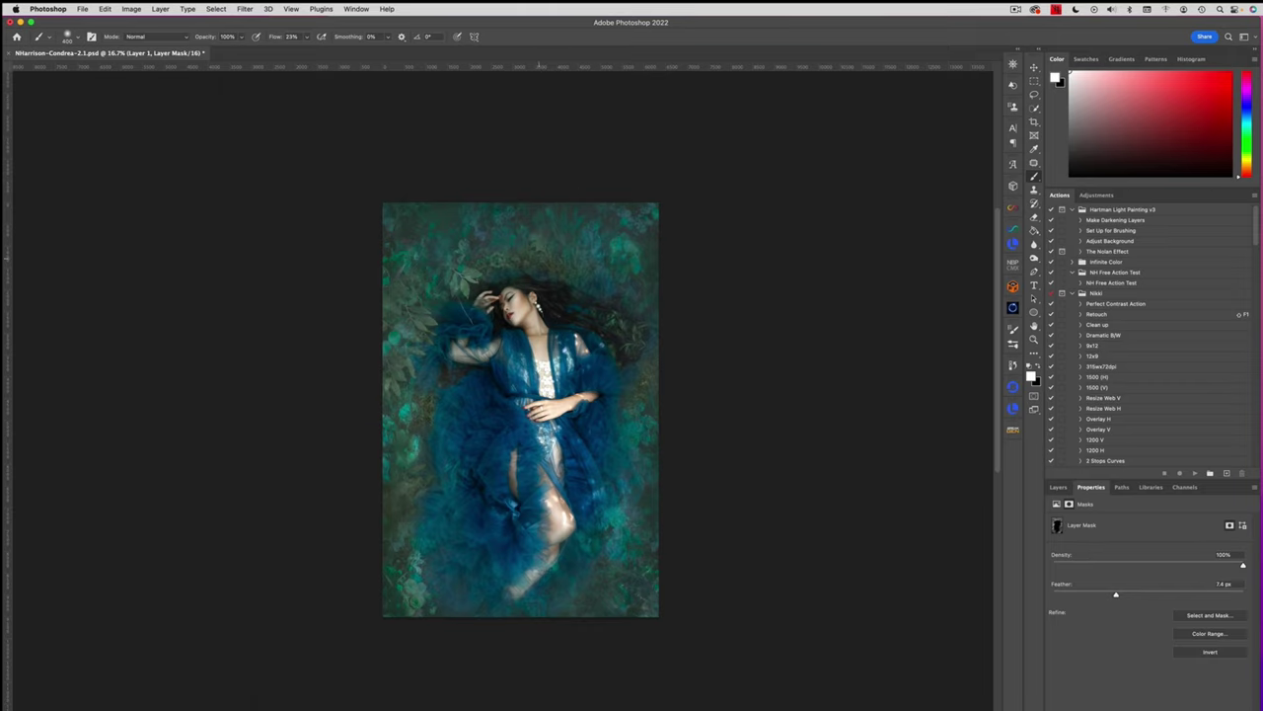
left_click(1058, 486)
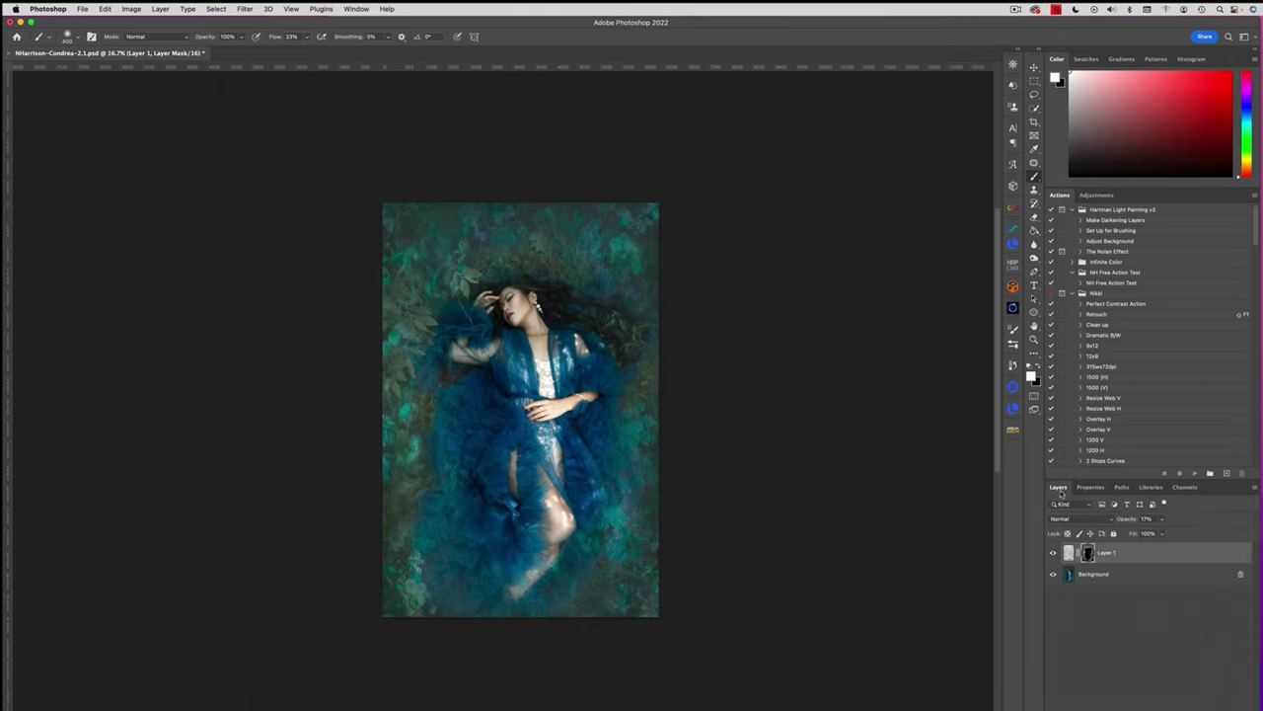
Add a new layer and use the Clone Stamp to smooth the background above the woman's head
left_click(1230, 707)
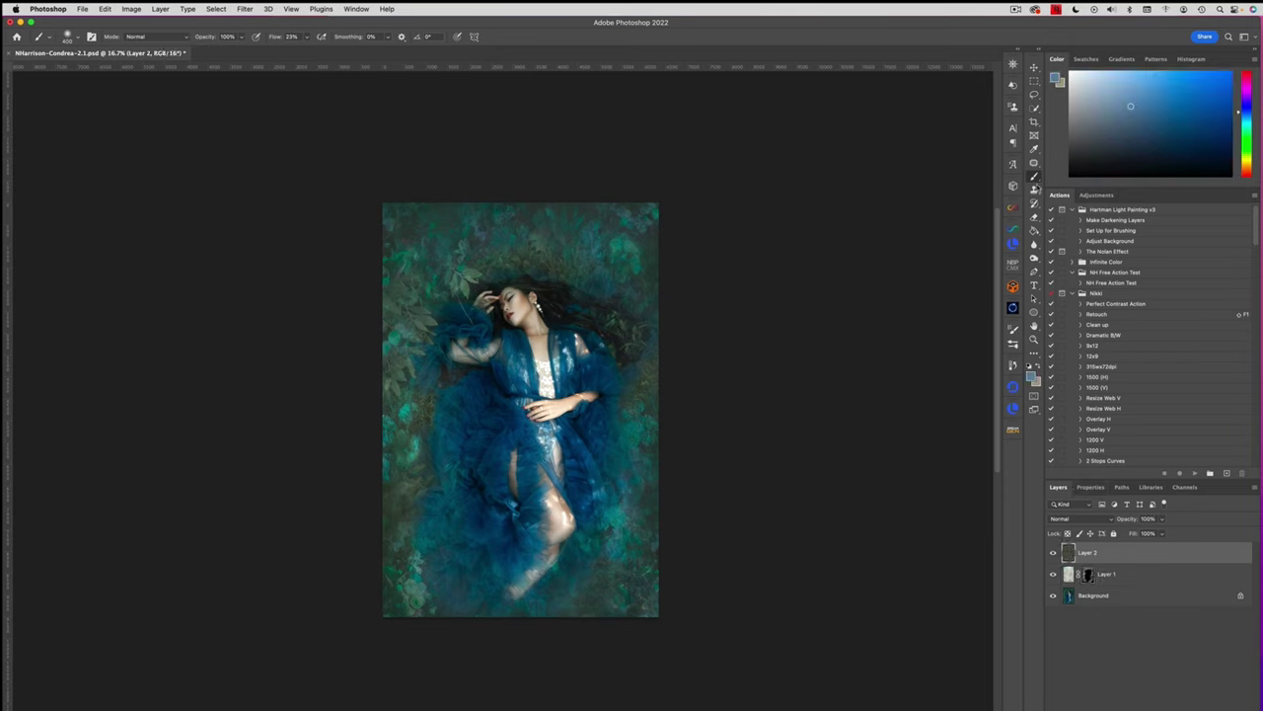
left_click(1035, 190)
left_click_drag(503, 230, 518, 231)
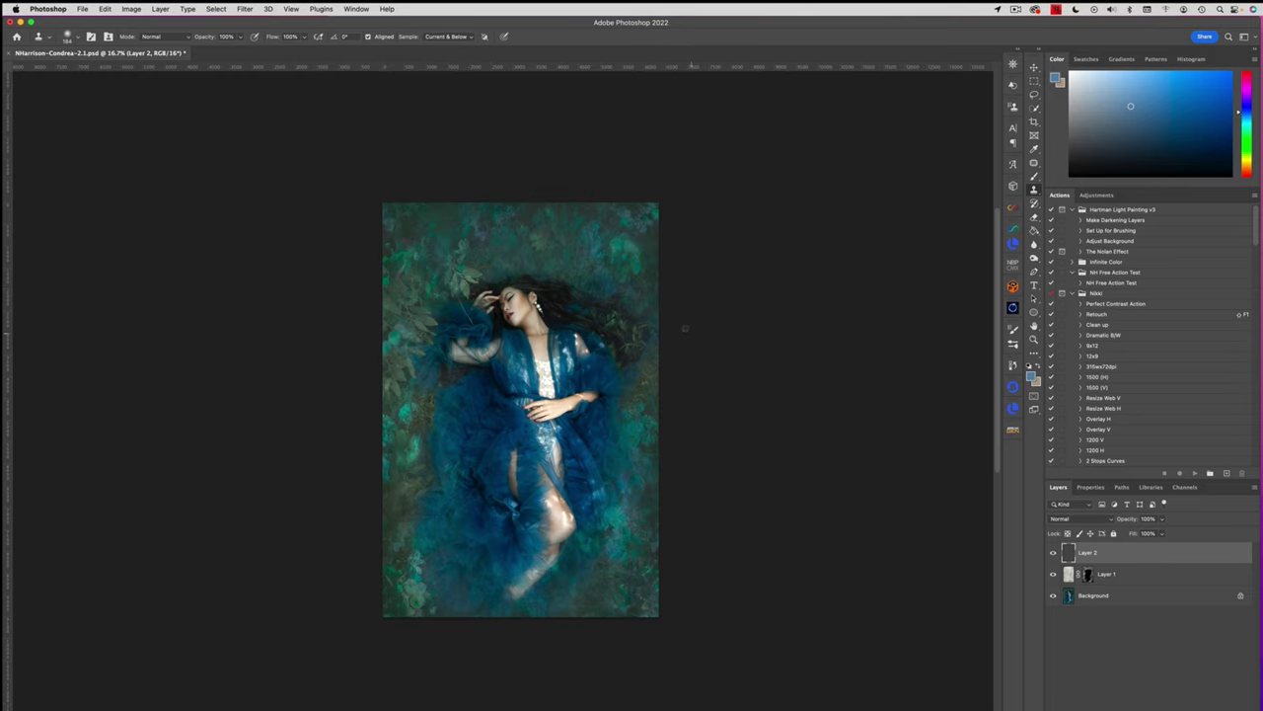
Add another new layer and choose the NH-Foliage Build Up brush from the 2021 NH Brush Pack
key("super+shift+alt+n")
left_click(1035, 176)
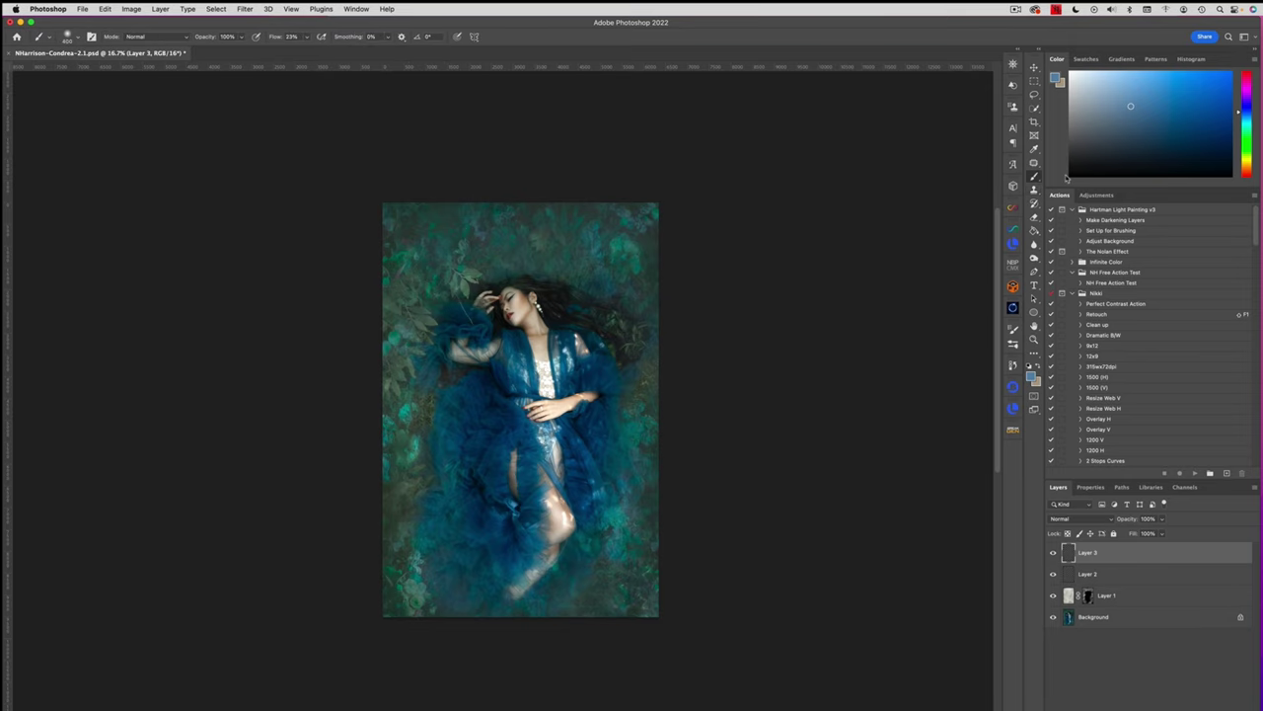
right_click(514, 351)
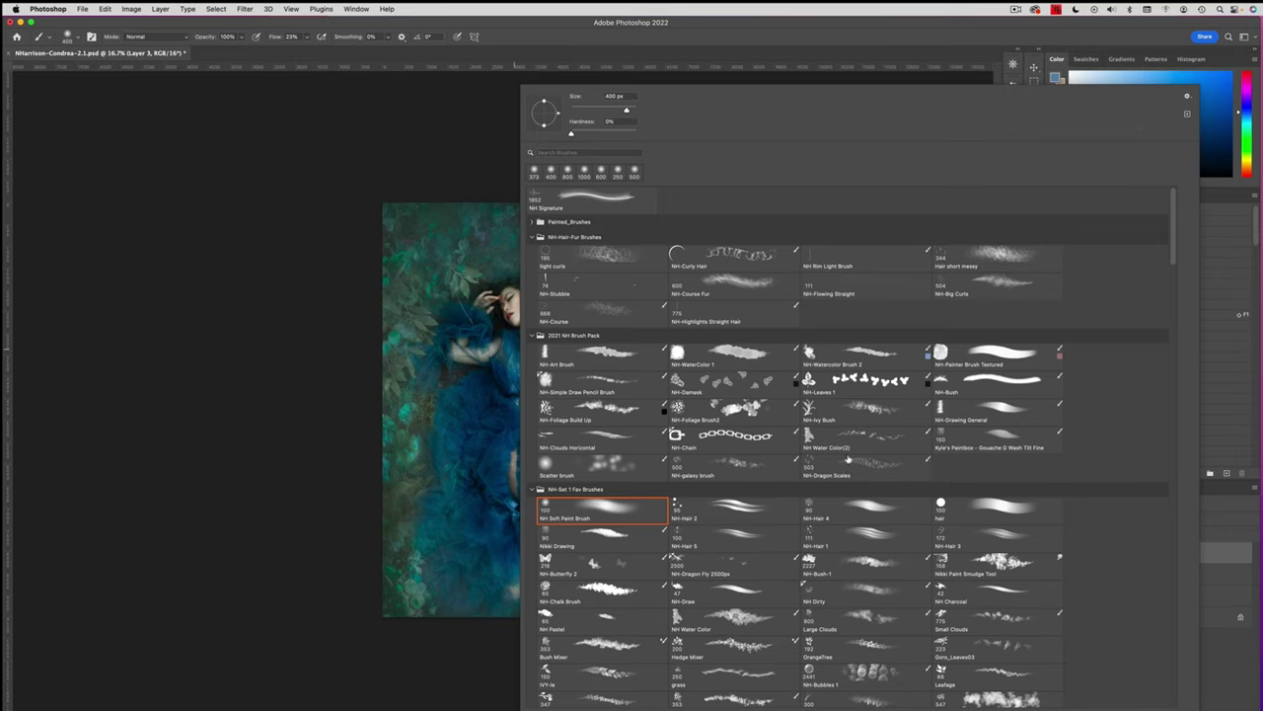
left_click(612, 416)
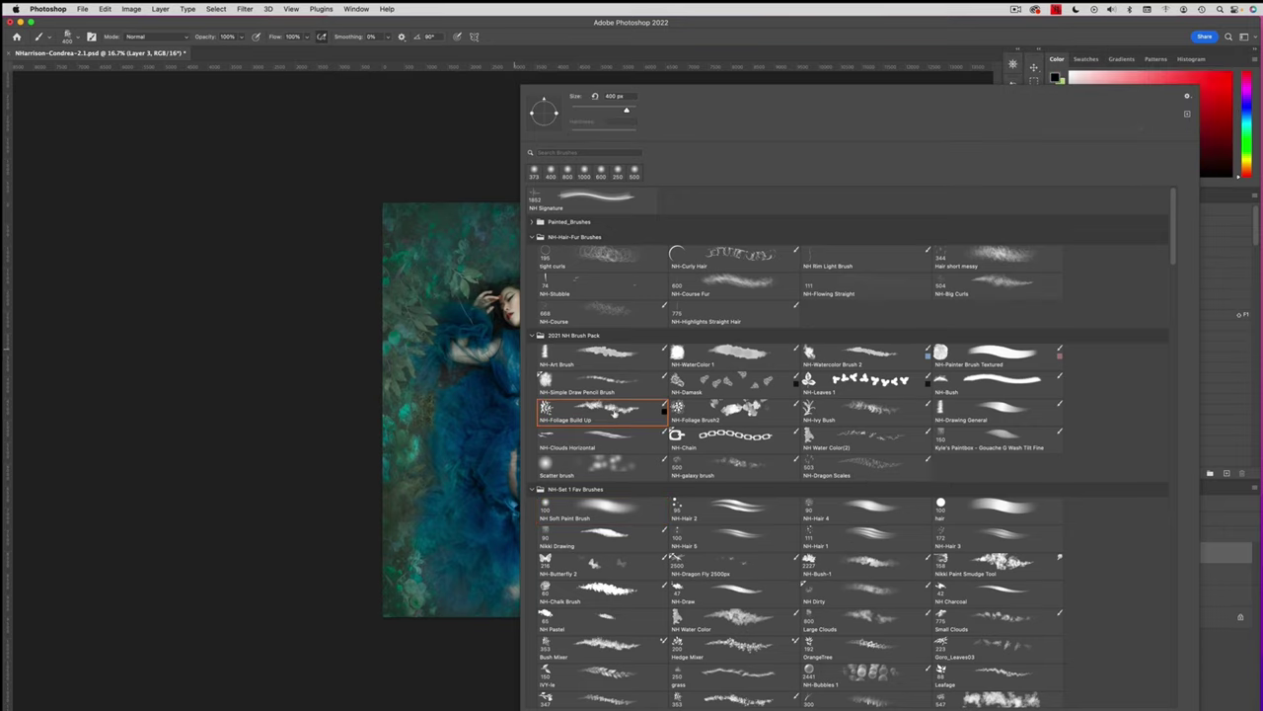
double_click(614, 413)
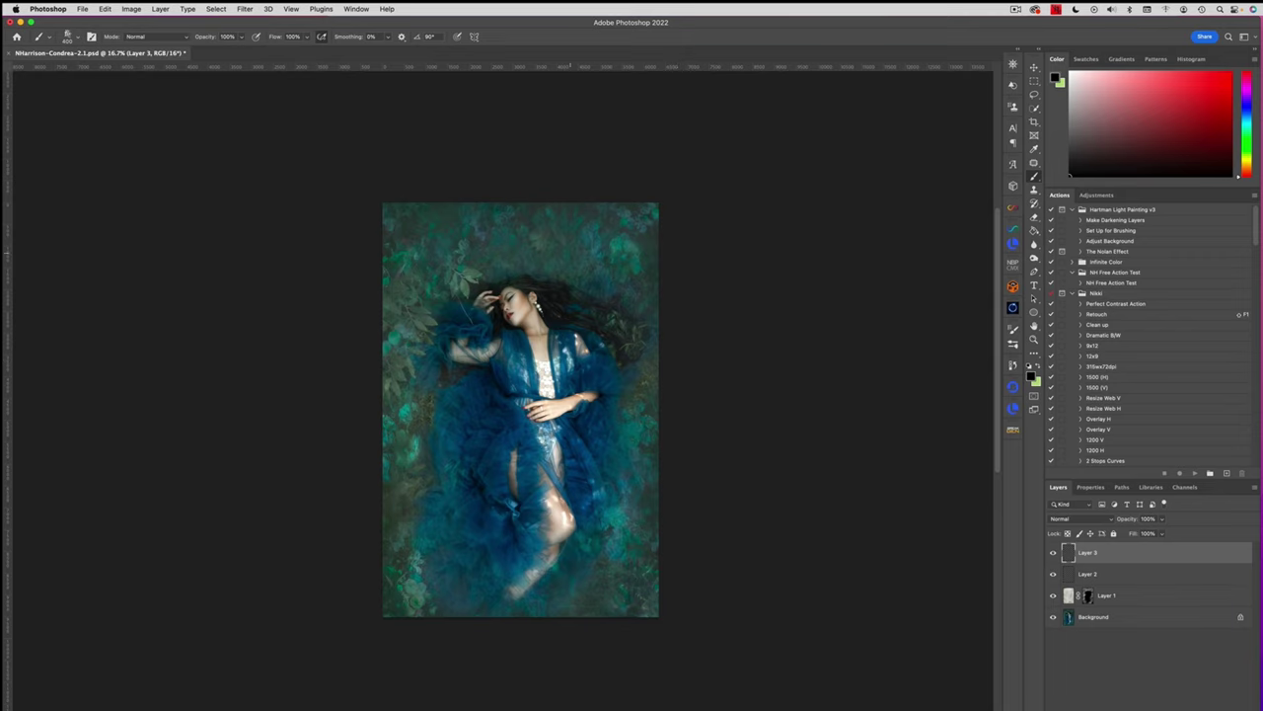
Resize the foliage brush, sample a muted green from the background, and paint a test stroke above the woman's head
left_click_drag(565, 240, 585, 240)
left_click(474, 264, "alt")
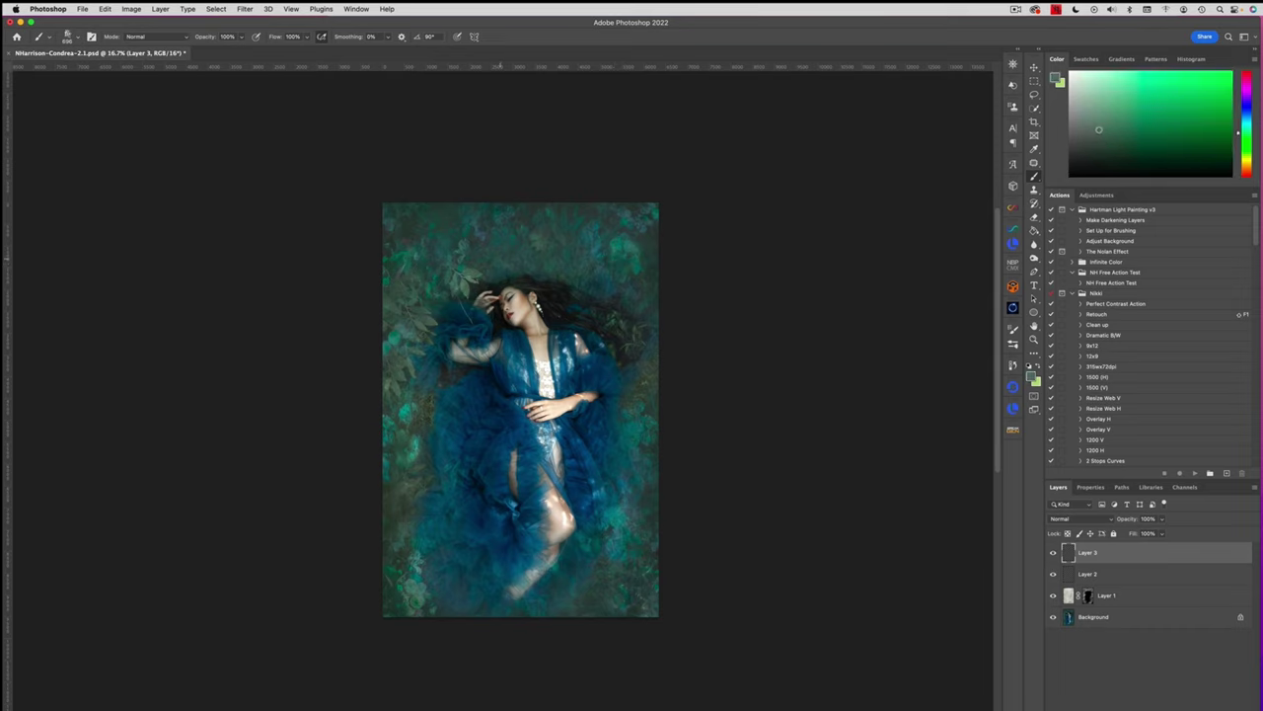
mouse_move(498, 261)
left_mouse_down()
mouse_move(578, 268)
mouse_move(506, 256)
mouse_move(491, 269)
mouse_move(547, 244)
mouse_move(552, 261)
mouse_move(577, 260)
mouse_move(582, 245)
left_mouse_up()
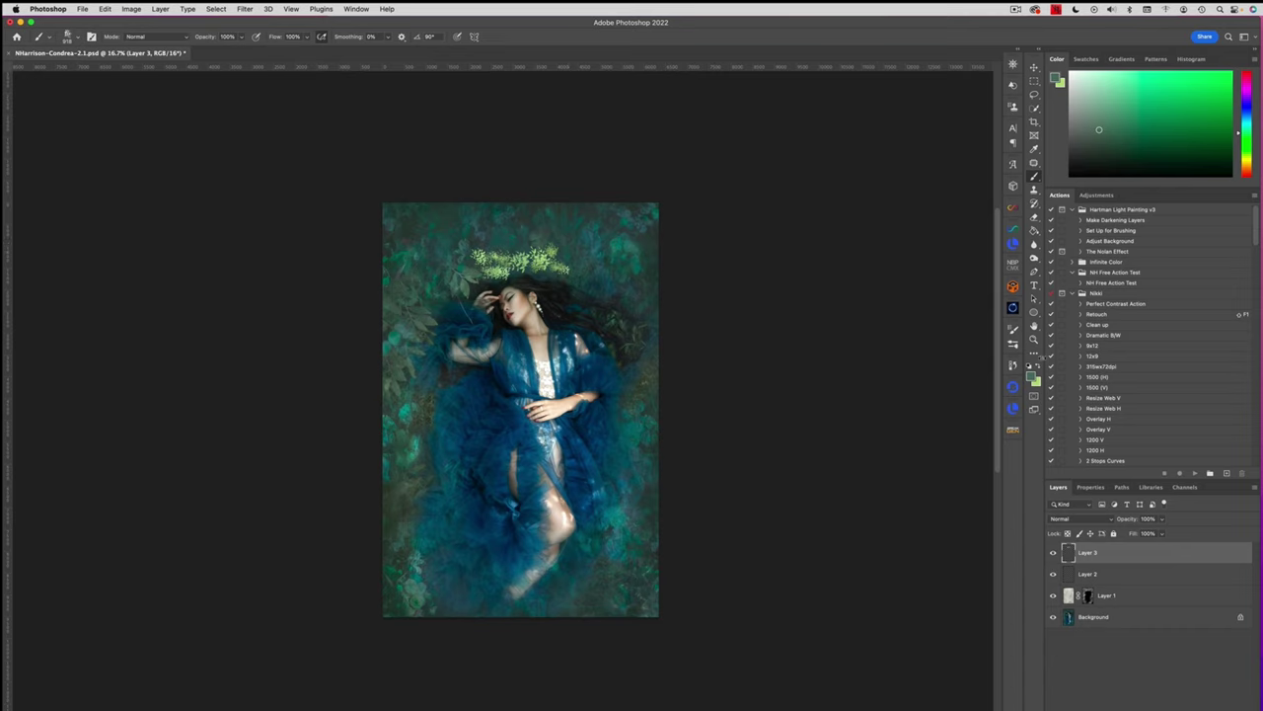
Swap the brush colors and replace the light green with a muted teal green sampled from the background
left_click(1039, 363)
left_click(1031, 375)
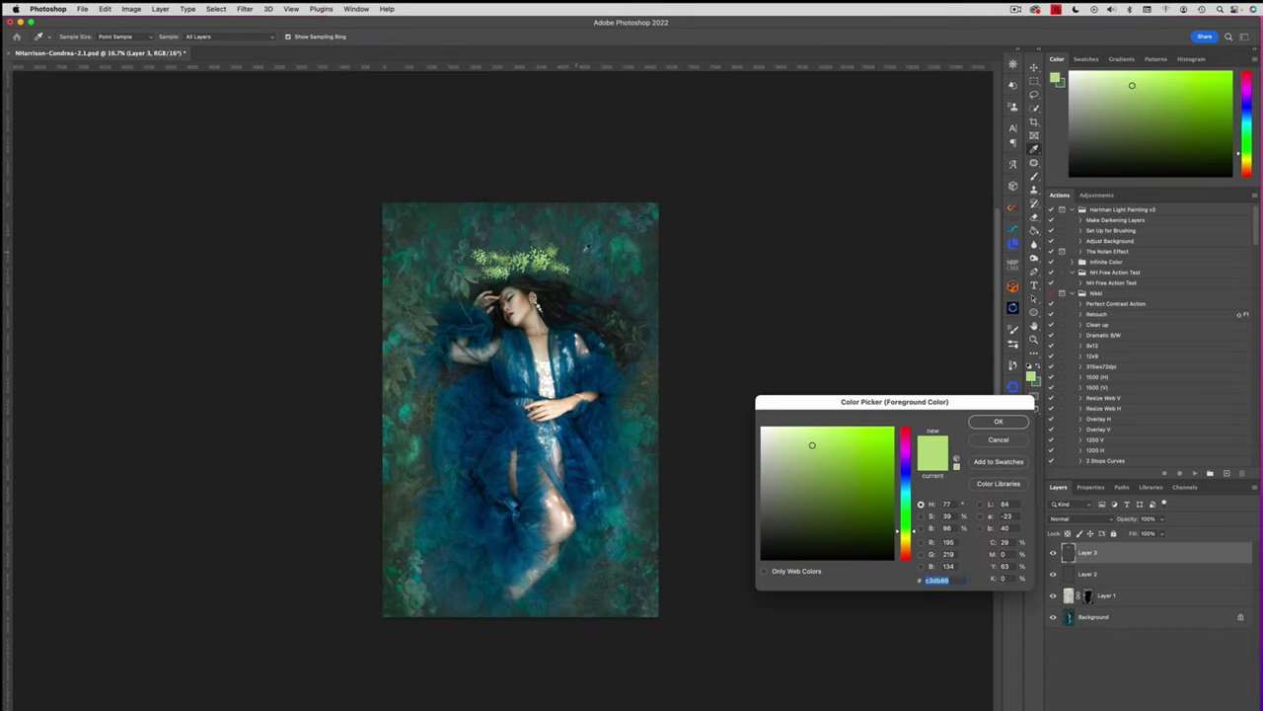
left_click(629, 250)
left_click(997, 423)
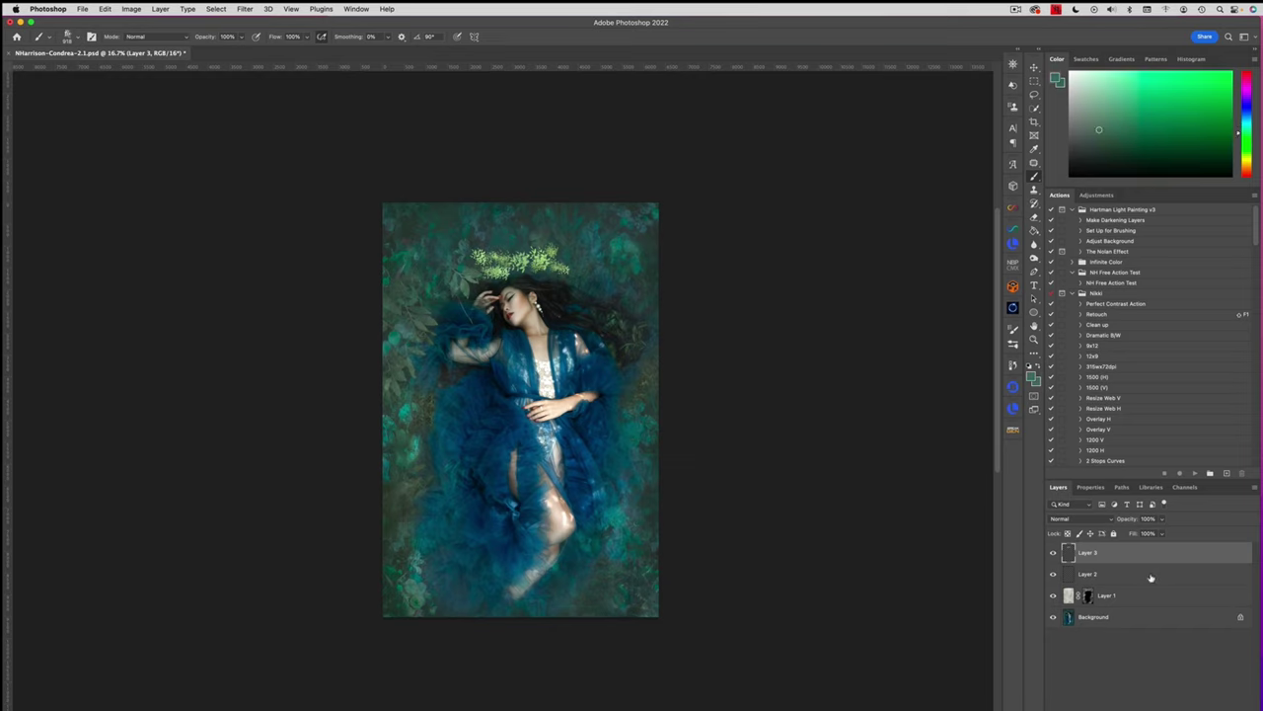
Replace the bright foliage layer with a new empty layer and lower the brush flow to 58%
key("Delete")
key("alt+shift+super+n")
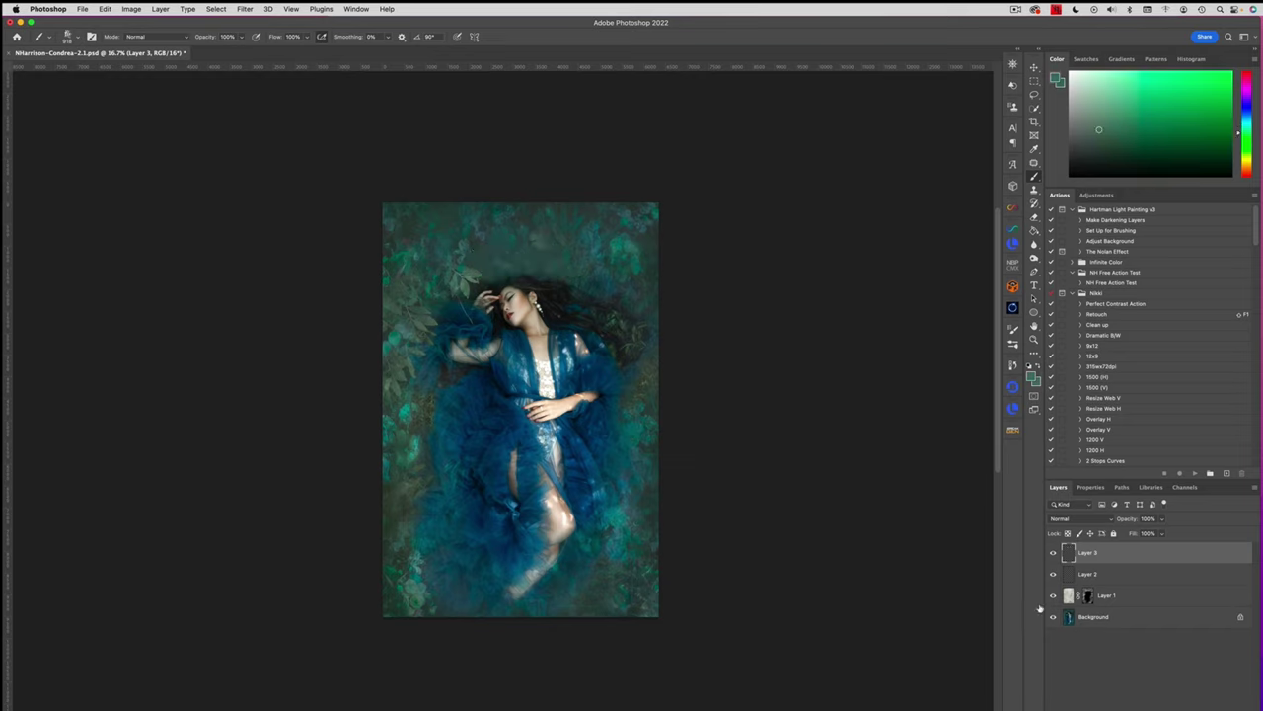
left_click(307, 36)
left_click_drag(308, 51, 287, 52)
Enlarge the foliage brush and paint muted green leaves above the woman's head and beside the gown
left_click(488, 244)
key("bracketright")
key("bracketright")
key("bracketright")
key("bracketright")
key("bracketright")
mouse_move(493, 257)
left_mouse_down()
mouse_move(592, 250)
mouse_move(594, 262)
mouse_move(570, 241)
left_mouse_up()
left_click(581, 270)
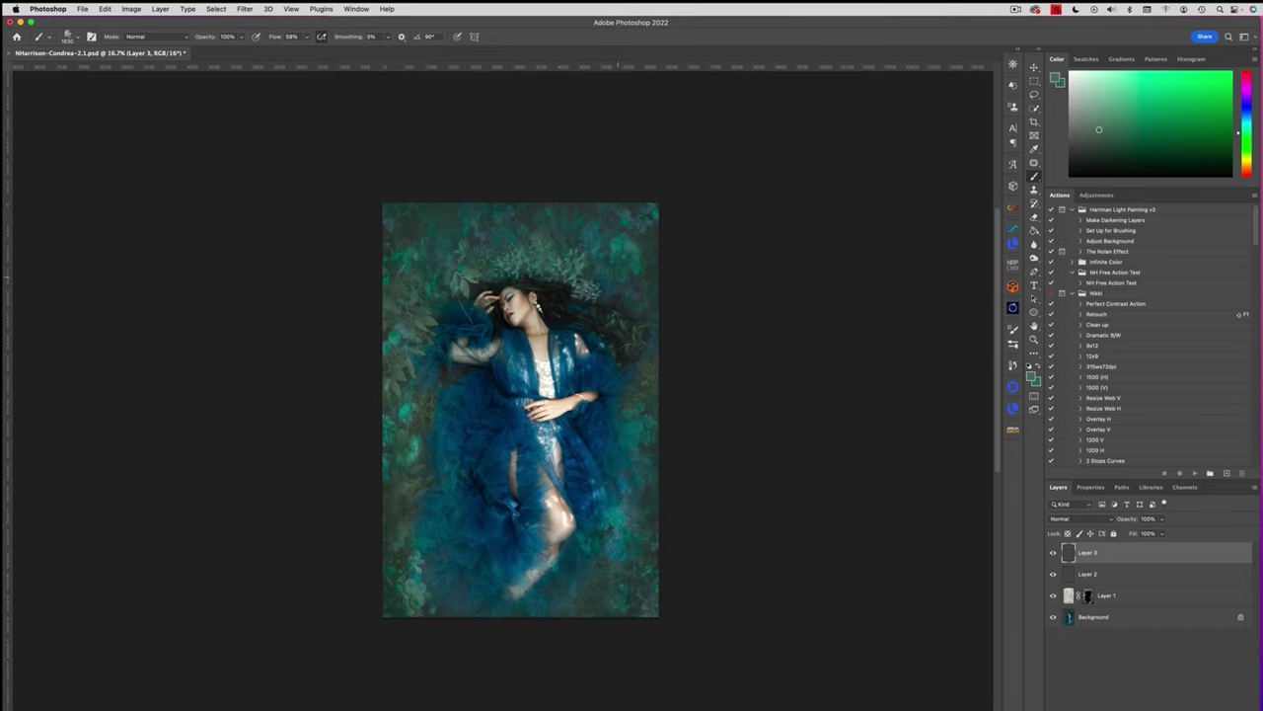
left_click_drag(438, 374, 411, 385)
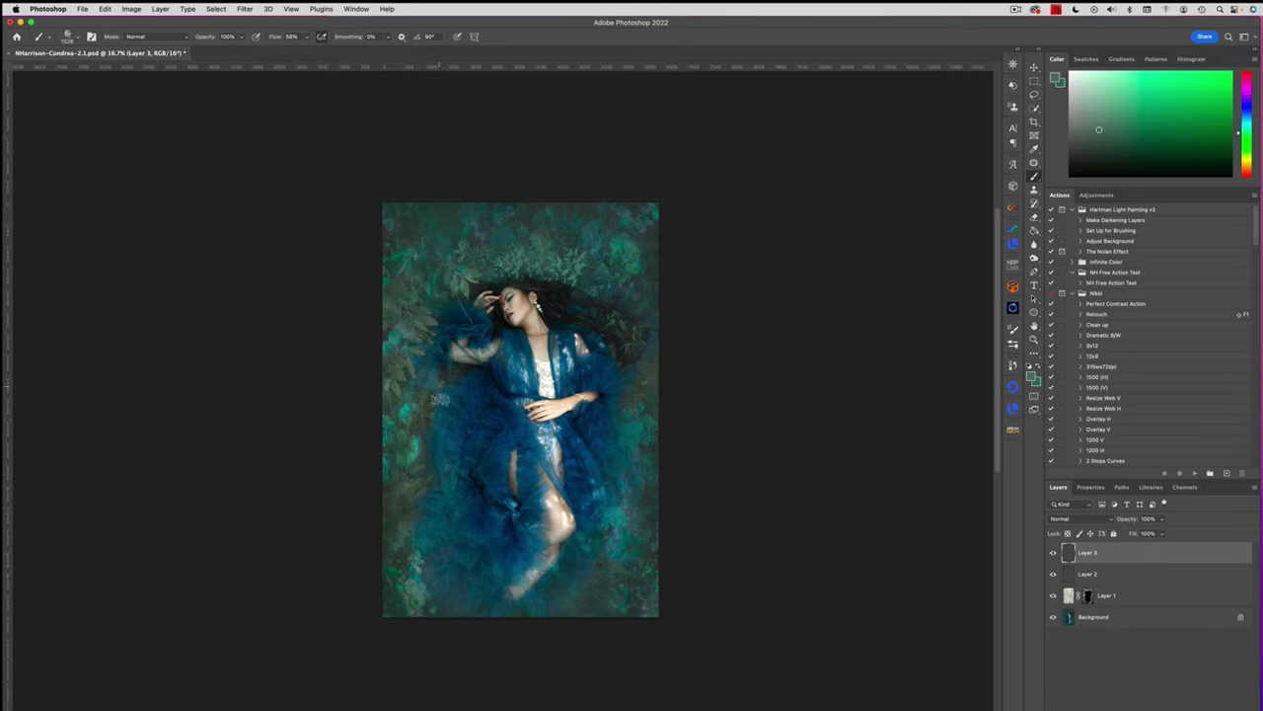
Paint more muted green leaves along both sides of the gown and near the portrait's lower corners
left_click(628, 417)
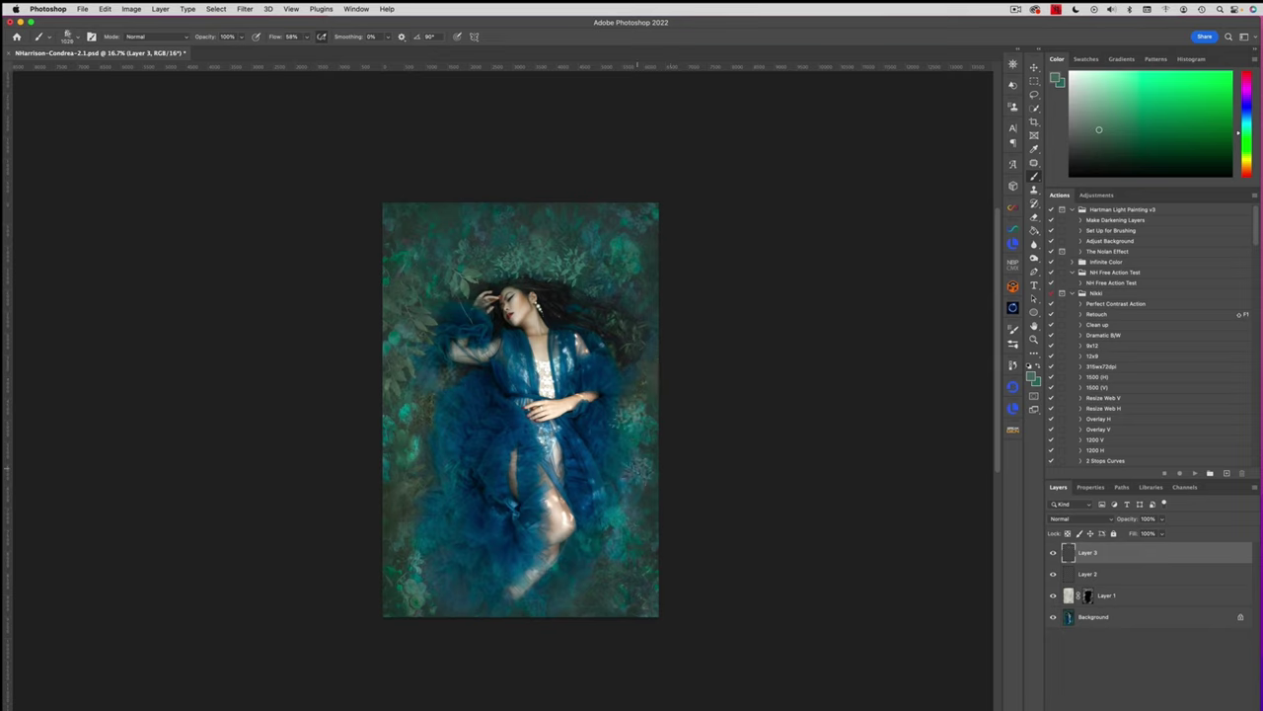
left_click(631, 495)
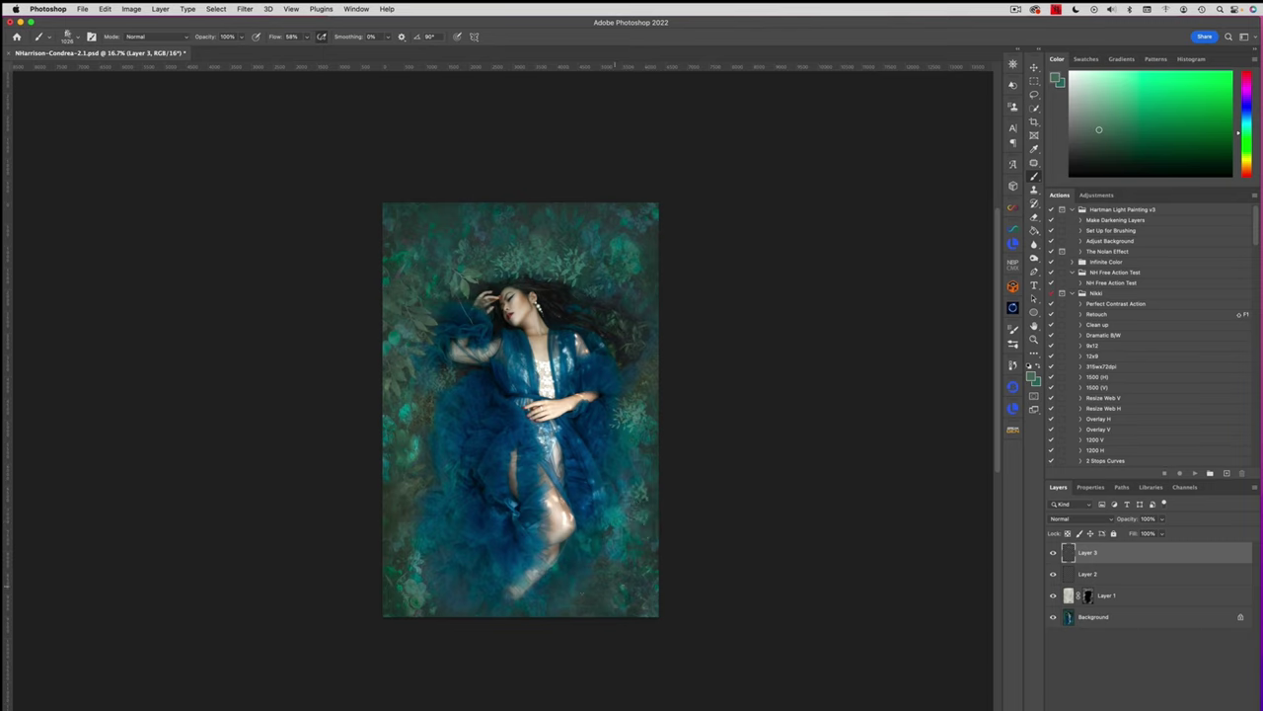
left_click_drag(614, 587, 583, 597)
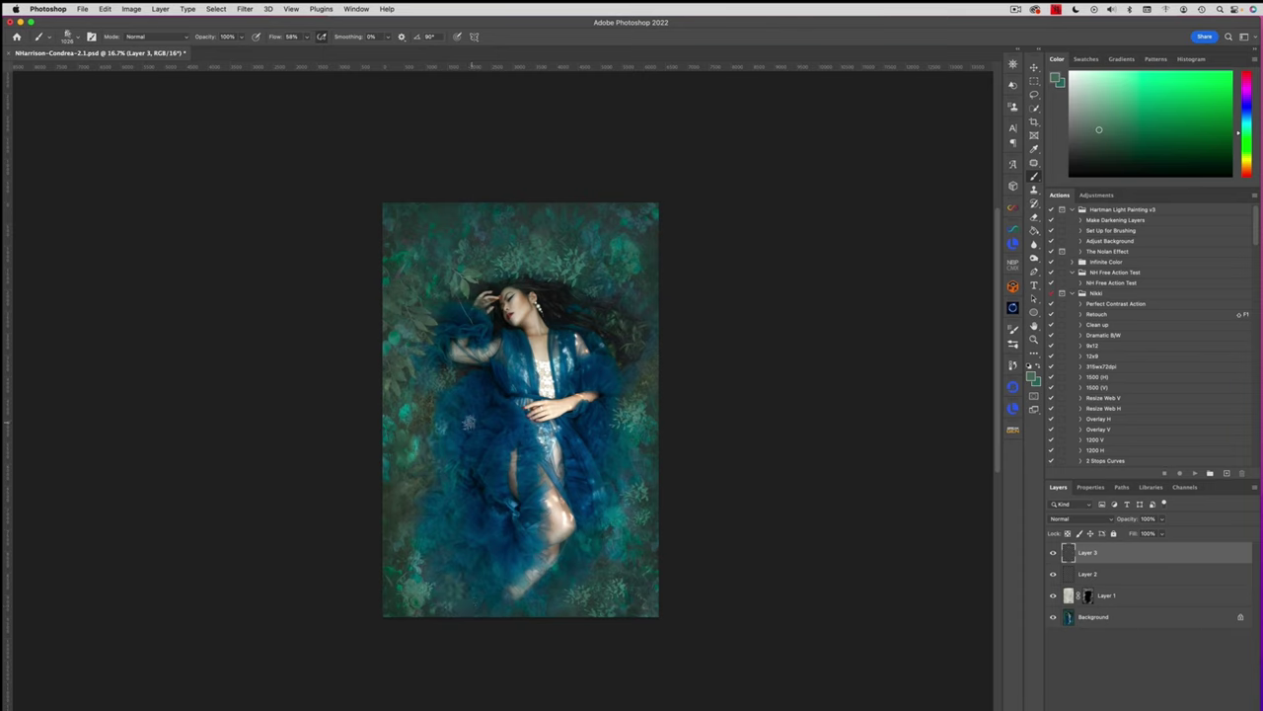
left_click(470, 408)
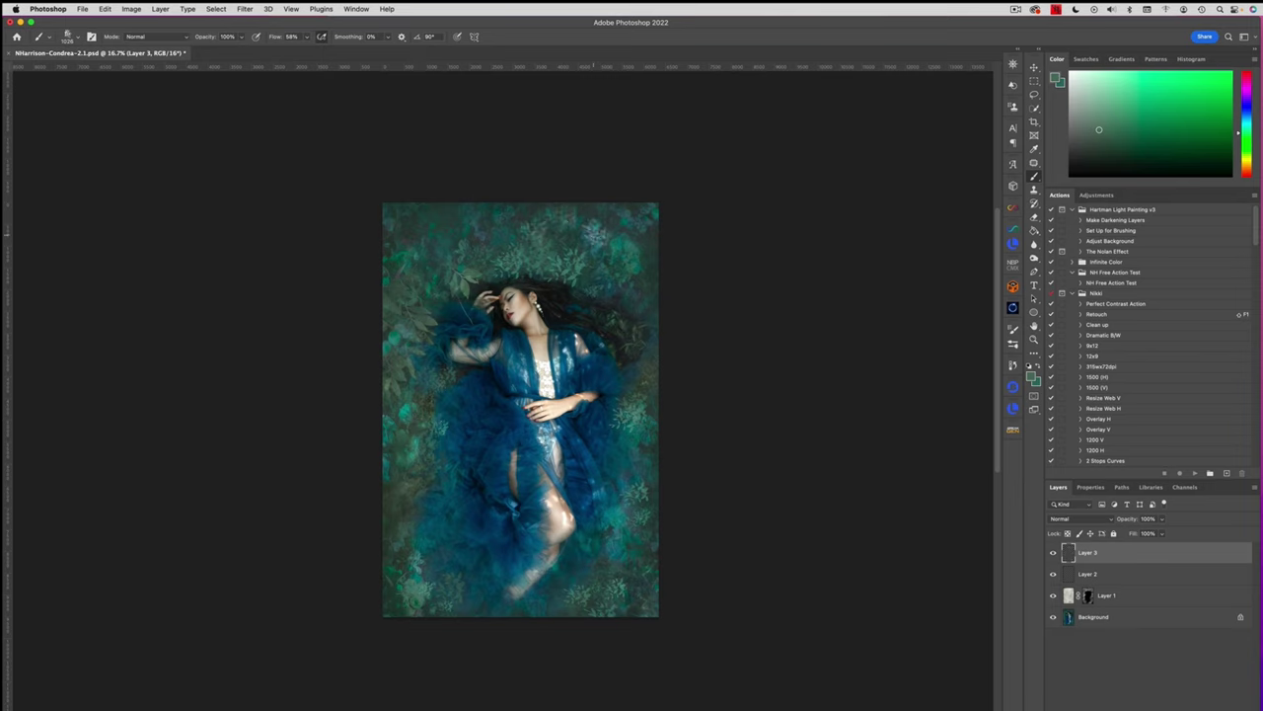
Resize the foliage brush, sample a darker teal green above the woman's head, and paint leaves across the upper background and edges
key("z")
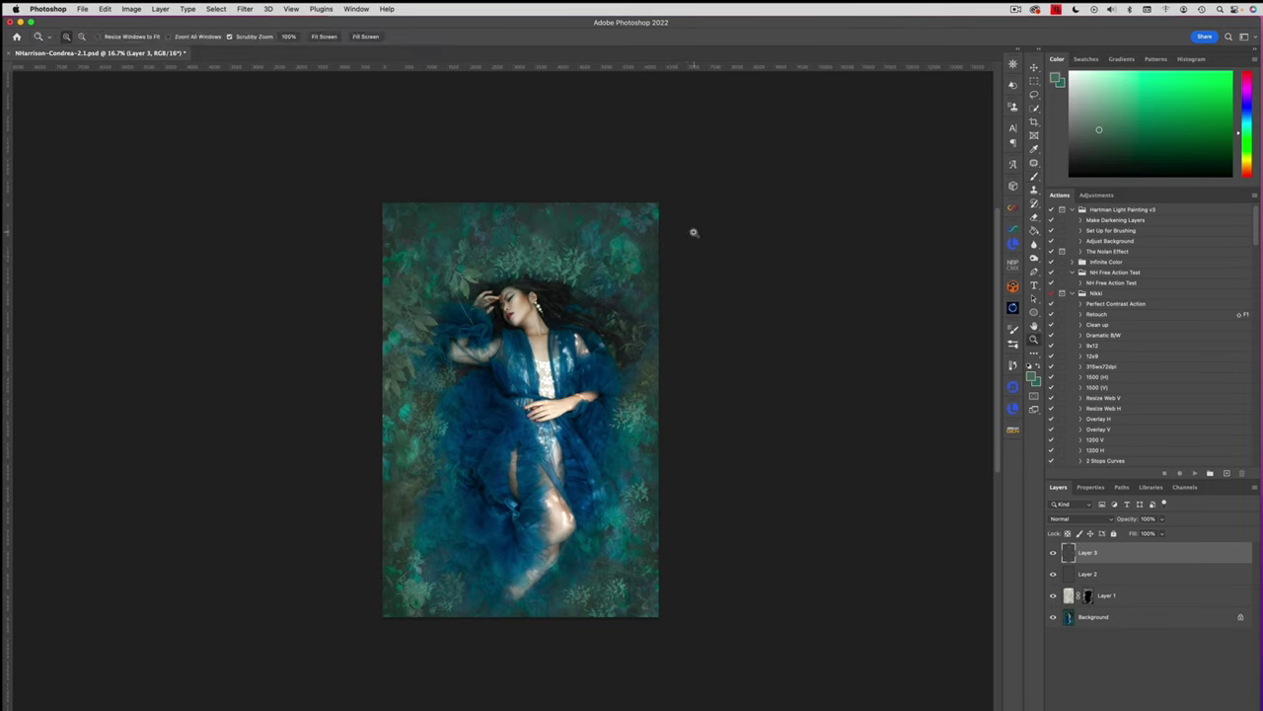
right_click(552, 231, "alt")
left_click(530, 250)
key("b")
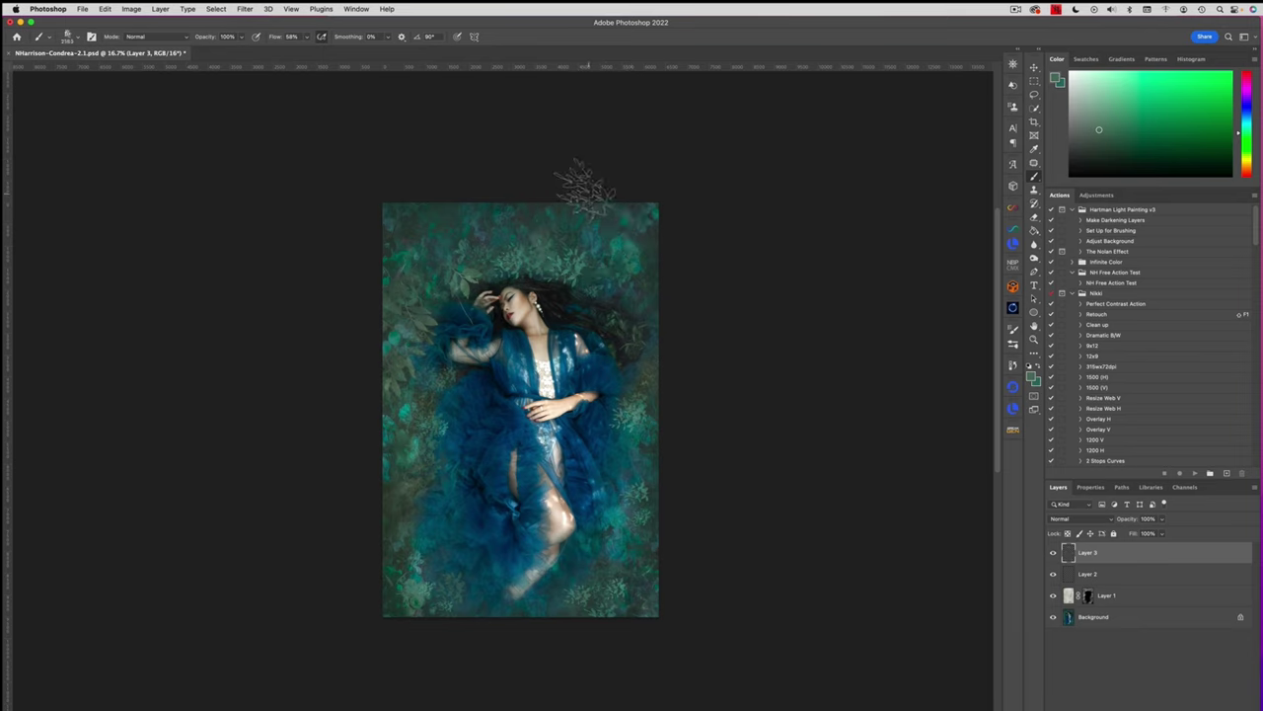
left_click(581, 214, "alt")
mouse_move(591, 198)
left_mouse_down()
mouse_move(562, 214)
mouse_move(582, 223)
left_mouse_up()
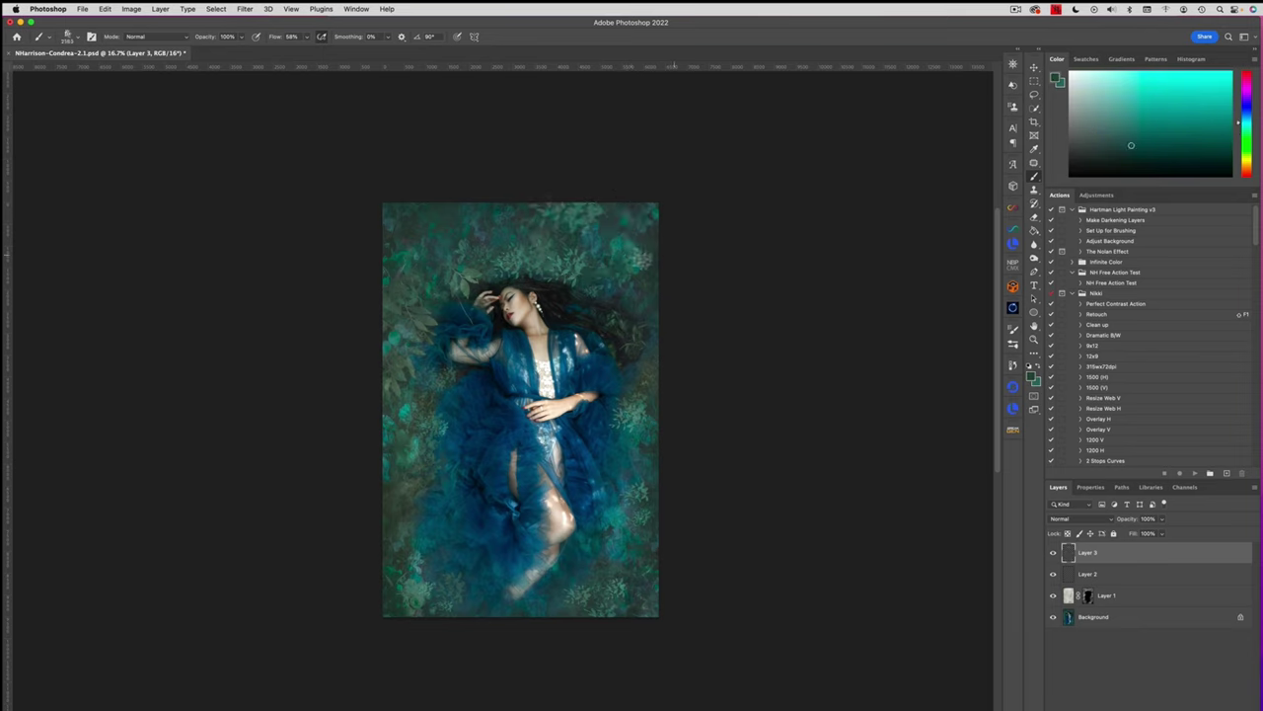
key("]")
key("]")
key("]")
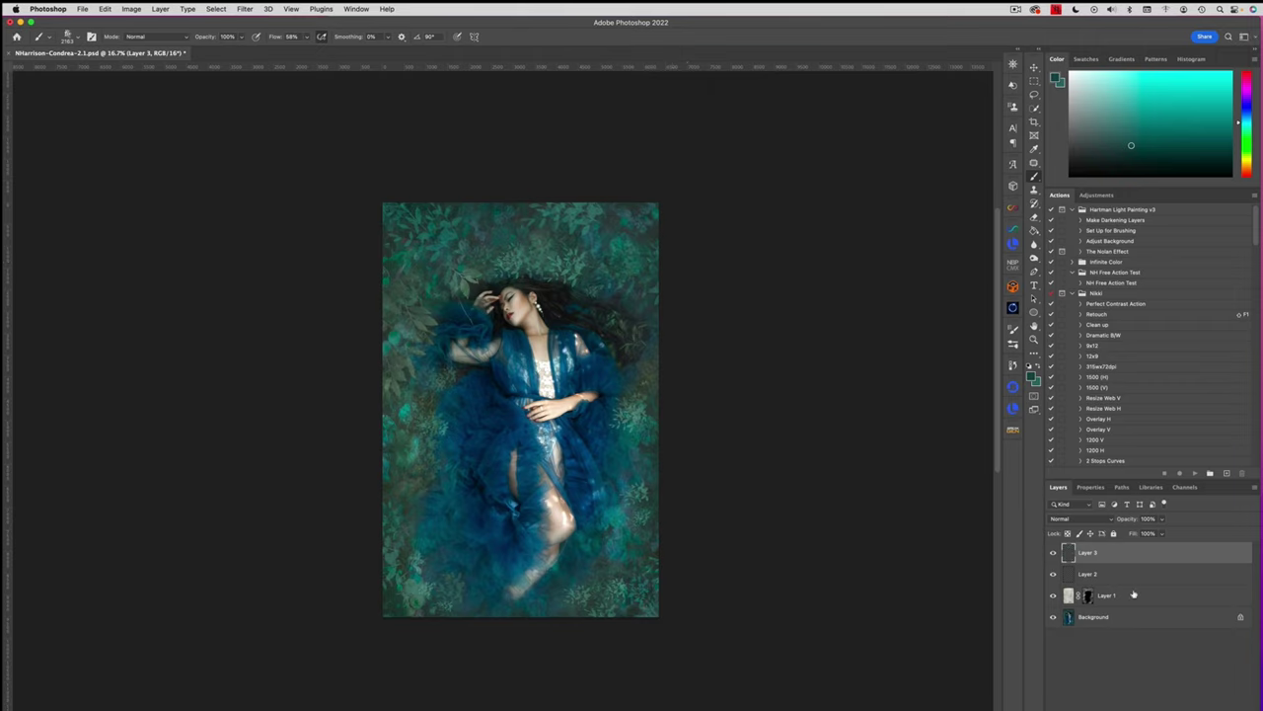
Compare the image with and without the new foliage layer, and set that layer's blend mode to Multiply
left_click(1053, 553)
left_click(1053, 553)
left_click(1071, 519)
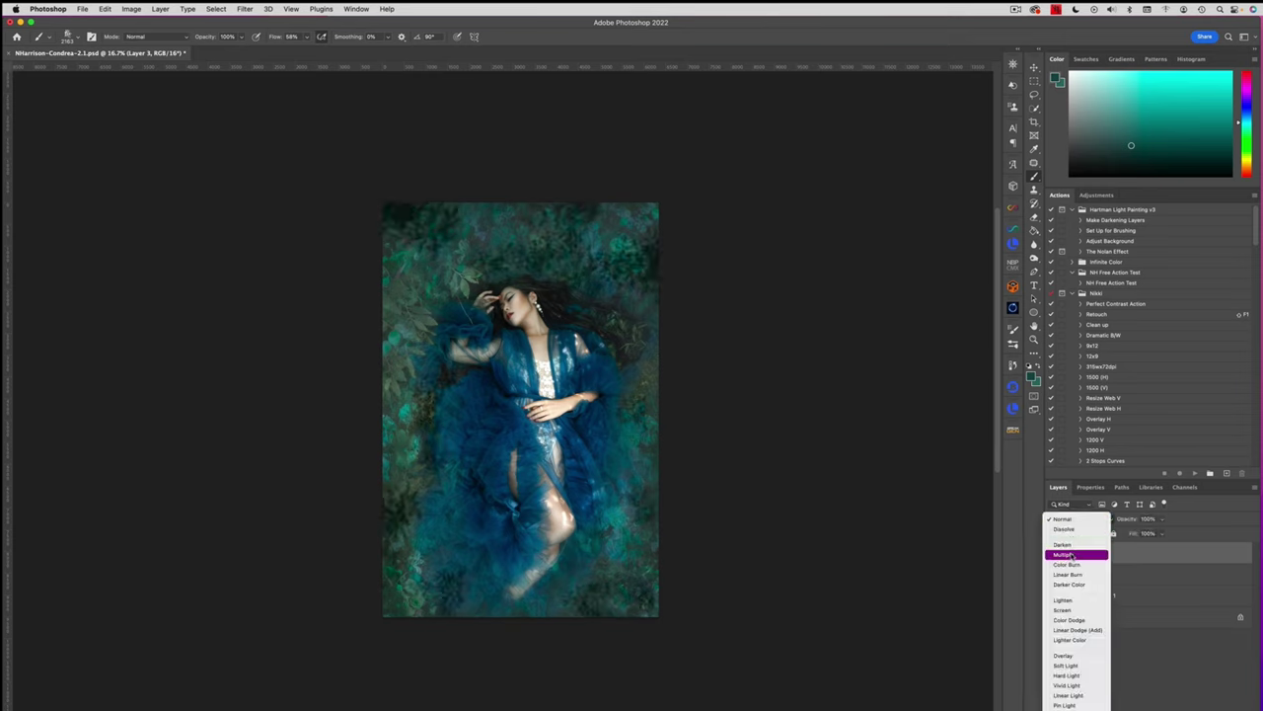
left_click(1067, 556)
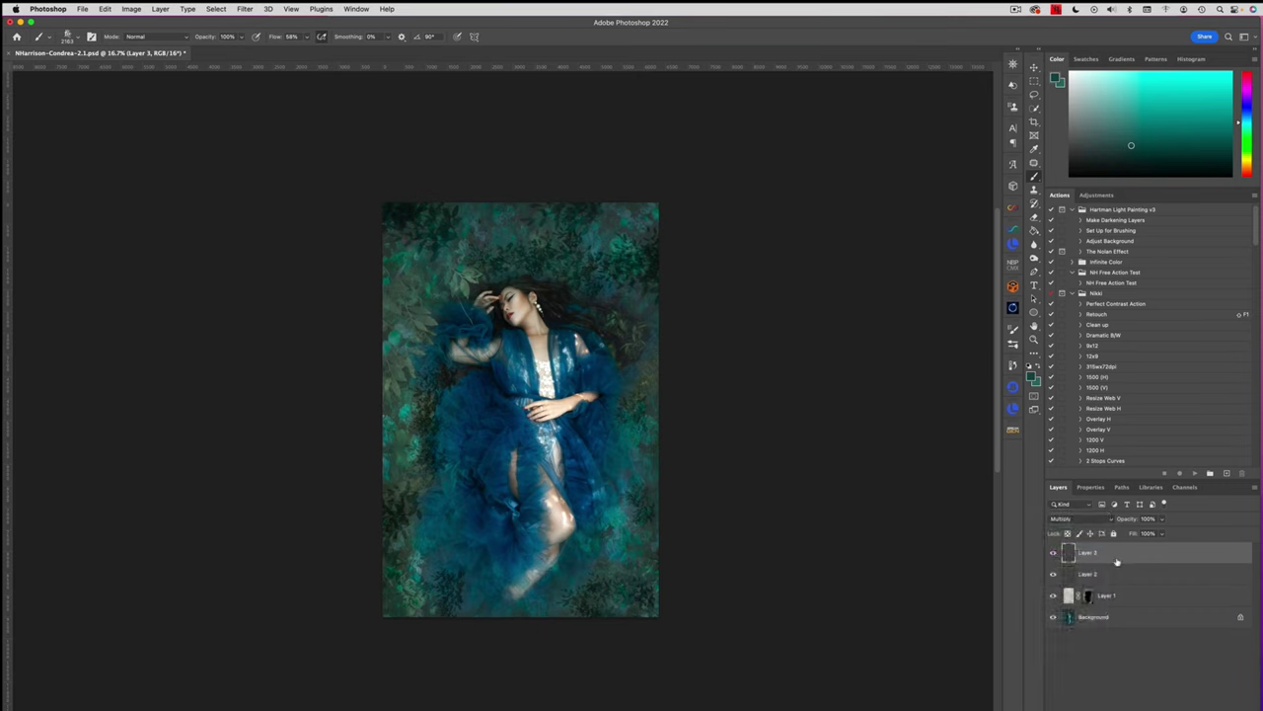
Duplicate the Multiply foliage layer, hide the copy, and lower the original layer's opacity to 47%
key("super+j")
left_click(1052, 553)
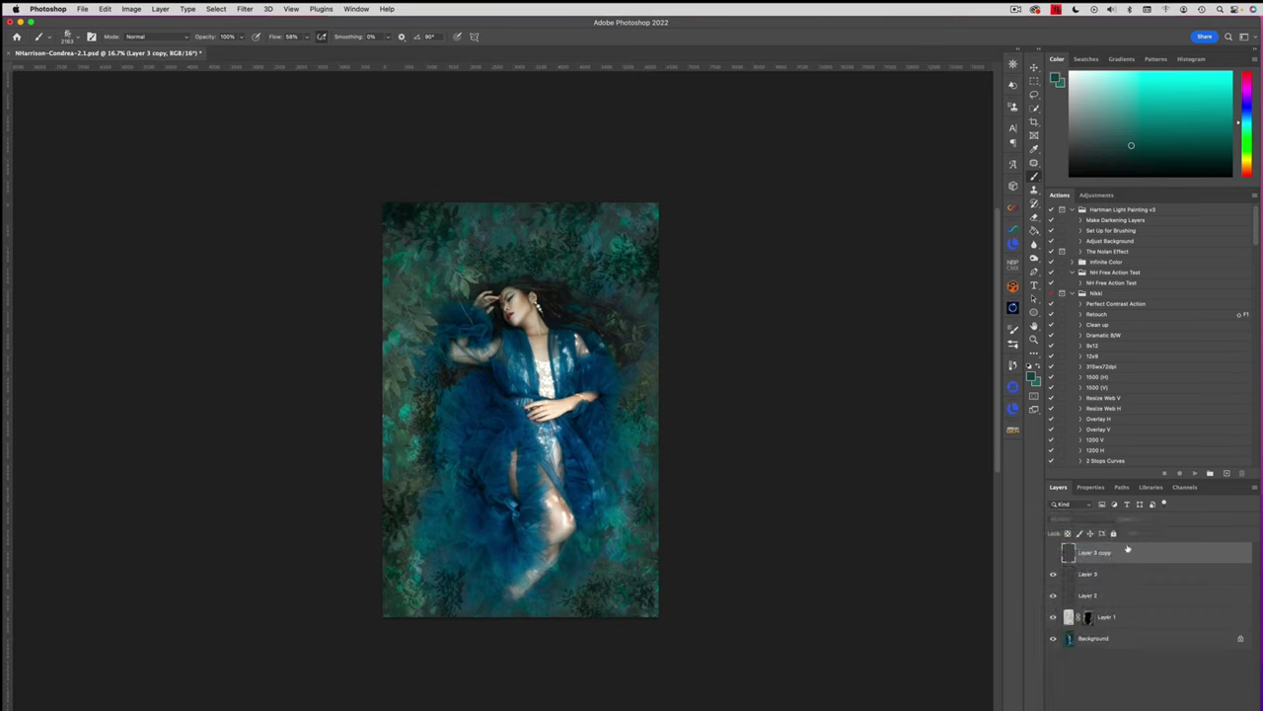
left_click(1107, 576)
left_click_drag(1162, 519, 1139, 534)
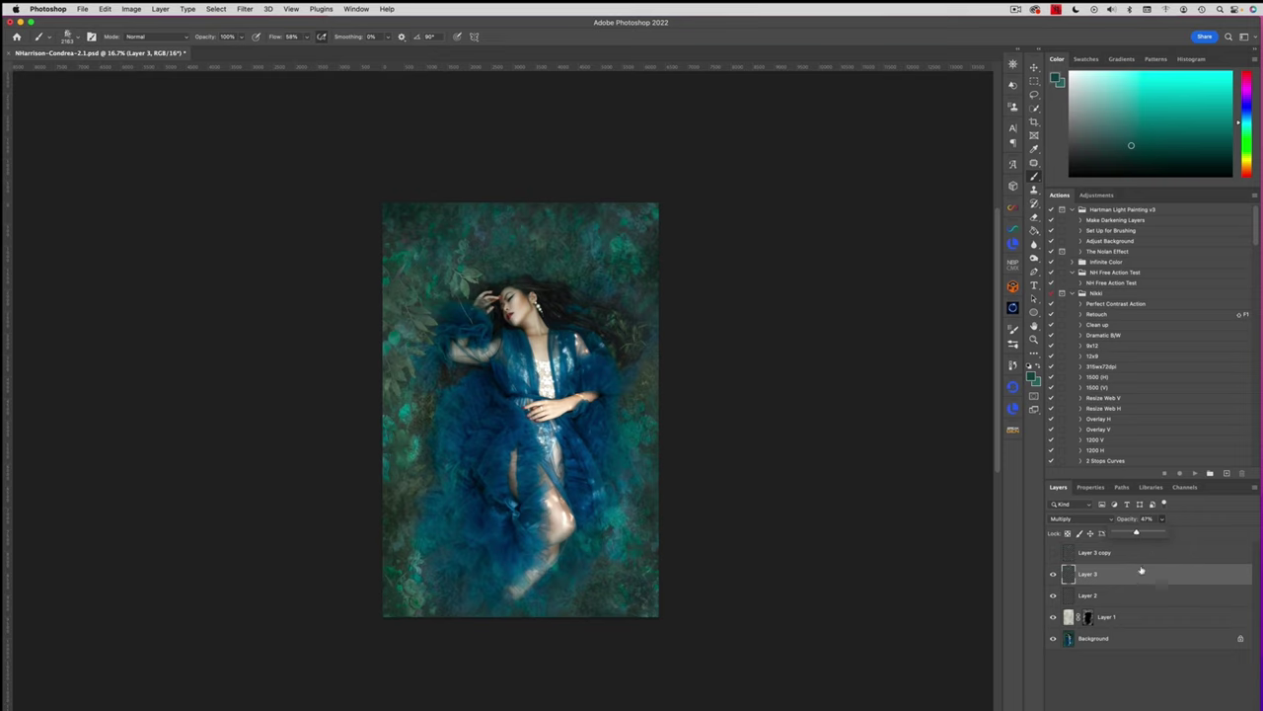
Show the duplicated foliage layer, set its blend mode to Normal, and lower its opacity to 64%
left_click(1053, 553)
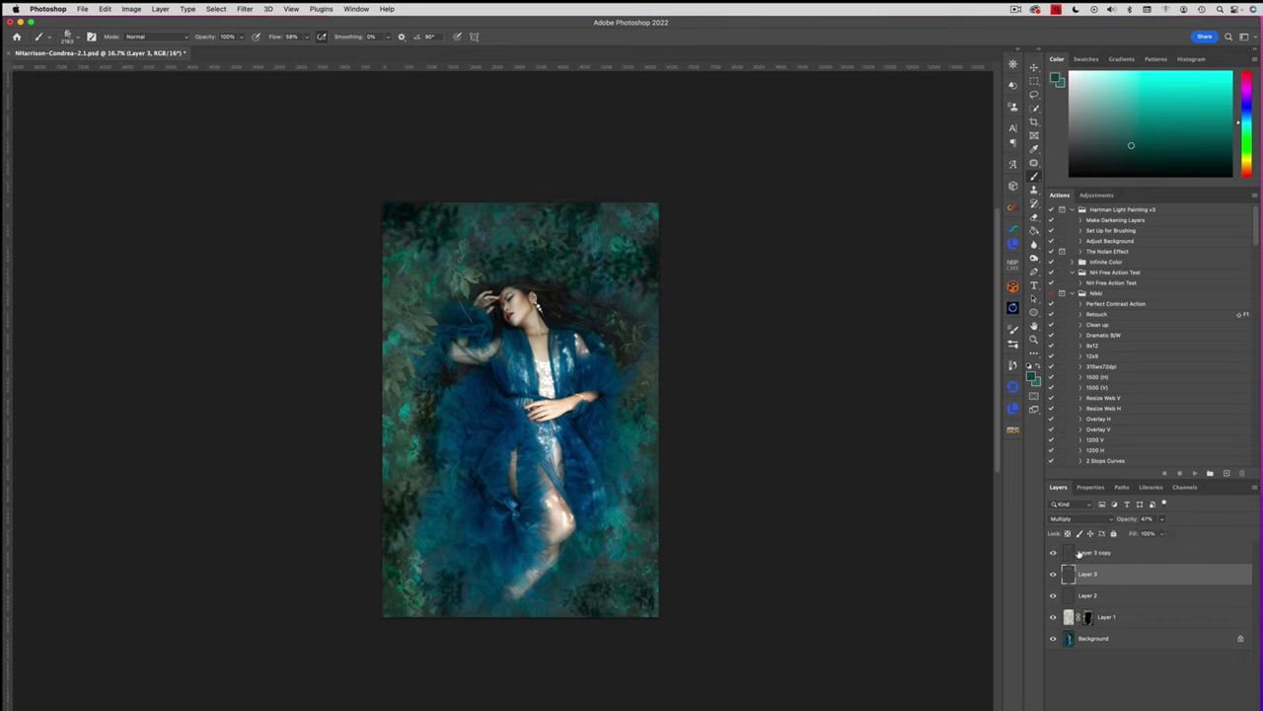
left_click(1078, 553)
left_click(1077, 519)
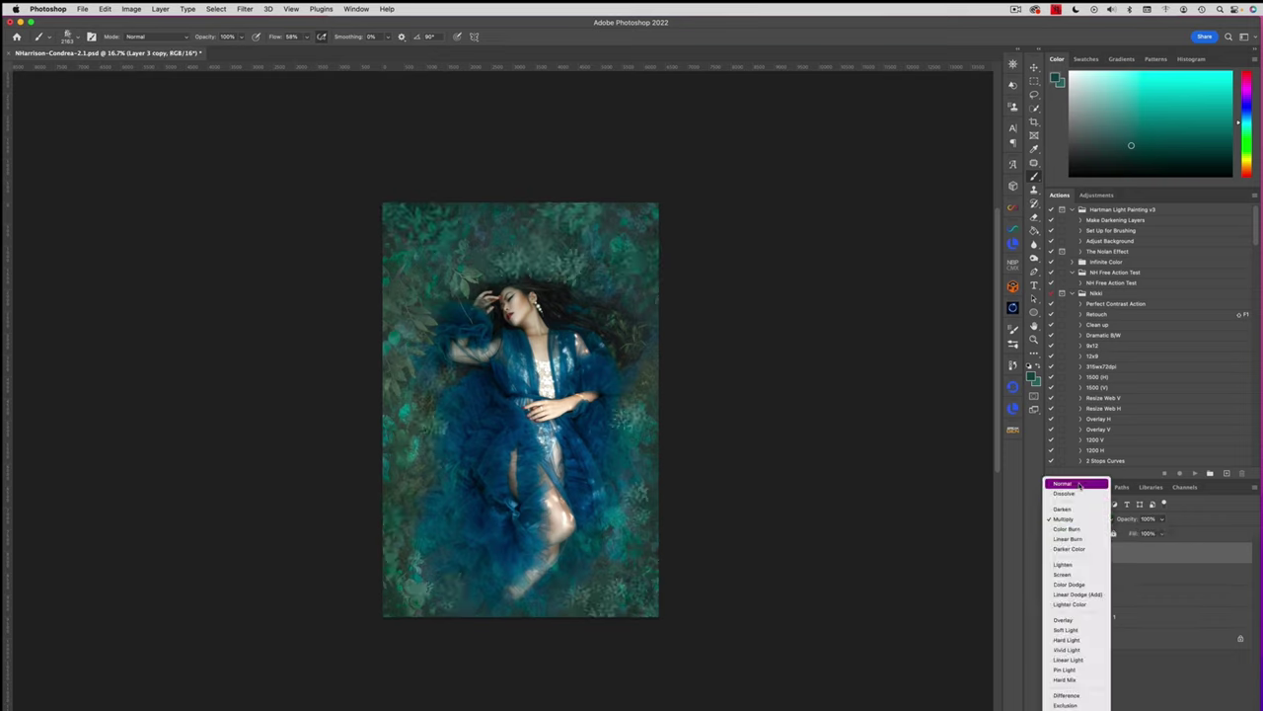
left_click(1080, 484)
left_click(1161, 519)
left_click_drag(1162, 533, 1150, 533)
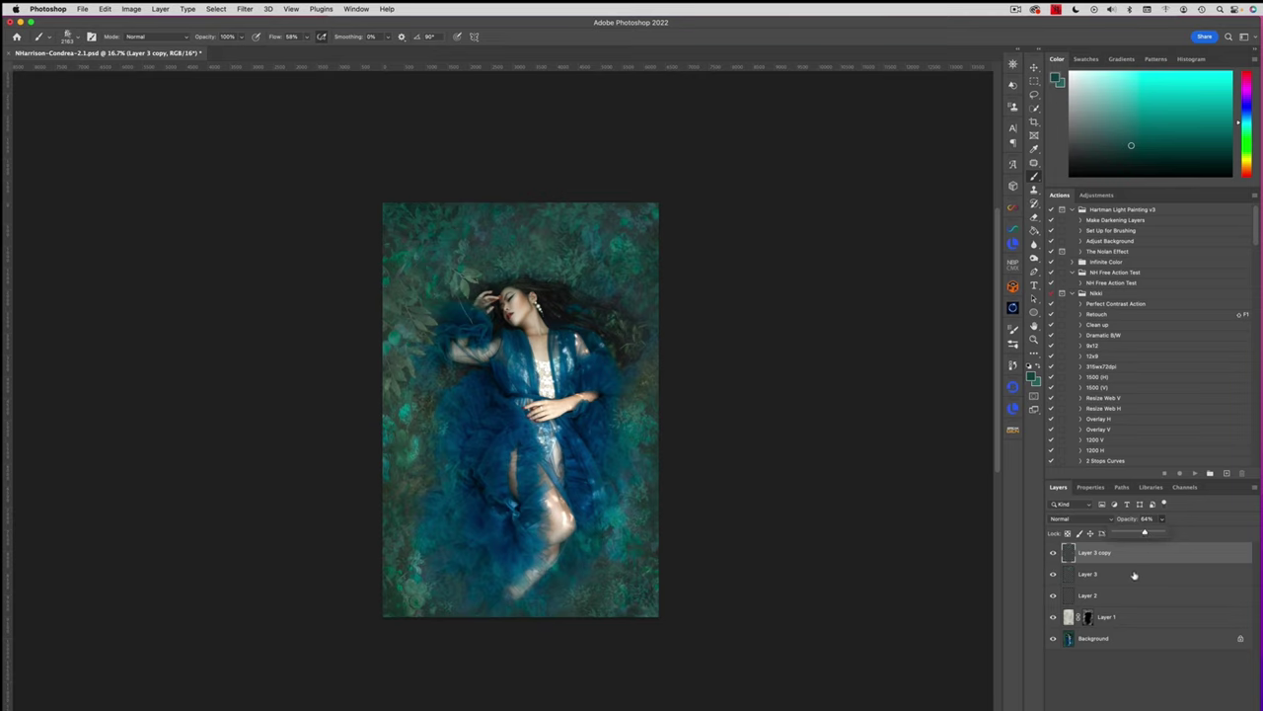
Fine-tune the foliage blend by setting the Multiply layer's opacity to 55% and the Normal copy's opacity to 57%
left_click(1141, 571)
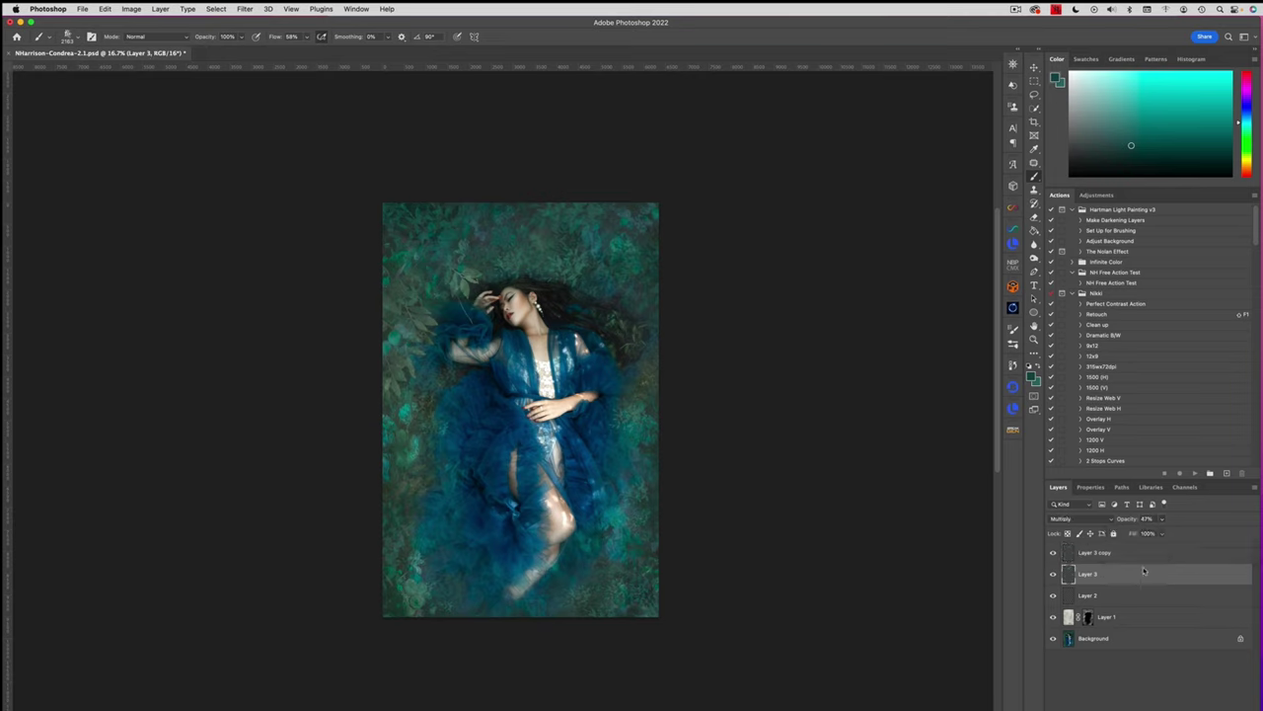
left_click(1162, 519)
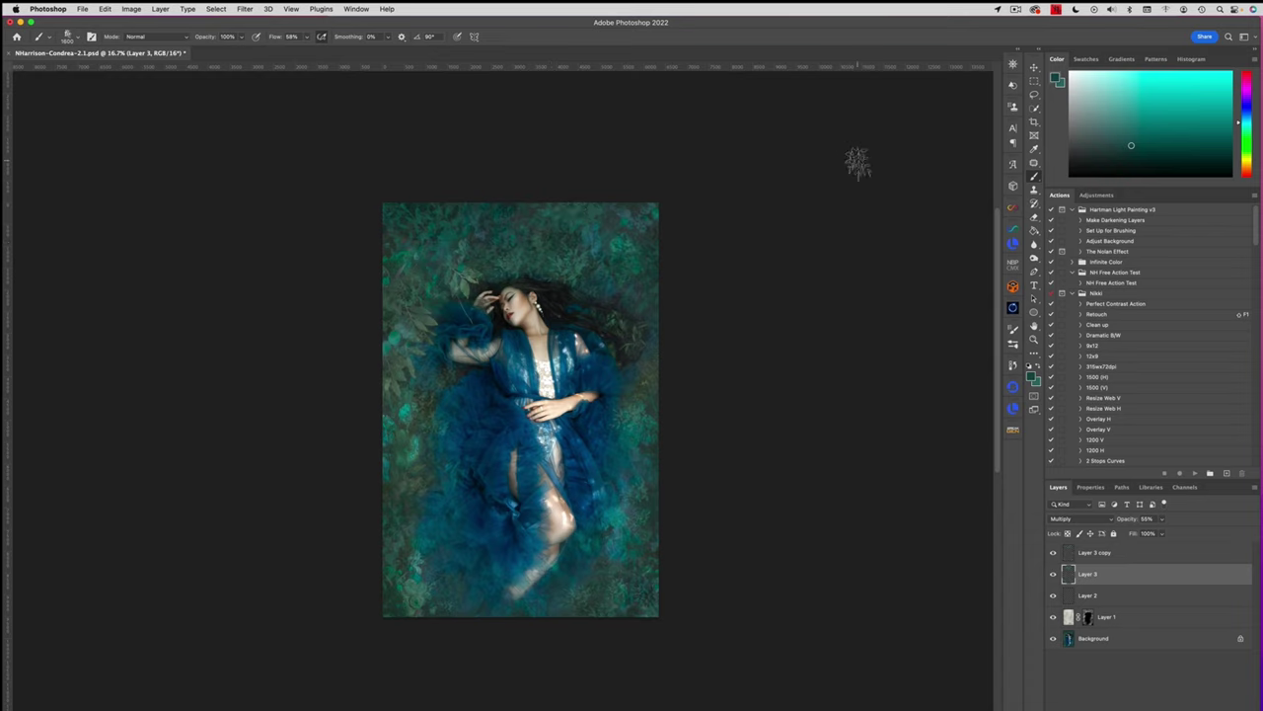
left_click(1054, 574)
left_click(1052, 574)
left_click(1161, 518)
left_click(1144, 554)
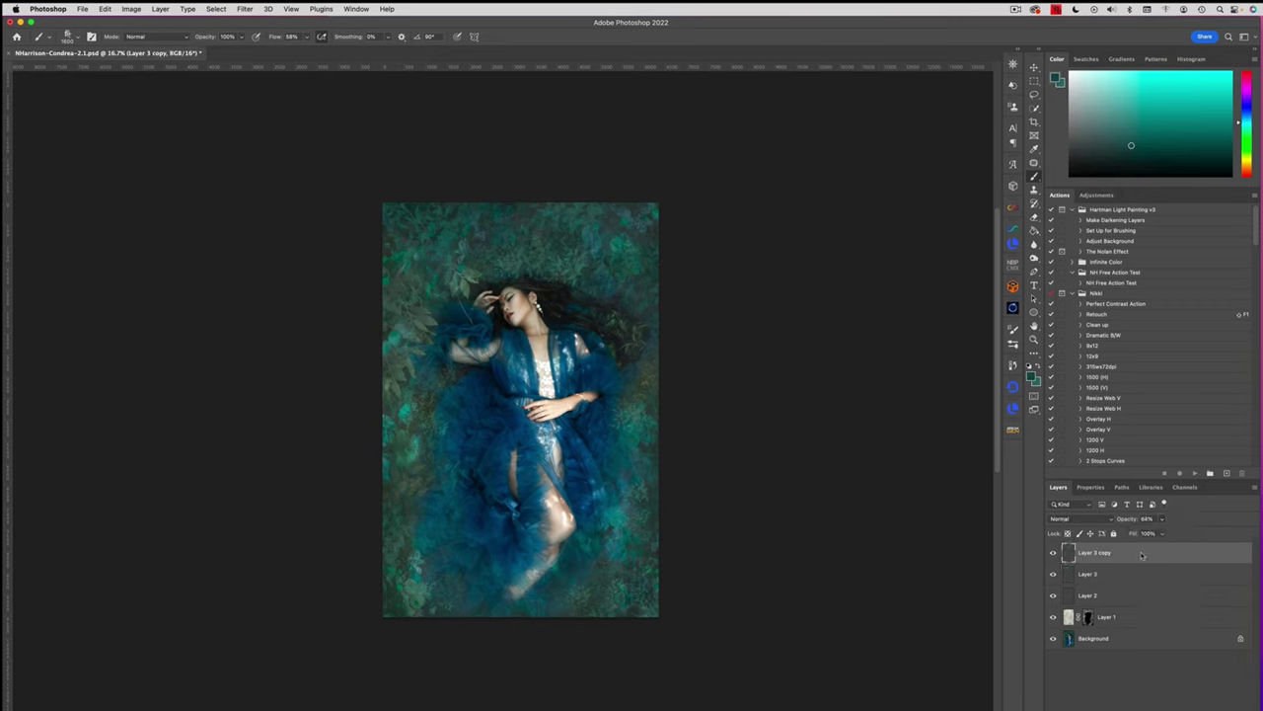
left_click(1162, 518)
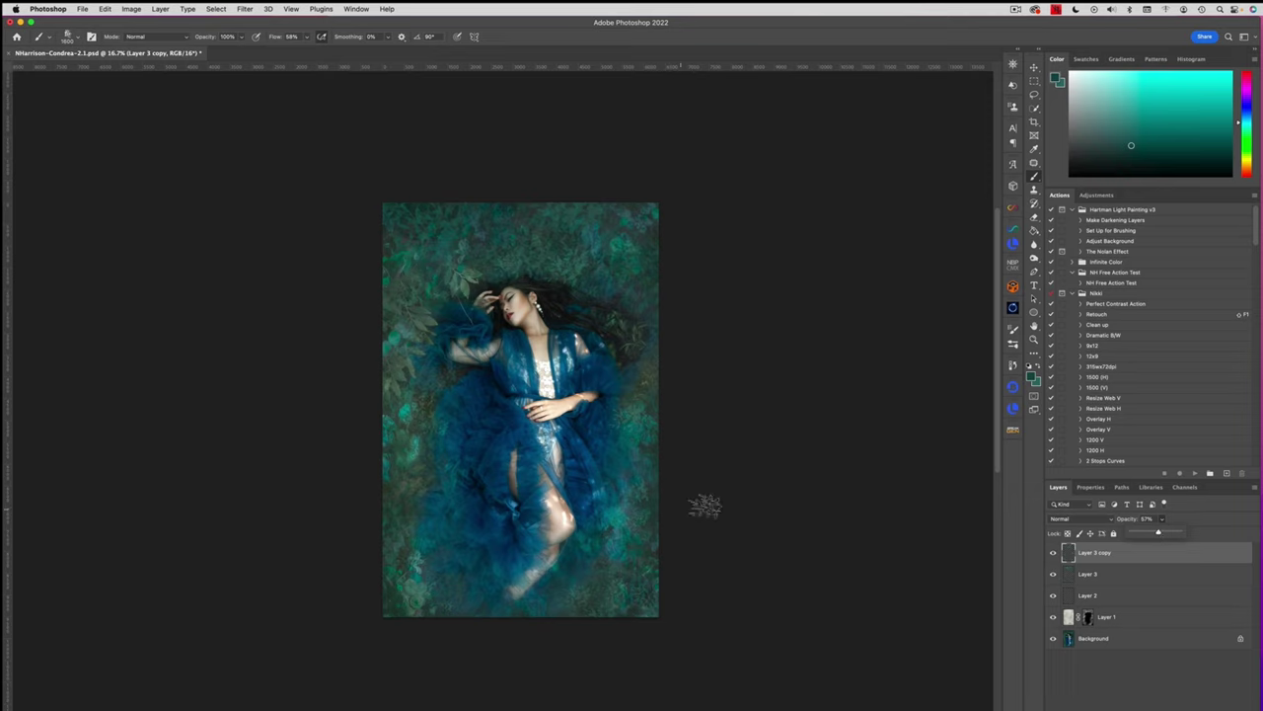
Flatten all layers into one background and save the document
left_click(159, 8)
left_click(207, 257)
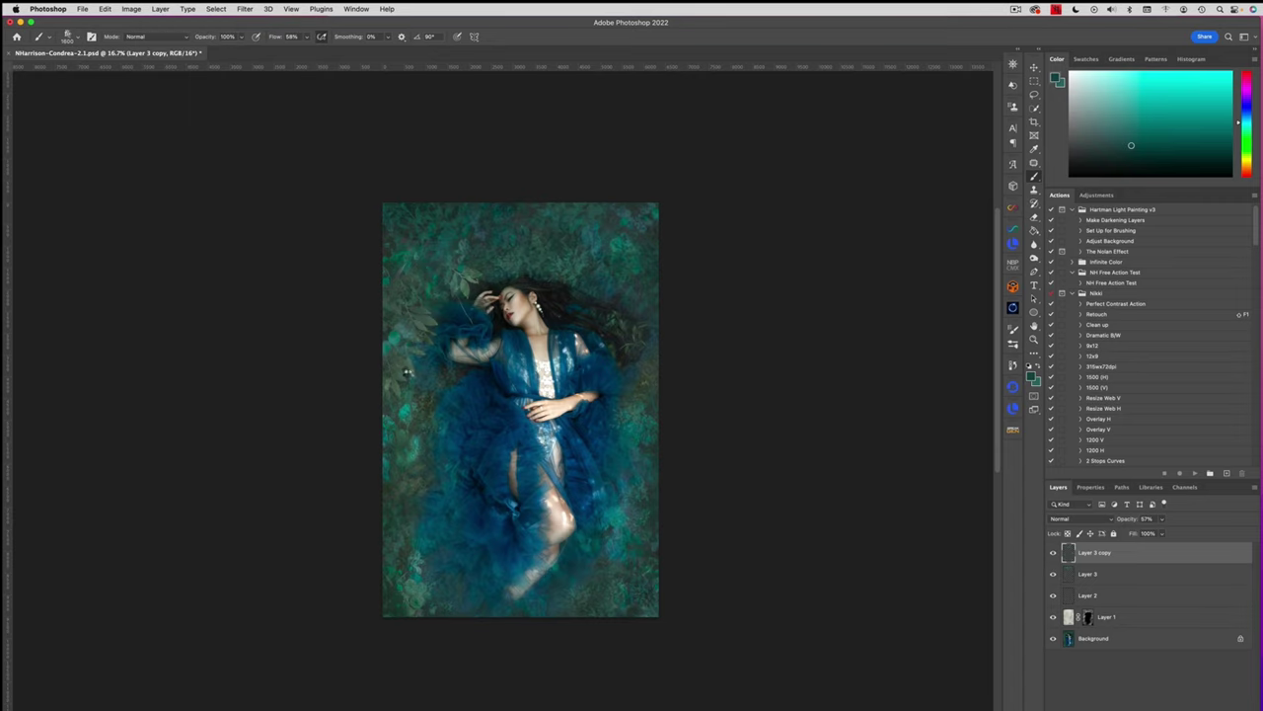
key("shift+super+s")
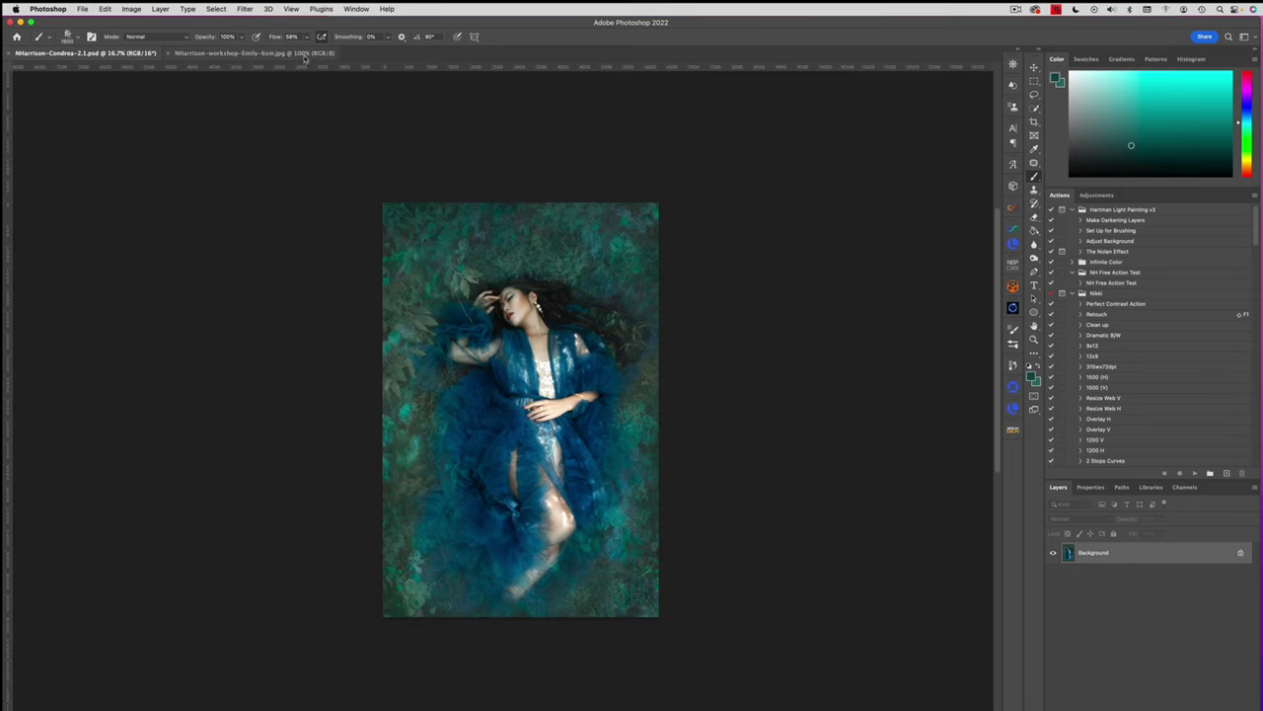
Examine the finished bathtub portrait as a style reference, and return to the blue gown image
left_click(286, 54)
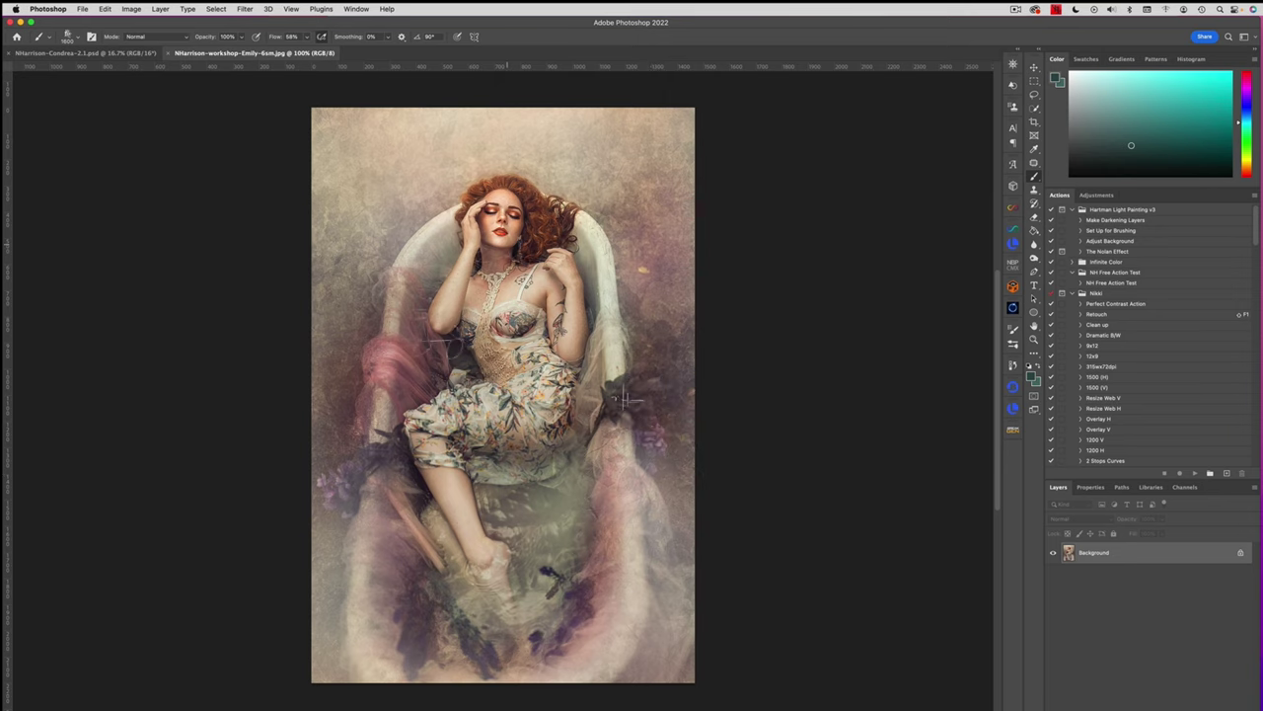
left_click(129, 53)
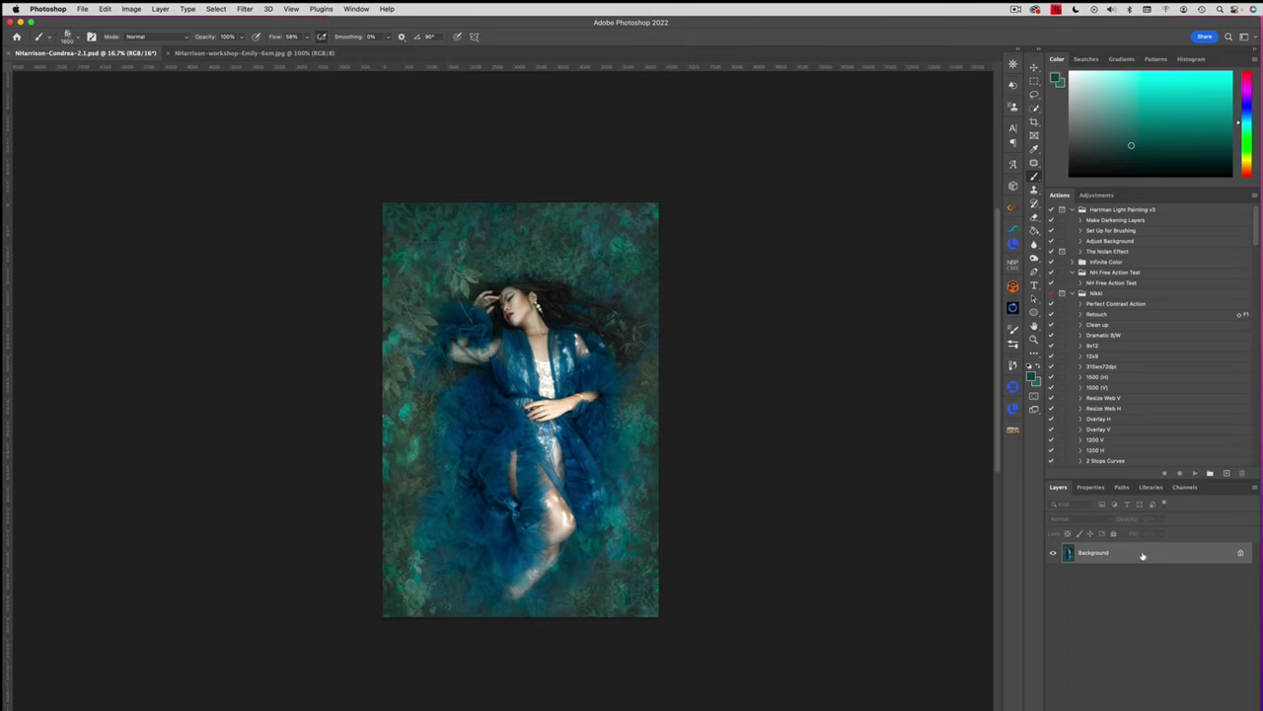
Duplicate the background layer and apply a Camera Raw filter with Texture +21 and Clarity +28
key("super+j")
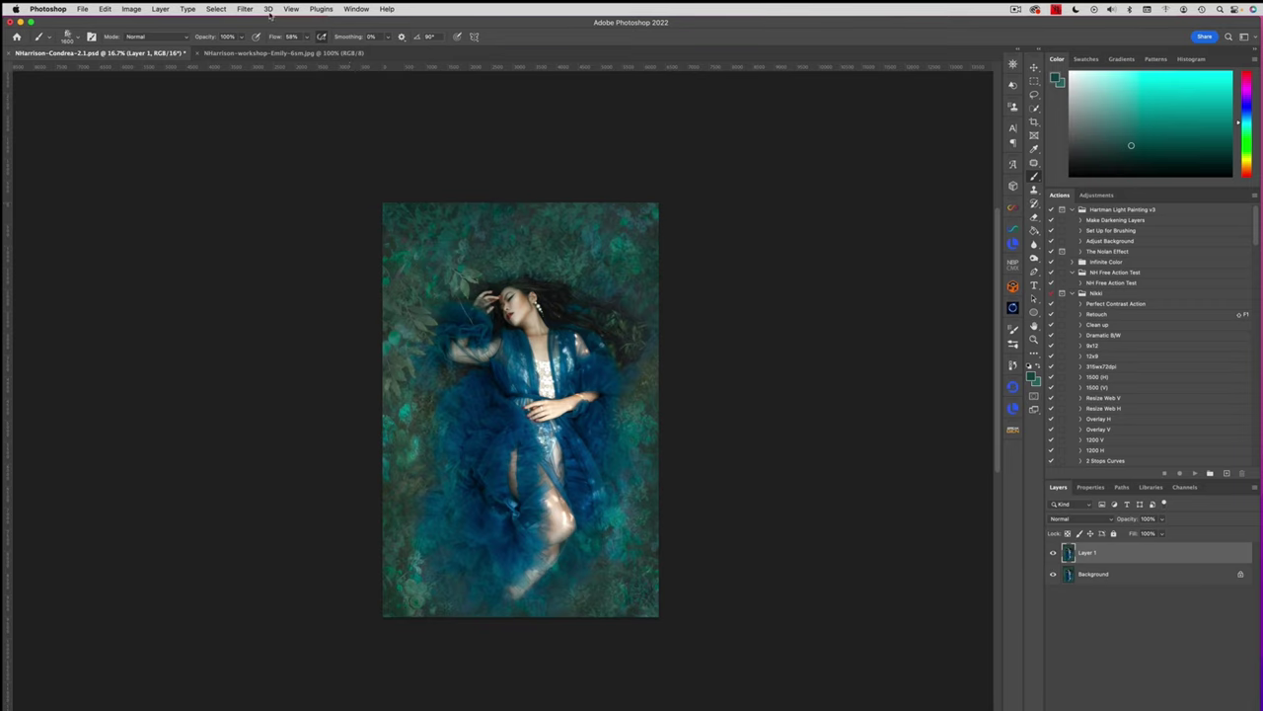
left_click(245, 8)
left_click(252, 78)
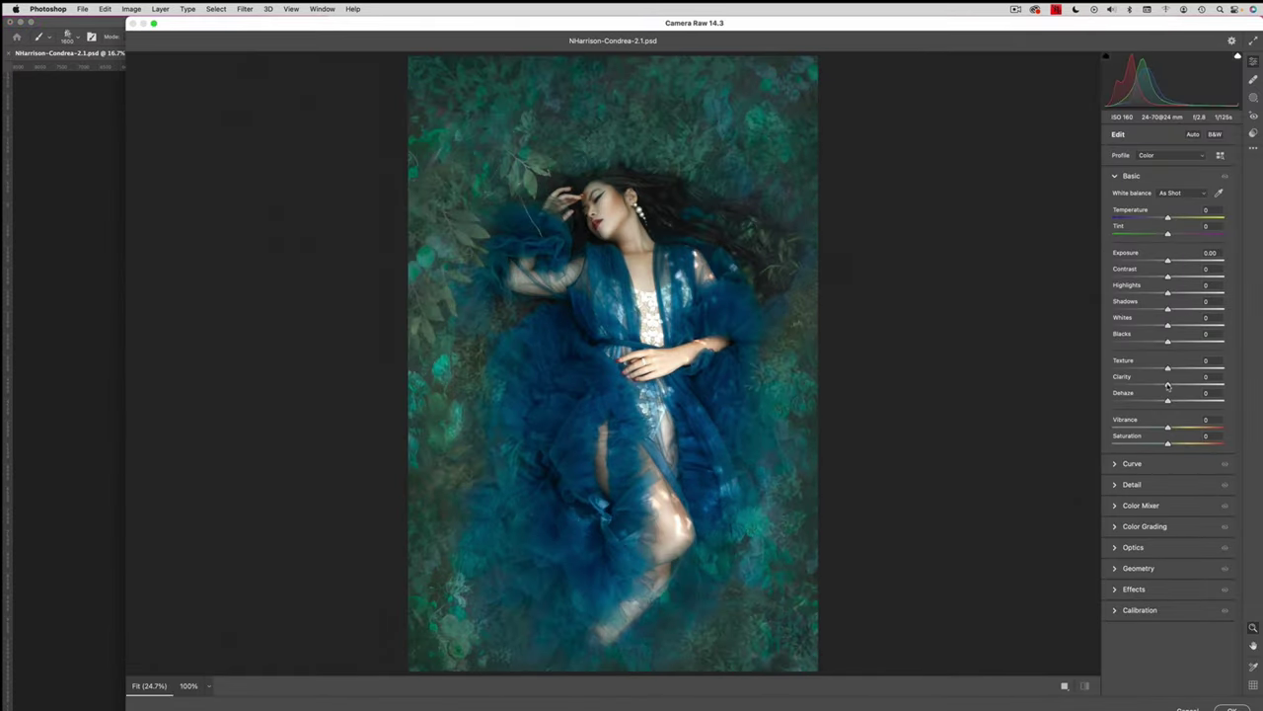
left_click_drag(1173, 385, 1178, 386)
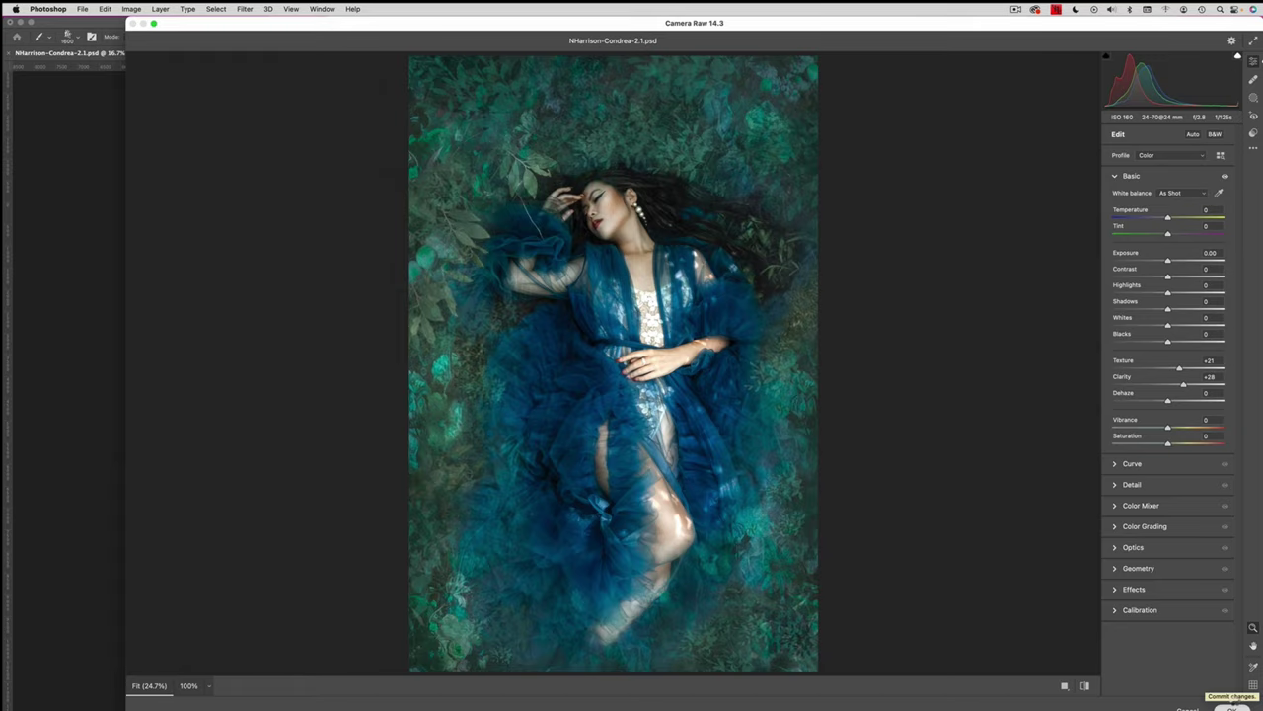
left_click(1234, 705)
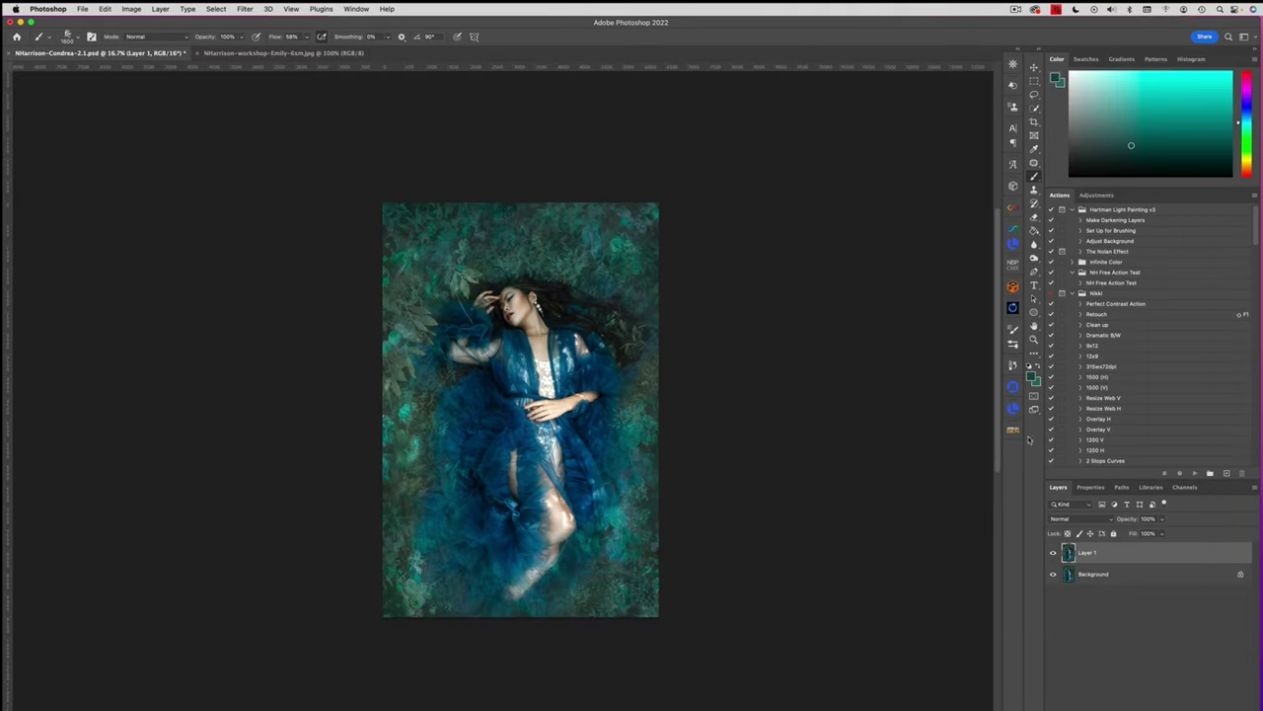
Add a mask to the Camera Raw layer, paint the background around the woman black with NH Soft Paint Brush, and feather the mask
left_click(1052, 553)
left_click(1053, 553)
right_click(596, 385)
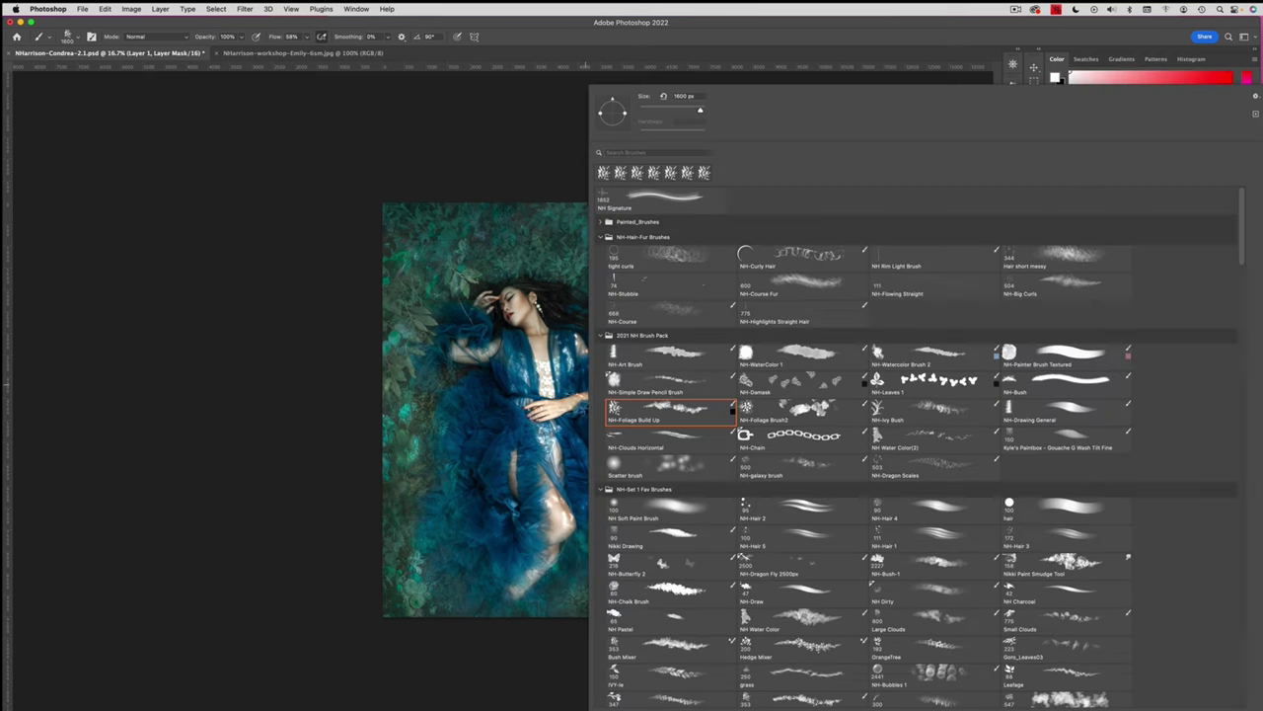
double_click(676, 514)
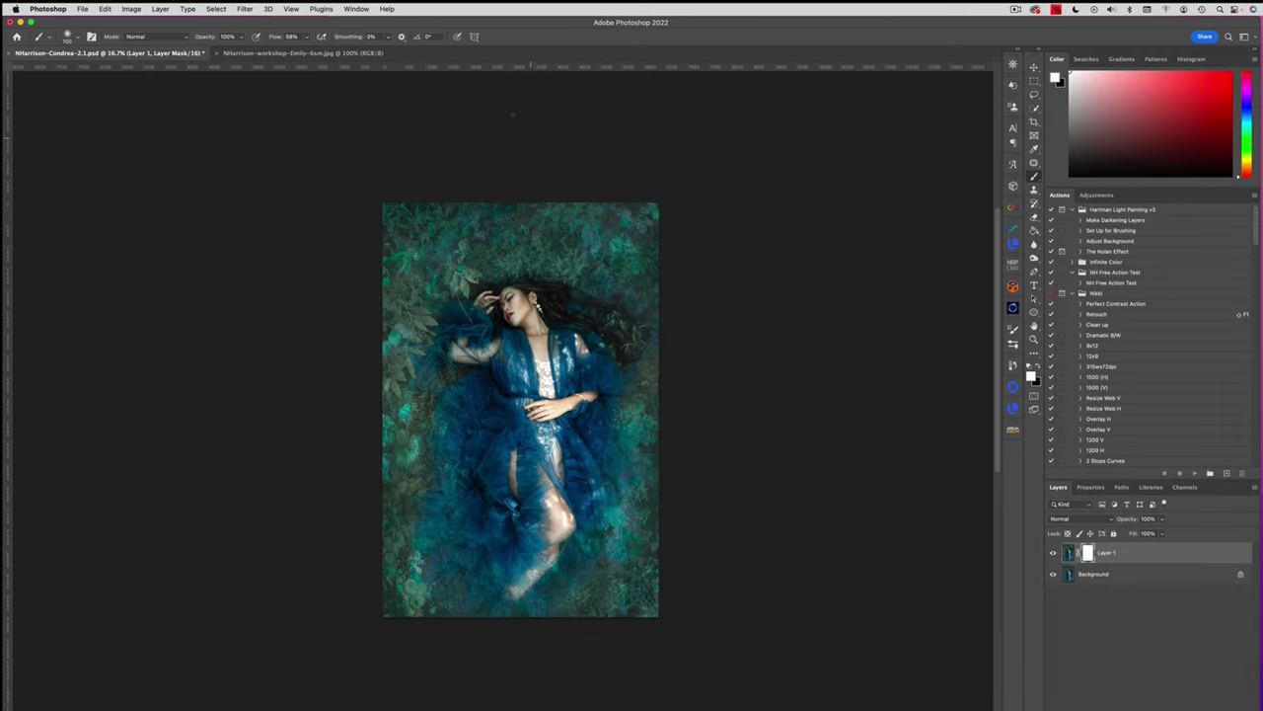
key("x")
left_click_drag(432, 489, 420, 530)
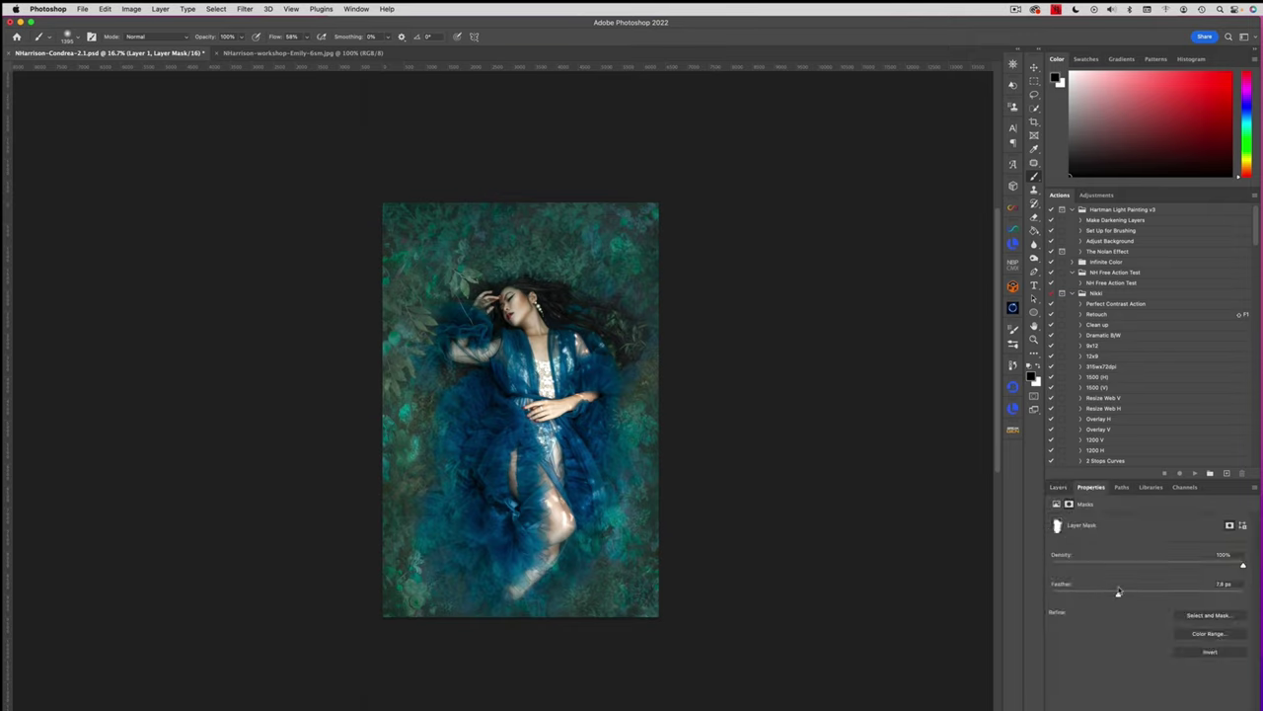
Compare the image with and without the masked Camera Raw layer, and flatten the image
left_click(1058, 486)
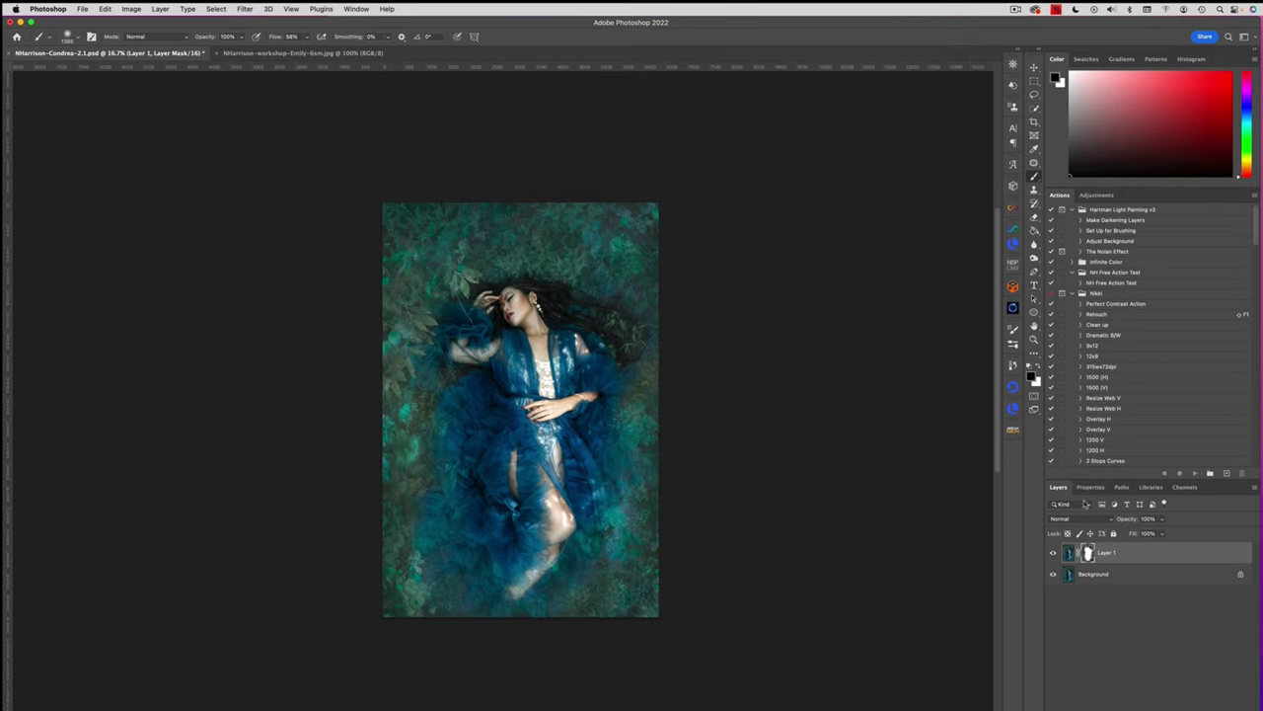
left_click(1054, 554)
left_click(160, 9)
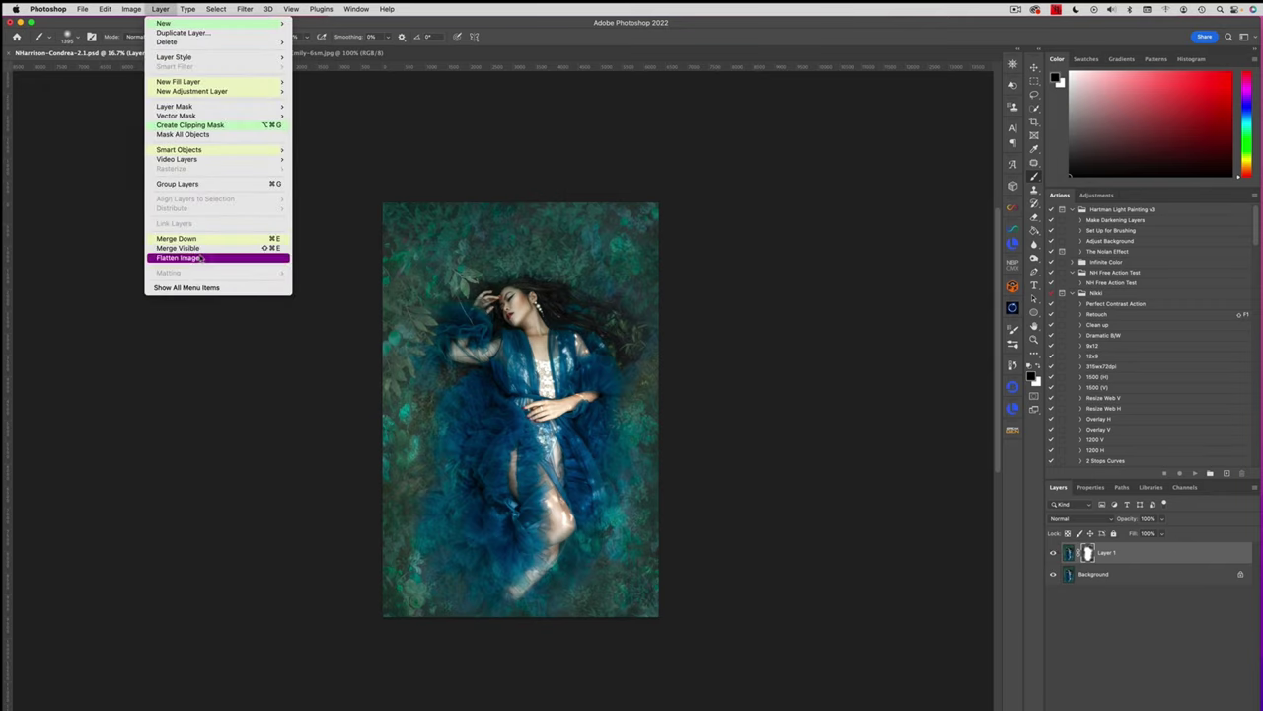
left_click(200, 257)
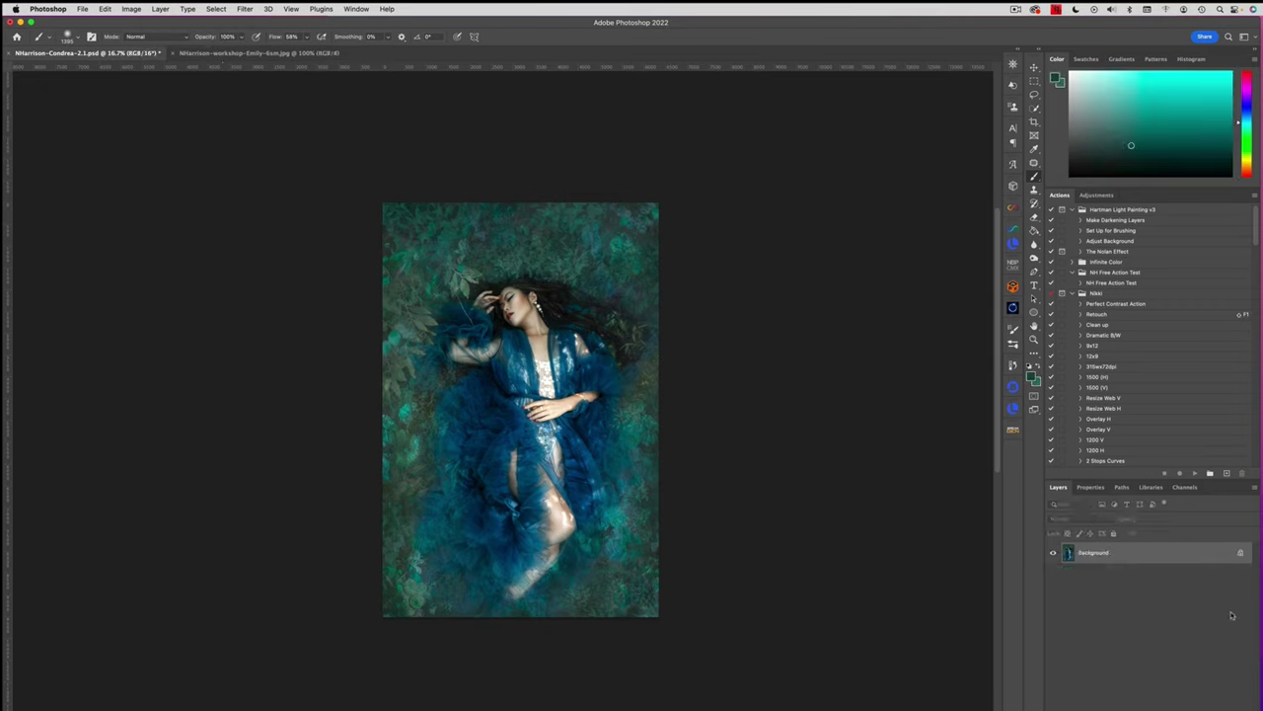
Add a new empty layer above the background, and look at the bathtub portrait as a colour reference
key("super+z")
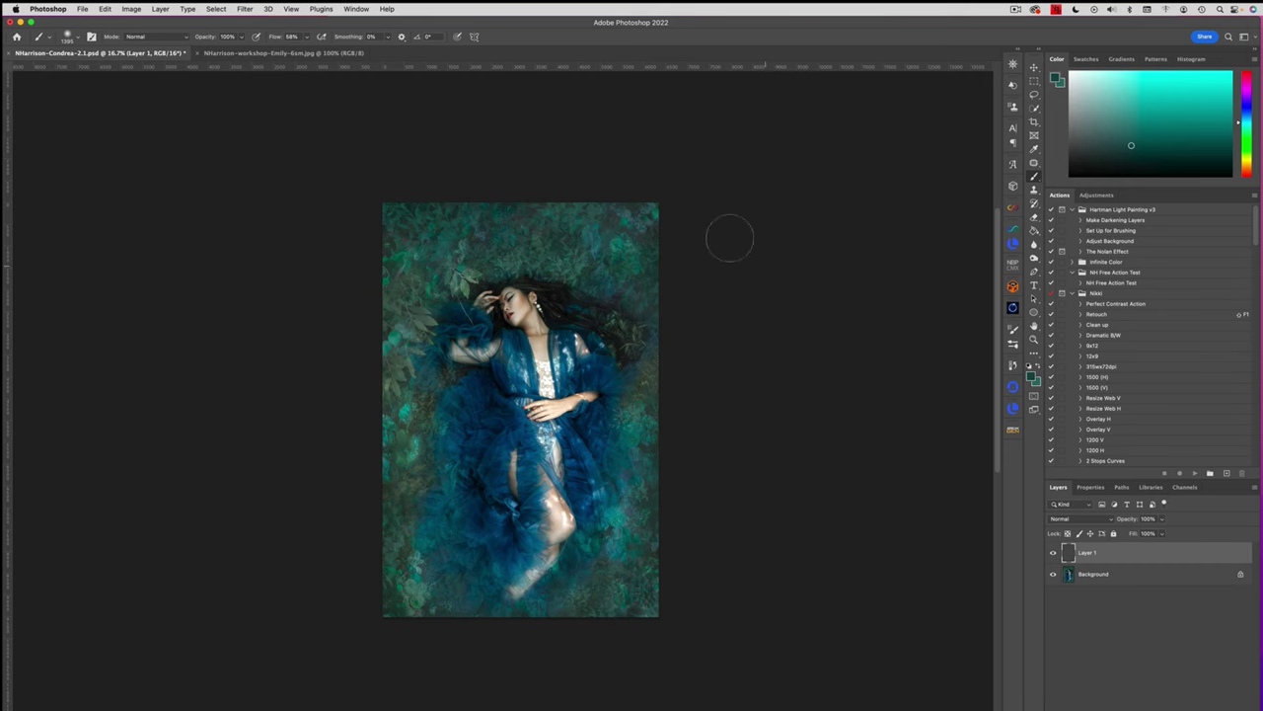
left_click(281, 52)
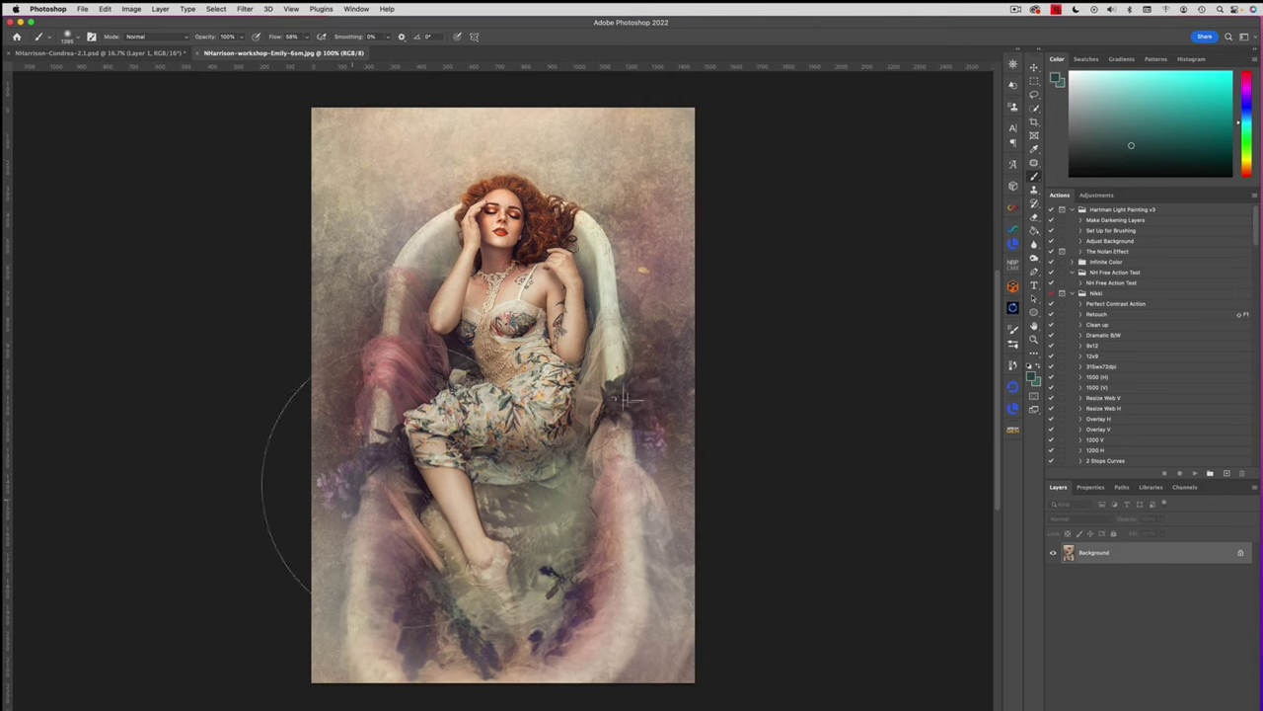
left_click(182, 52)
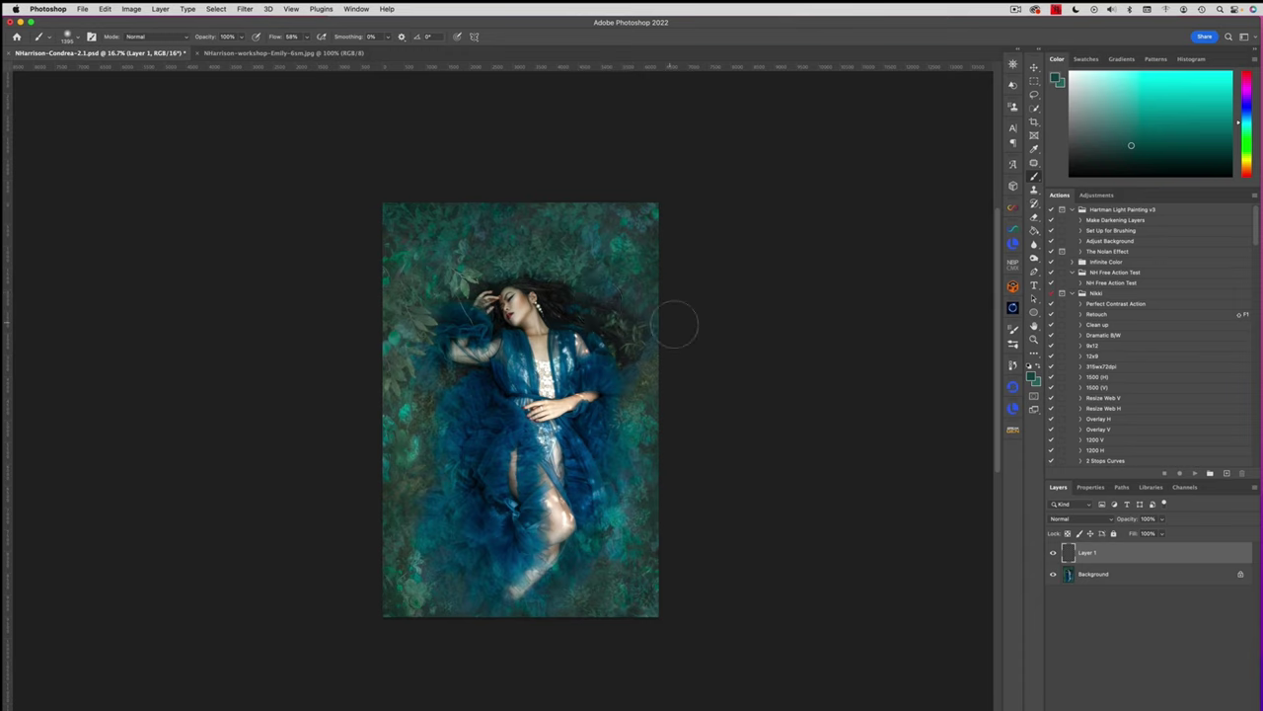
Sample the skin tone, lighten it to peach, and paint soft warm patches over the background around the woman with an enlarged brush
left_click(527, 296, "alt")
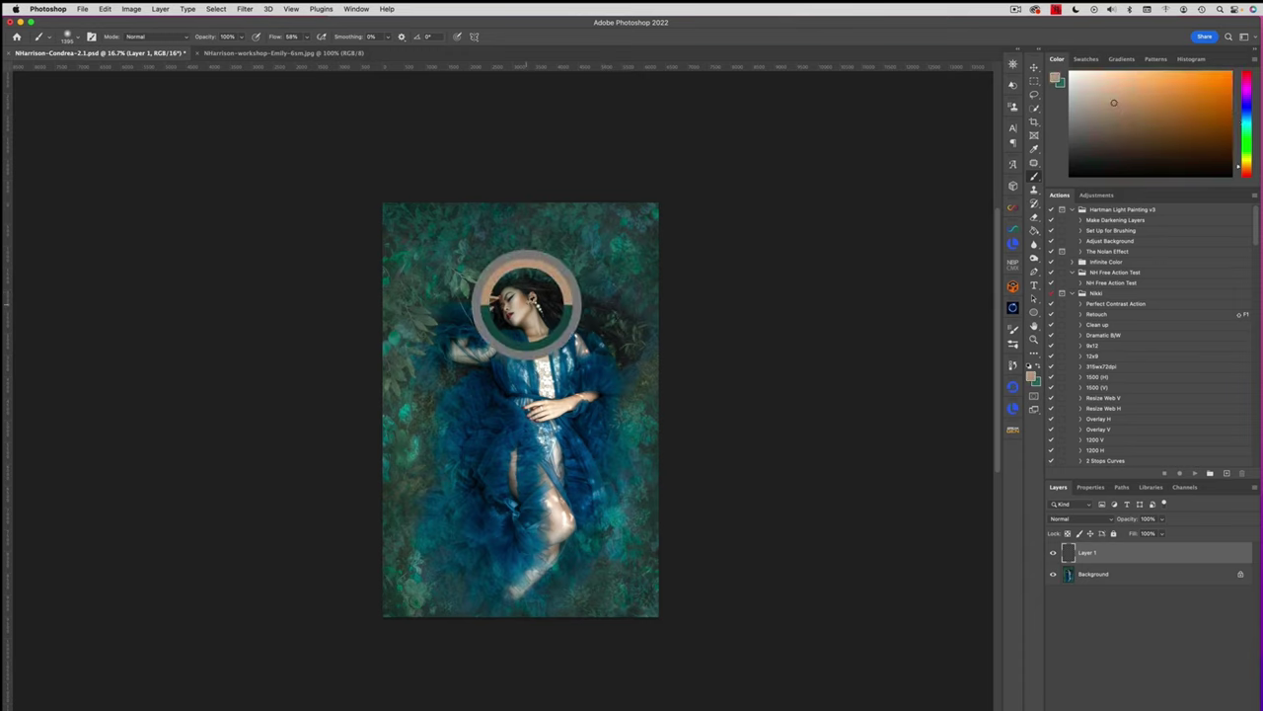
left_click_drag(1131, 87, 1132, 77)
left_click_drag(633, 469, 671, 459, "ctrl+alt")
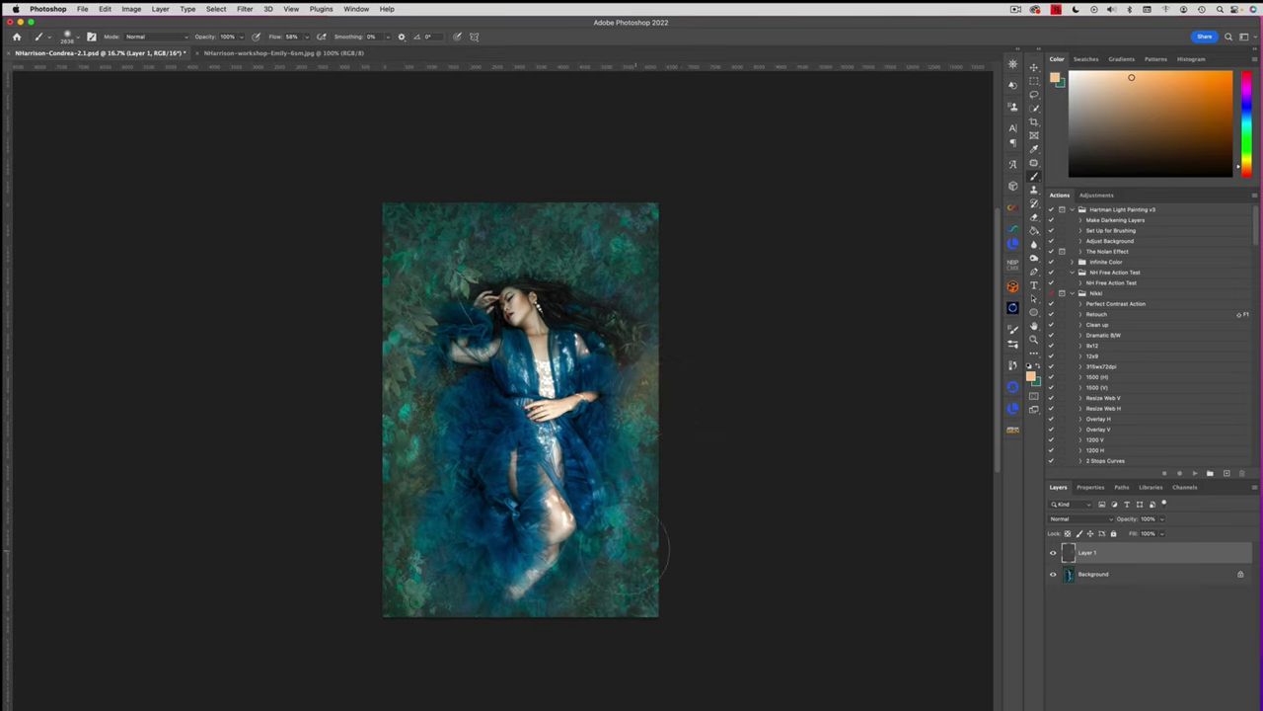
mouse_move(628, 547)
left_mouse_down("ctrl+alt")
mouse_move(657, 553)
mouse_move(653, 522)
left_mouse_up("ctrl+alt")
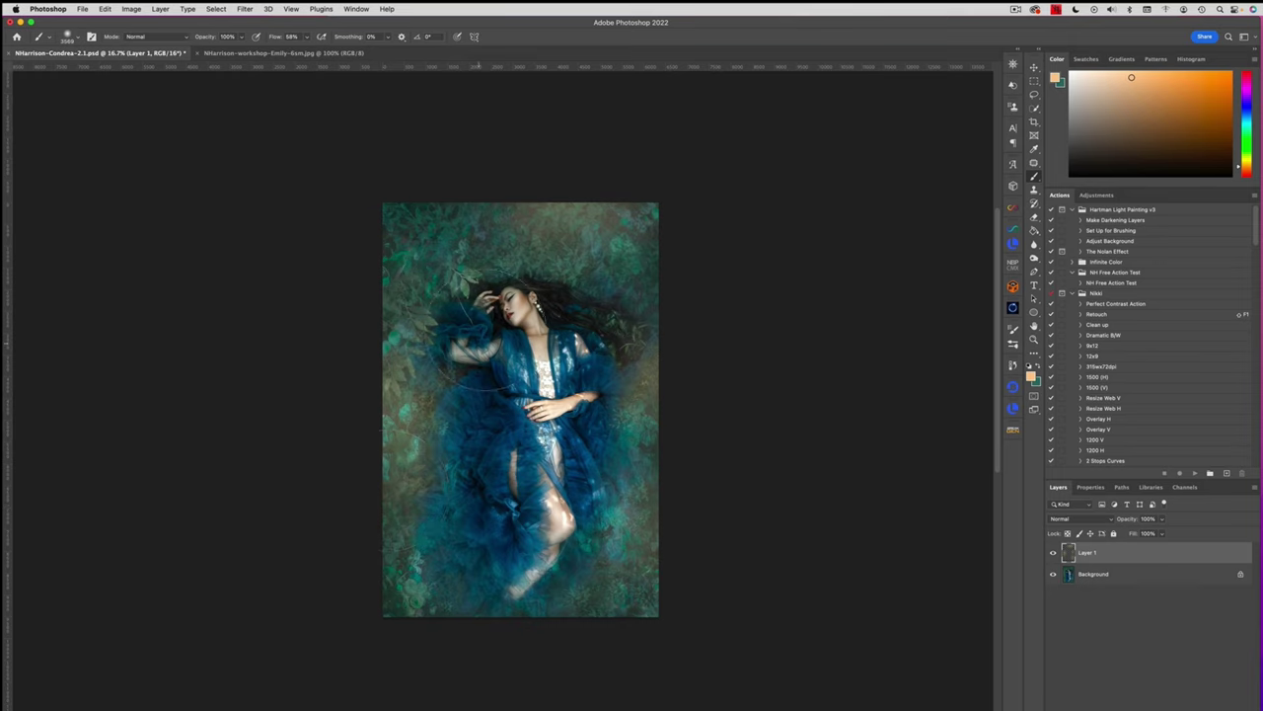
left_click_drag(568, 313, 447, 326)
left_click_drag(520, 310, 510, 312)
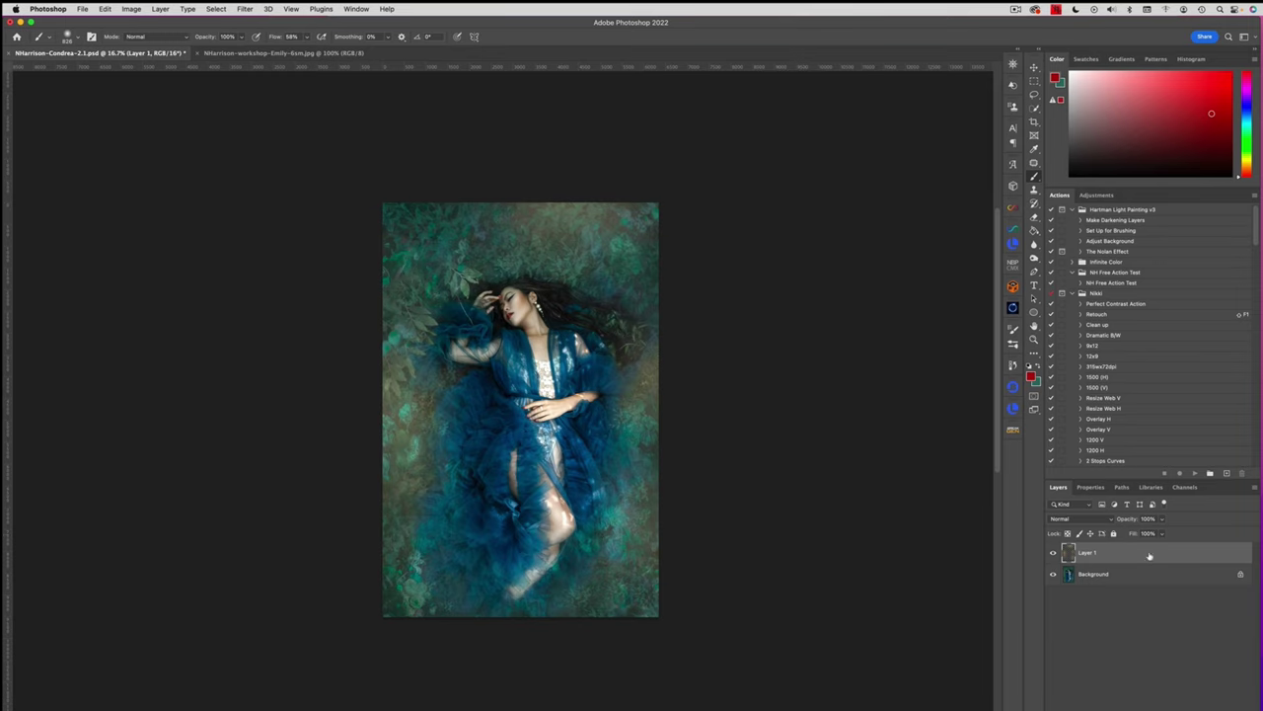
Add another layer and paint soft dark red patches into the background along the image edges and beside the woman
key("alt+shift+super+n")
left_click_drag(586, 555, 644, 554)
left_click_drag(424, 614, 419, 582)
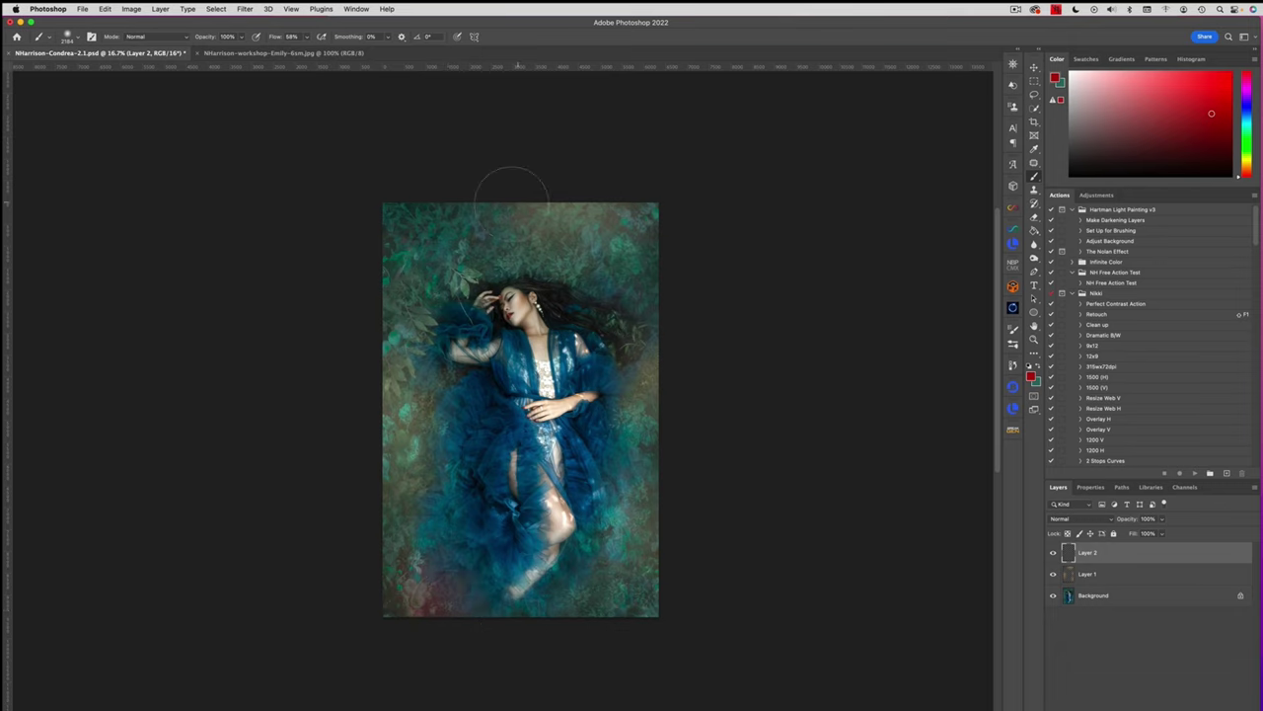
mouse_move(501, 206)
left_mouse_down()
mouse_move(484, 217)
mouse_move(465, 206)
left_mouse_up()
left_click_drag(605, 303, 546, 298)
left_click(606, 305)
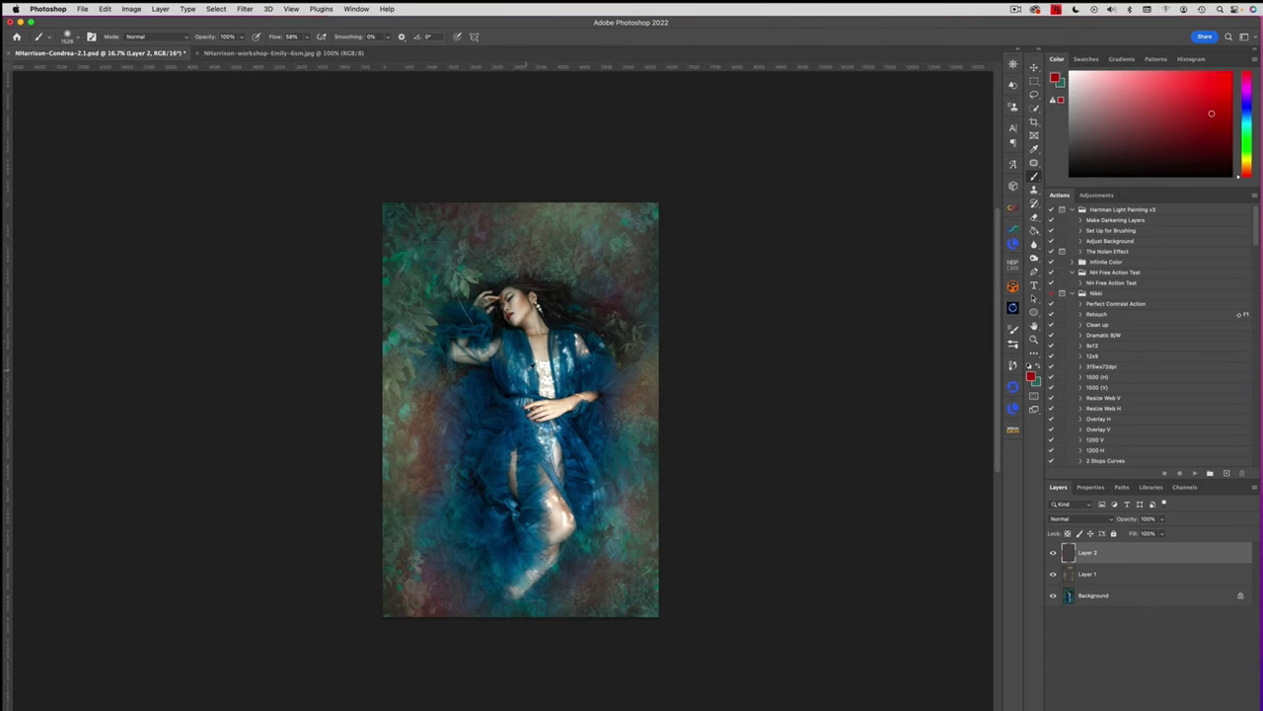
Sample the gown's blue, choose a paler muted blue, and paint it softly over the background and gown edges on the same layer
left_click(520, 367, "alt")
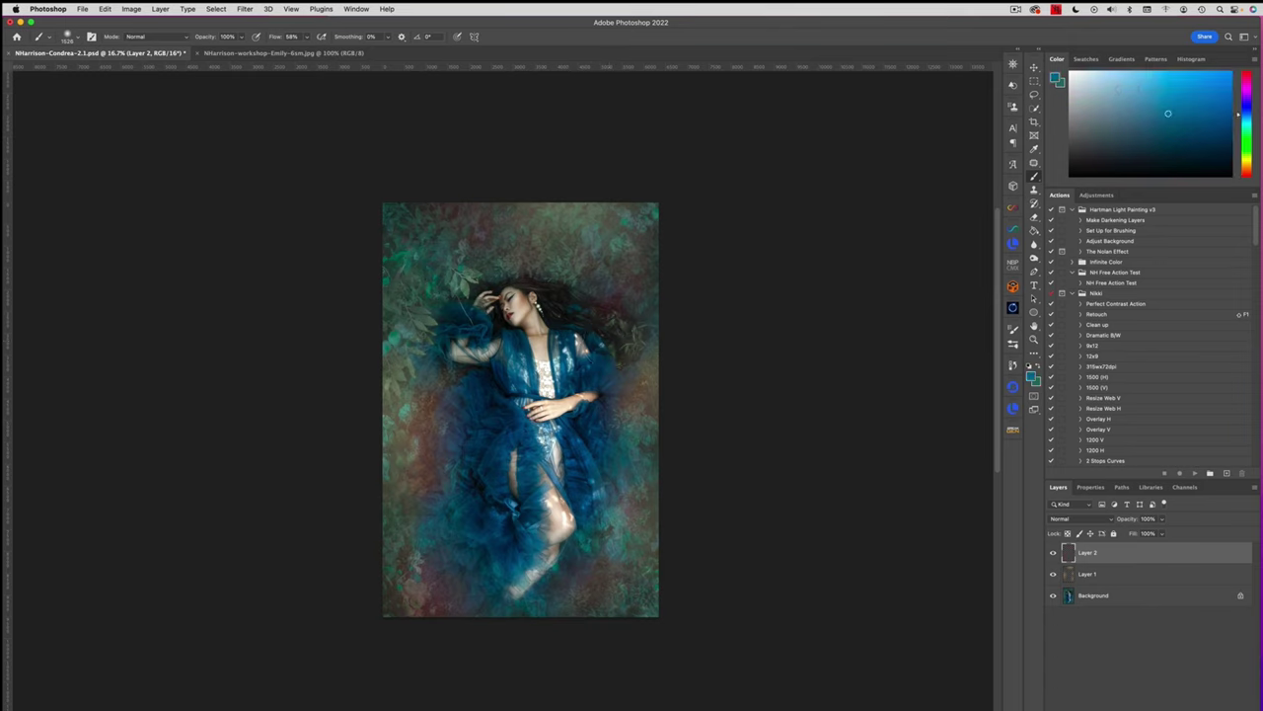
left_click(1133, 103)
left_click_drag(444, 242, 460, 240, "ctrl+alt")
left_click_drag(402, 211, 413, 237)
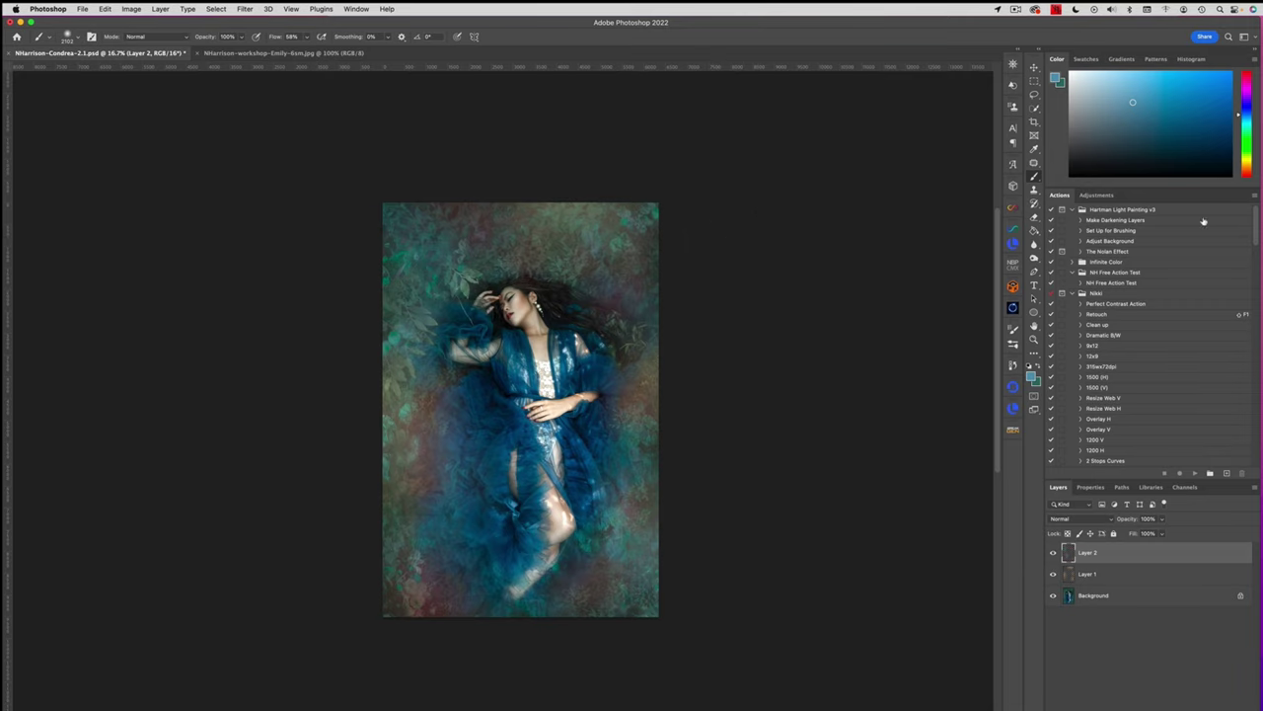
Pick a bright purple, add a new layer, and dab soft purple patches into the background around the woman
mouse_move(1237, 112)
left_mouse_down()
mouse_move(1240, 94)
mouse_move(1153, 80)
left_mouse_up()
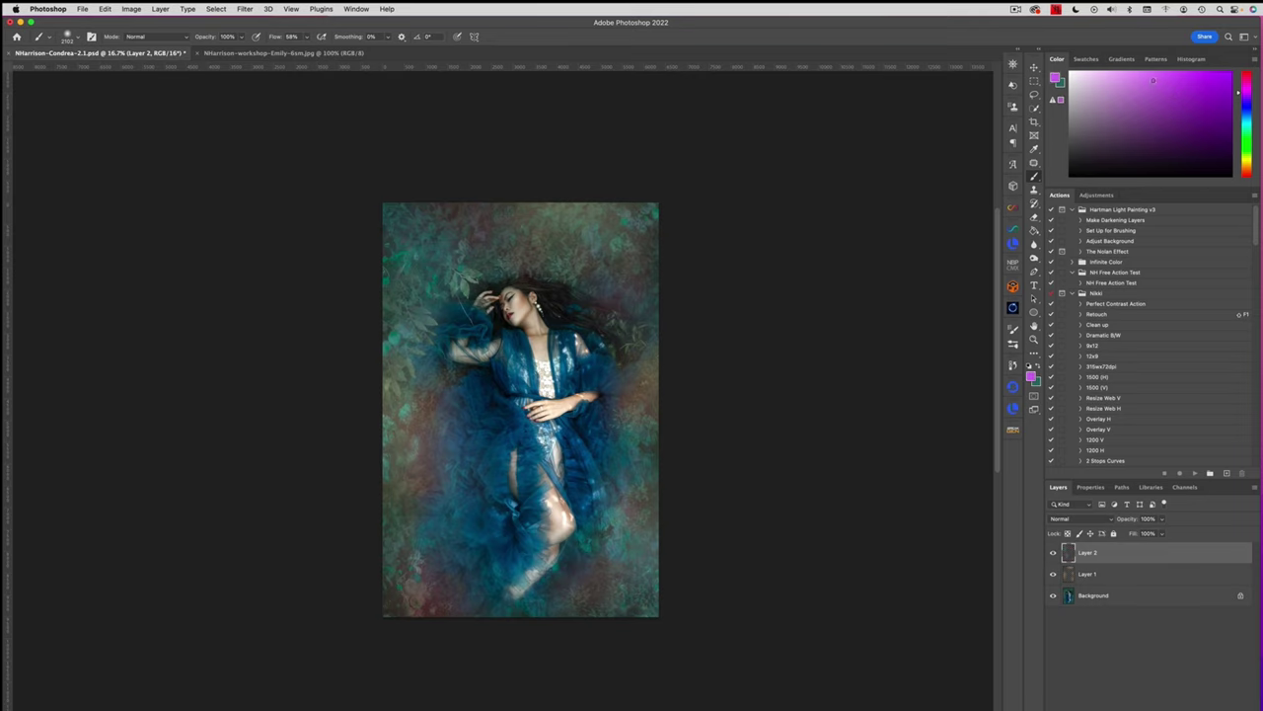
key("super+shift+alt+n")
left_click(613, 283)
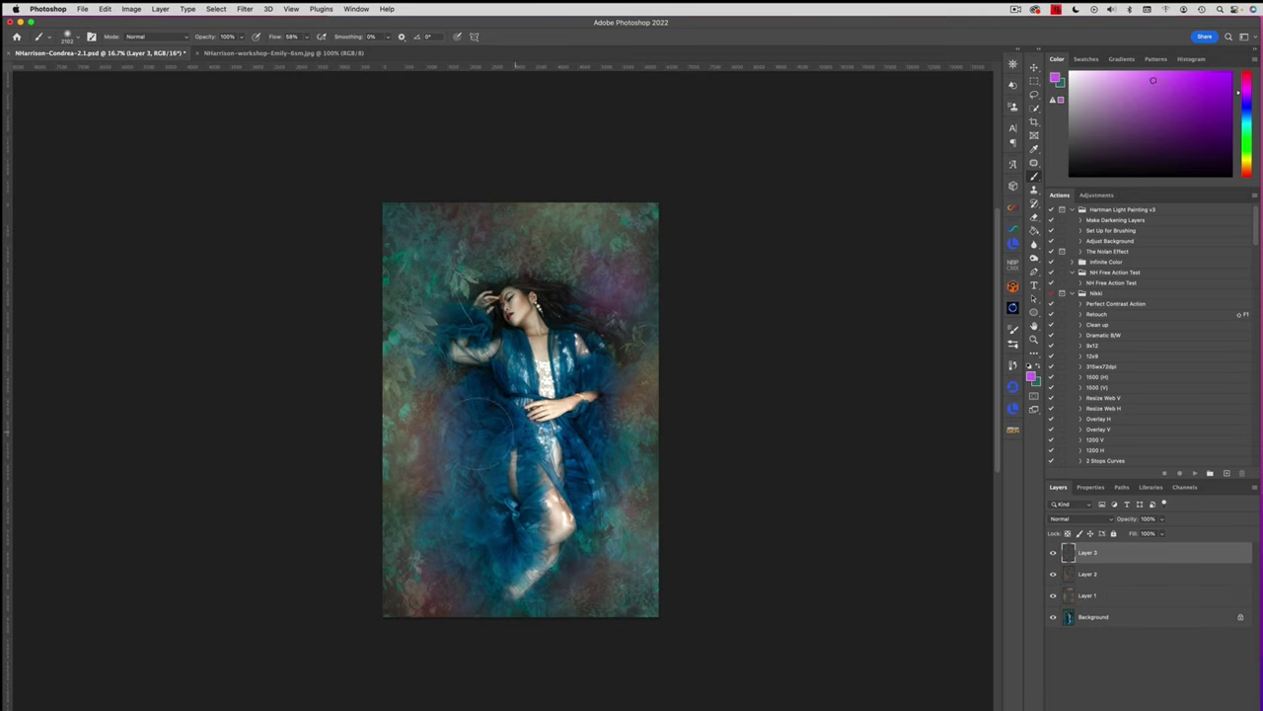
left_click(439, 397)
mouse_move(425, 541)
left_mouse_down()
mouse_move(383, 557)
mouse_move(471, 556)
left_mouse_up()
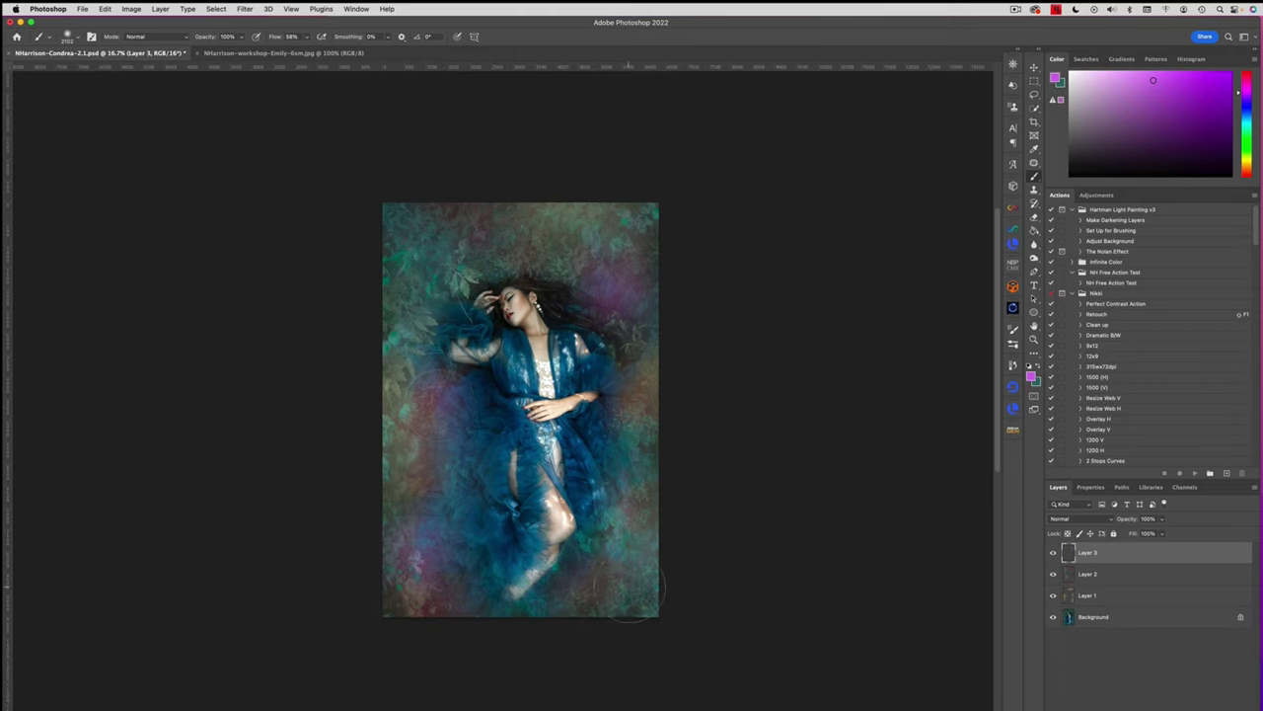
mouse_move(609, 562)
left_mouse_down("ctrl+alt")
mouse_move(634, 561)
mouse_move(622, 562)
left_mouse_up("ctrl+alt")
left_click(449, 236)
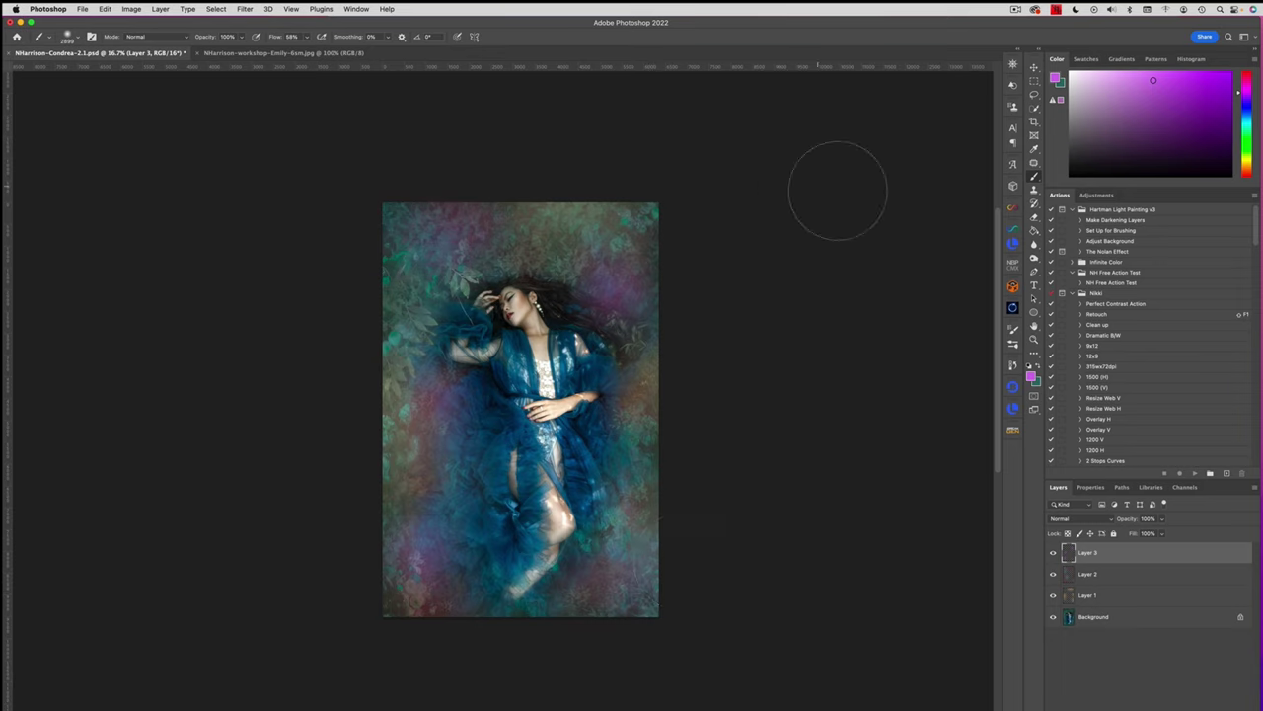
Lower the purple layer's opacity, set Layer 2 to 71% and Layer 1 to 75%, and merge all visible layers
left_click(1161, 519)
left_click(1136, 573)
left_click(1162, 520)
left_click_drag(1162, 532, 1148, 535)
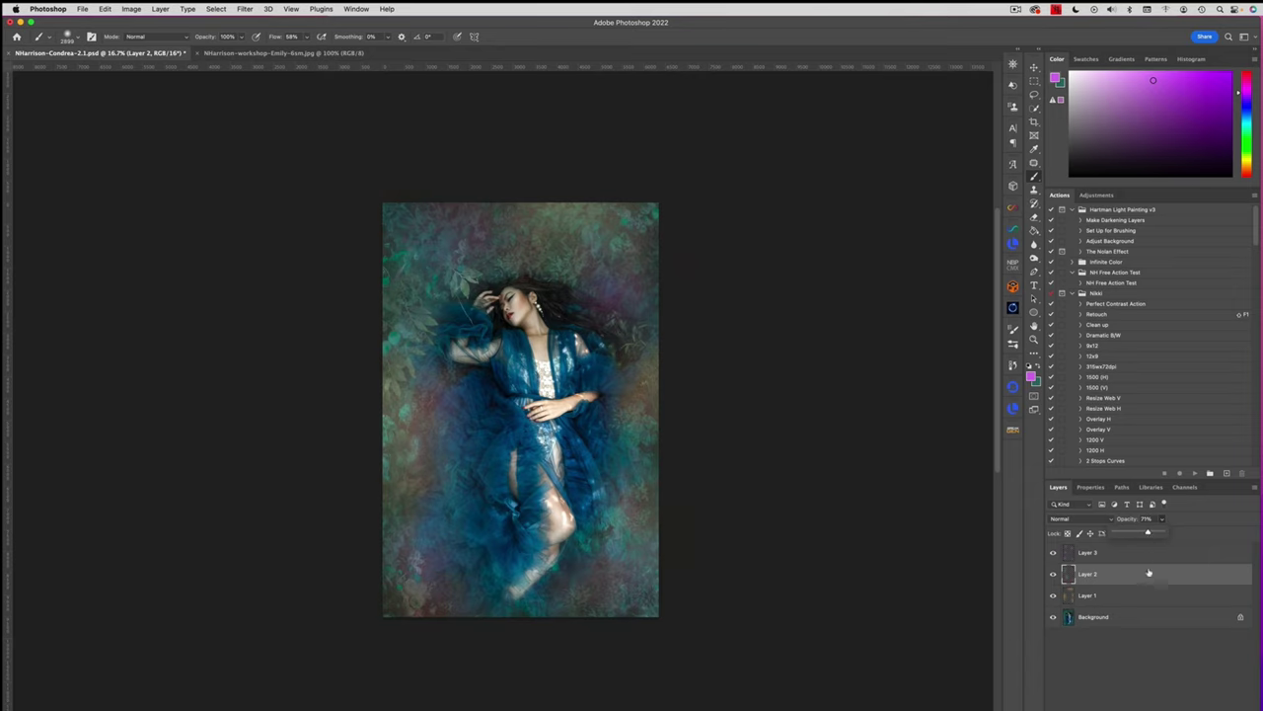
left_click(1131, 597)
left_click(1161, 520)
left_click_drag(1150, 534, 1153, 534)
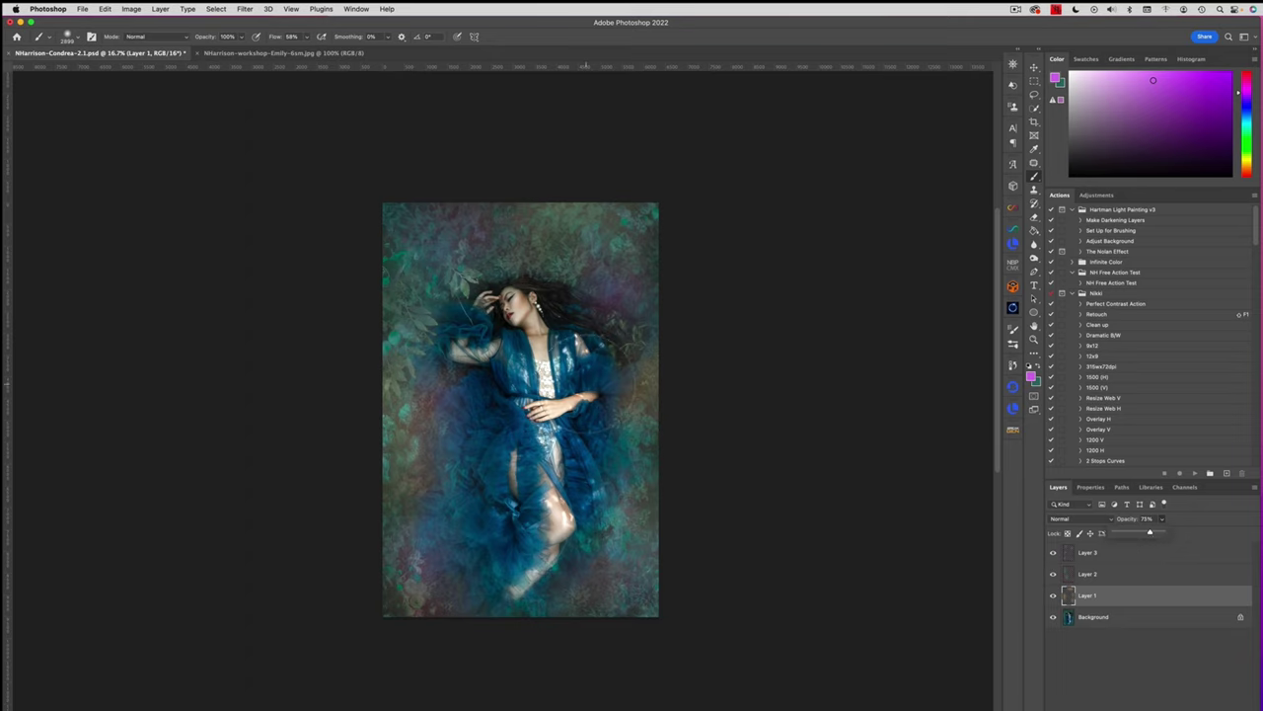
left_click(160, 9)
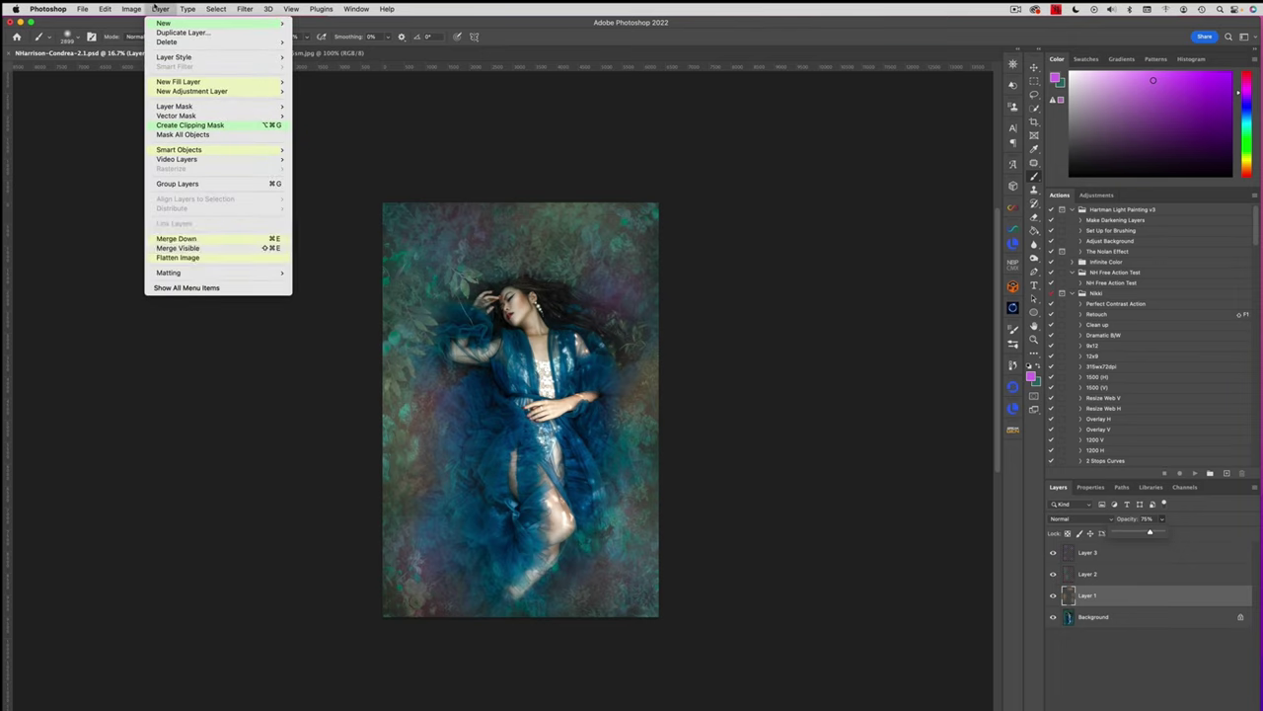
left_click(188, 249)
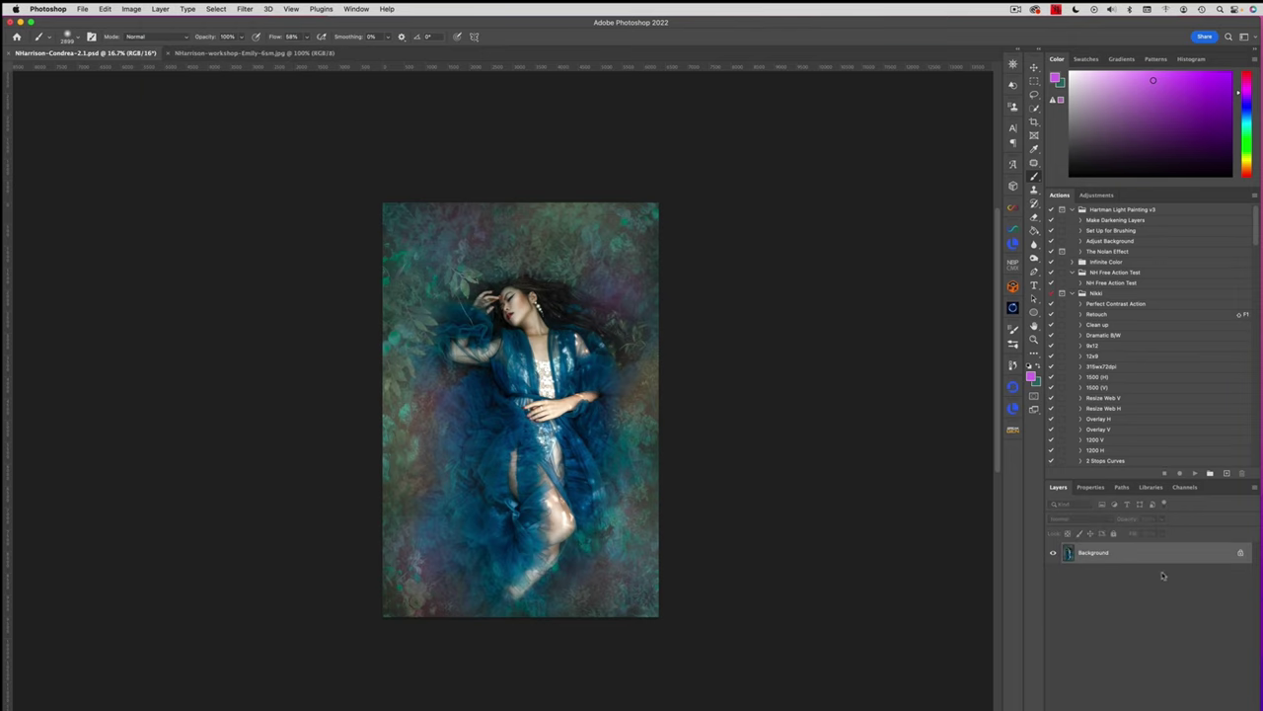
Duplicate the background layer and open the copy in the Exposure X7 filter
key("super+j")
left_click(245, 9)
mouse_move(296, 191)
left_click(425, 193)
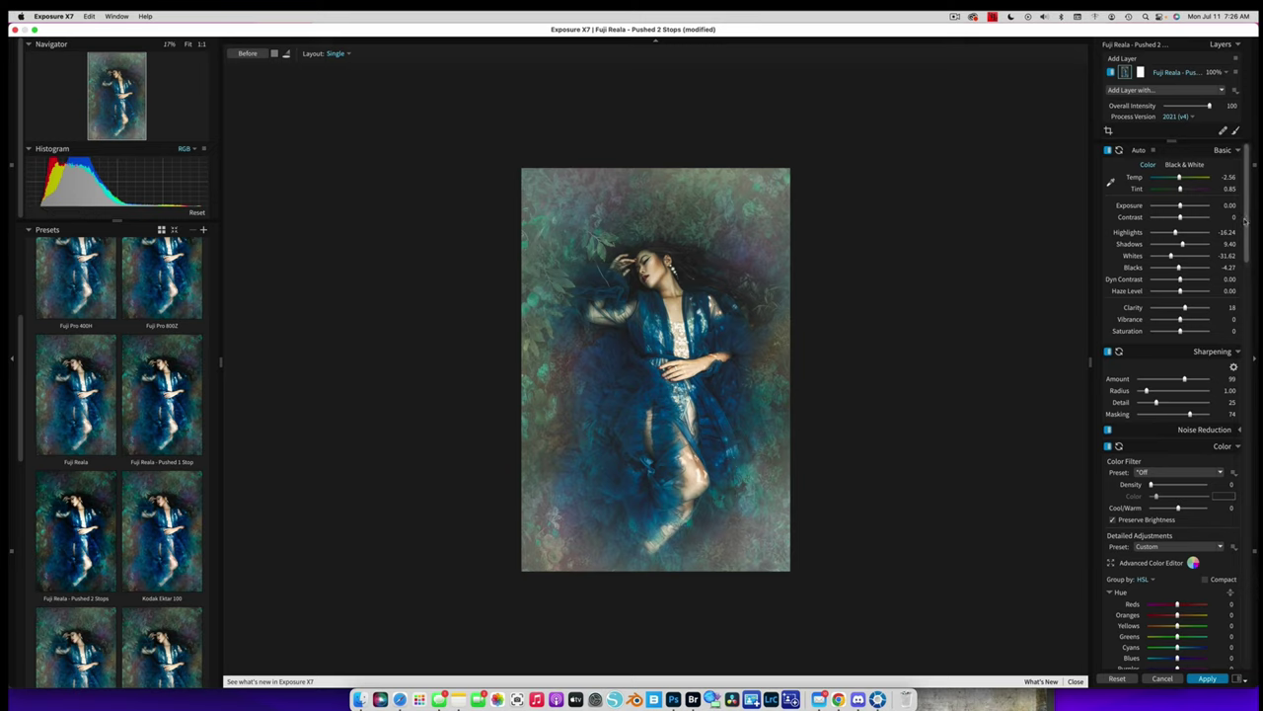
Set the split toning colour to cyan with strength 22, review the focus and grain settings, and apply the film effect
mouse_move(1248, 221)
left_mouse_down()
mouse_move(1247, 234)
mouse_move(1248, 219)
left_mouse_up()
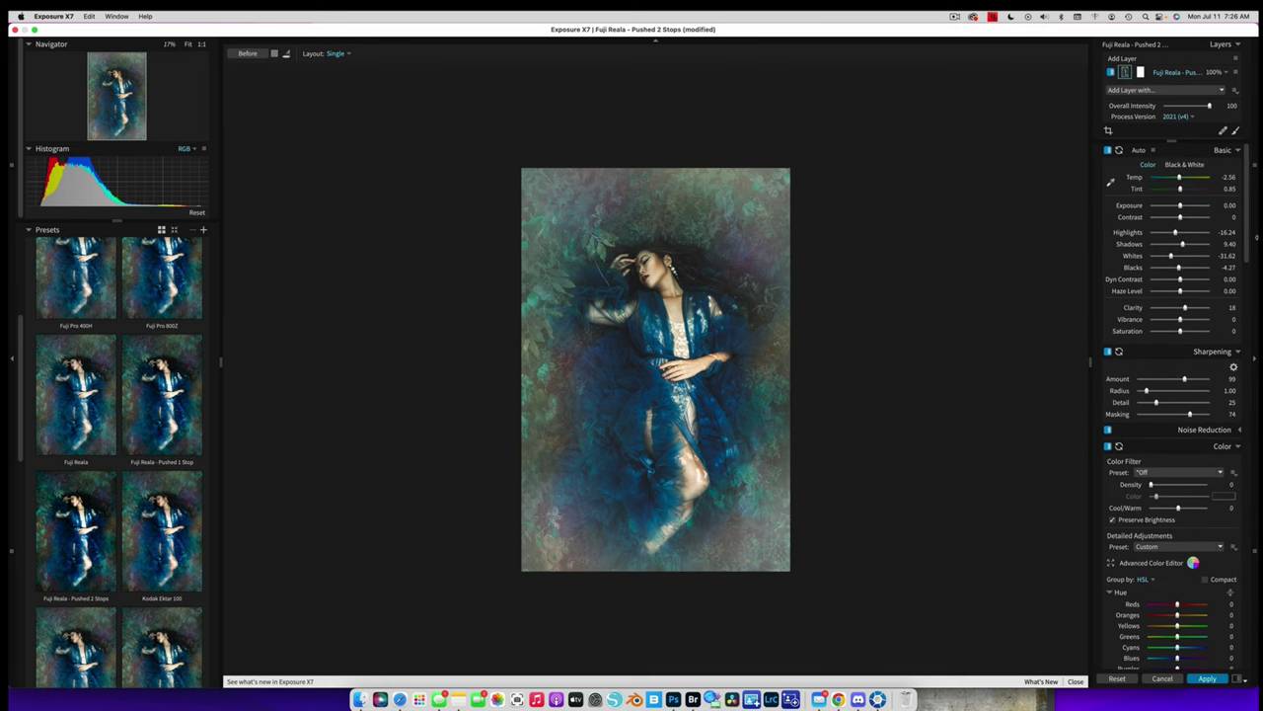
left_click_drag(1250, 248, 1257, 452)
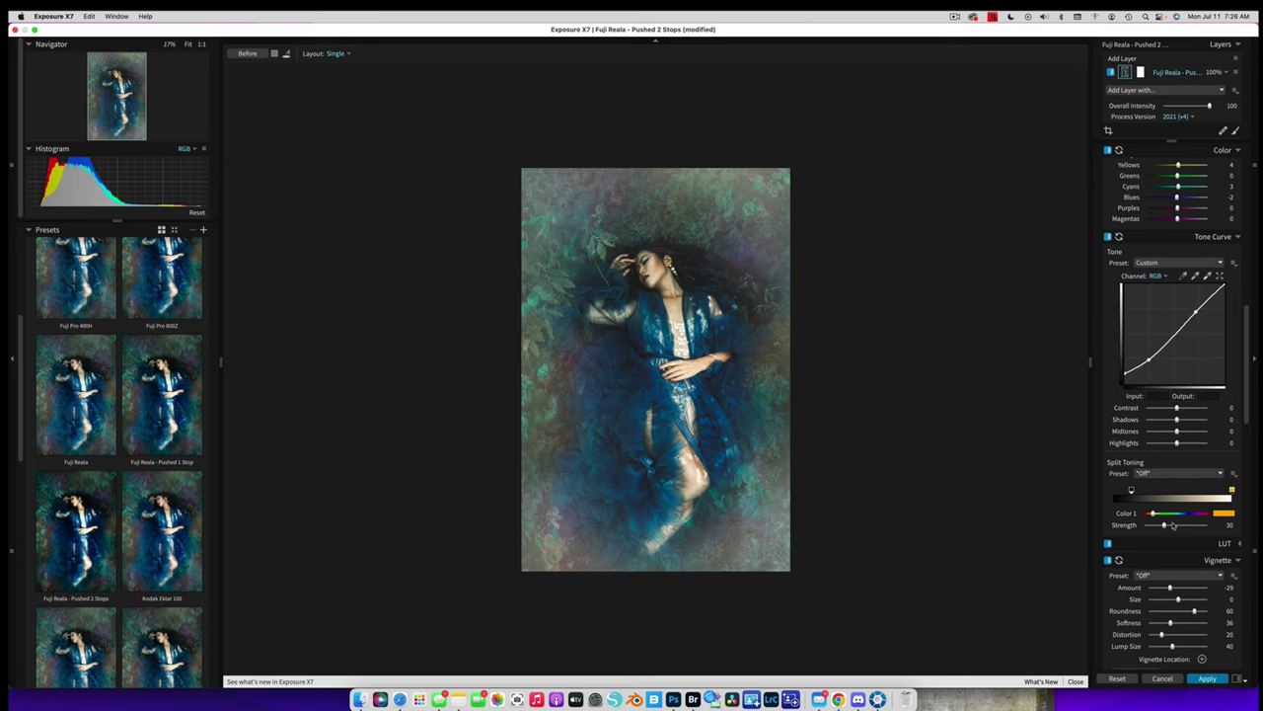
left_click_drag(1166, 521, 1179, 516)
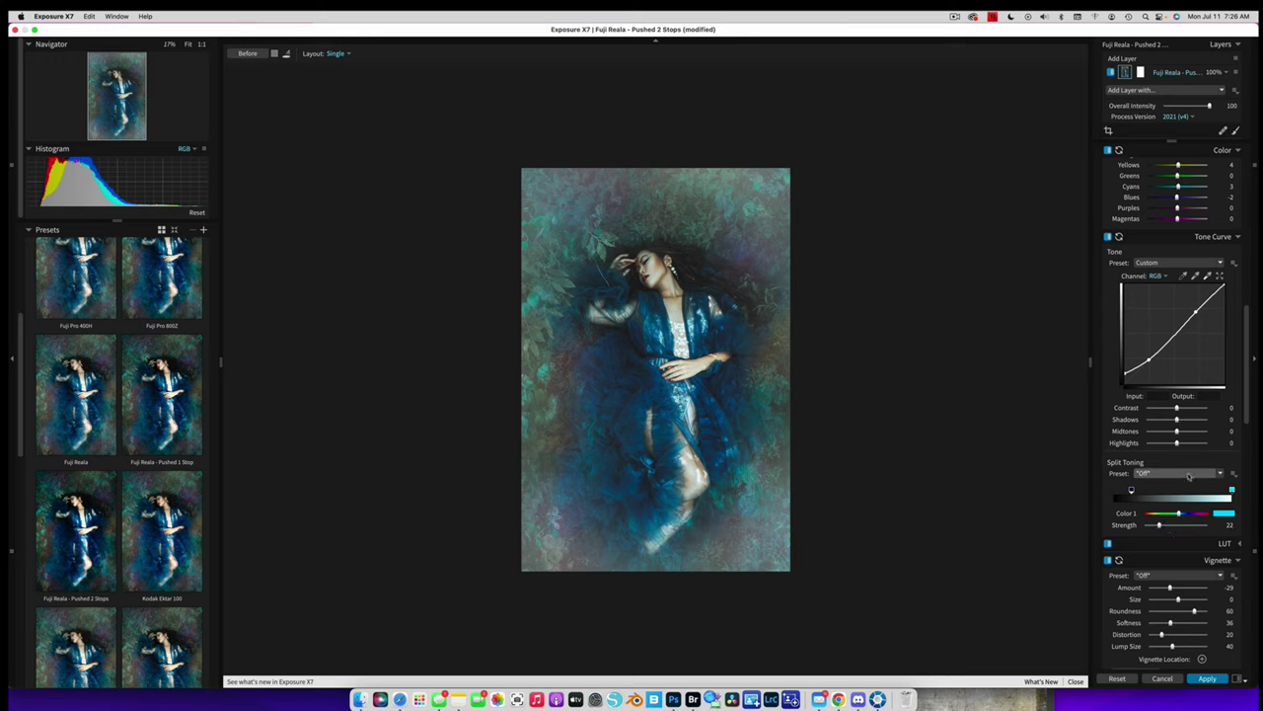
scroll(1248, 368, "down", 1)
scroll(1248, 370, "down", 10)
scroll(1249, 371, "down", 4)
scroll(1257, 569, "down", 1)
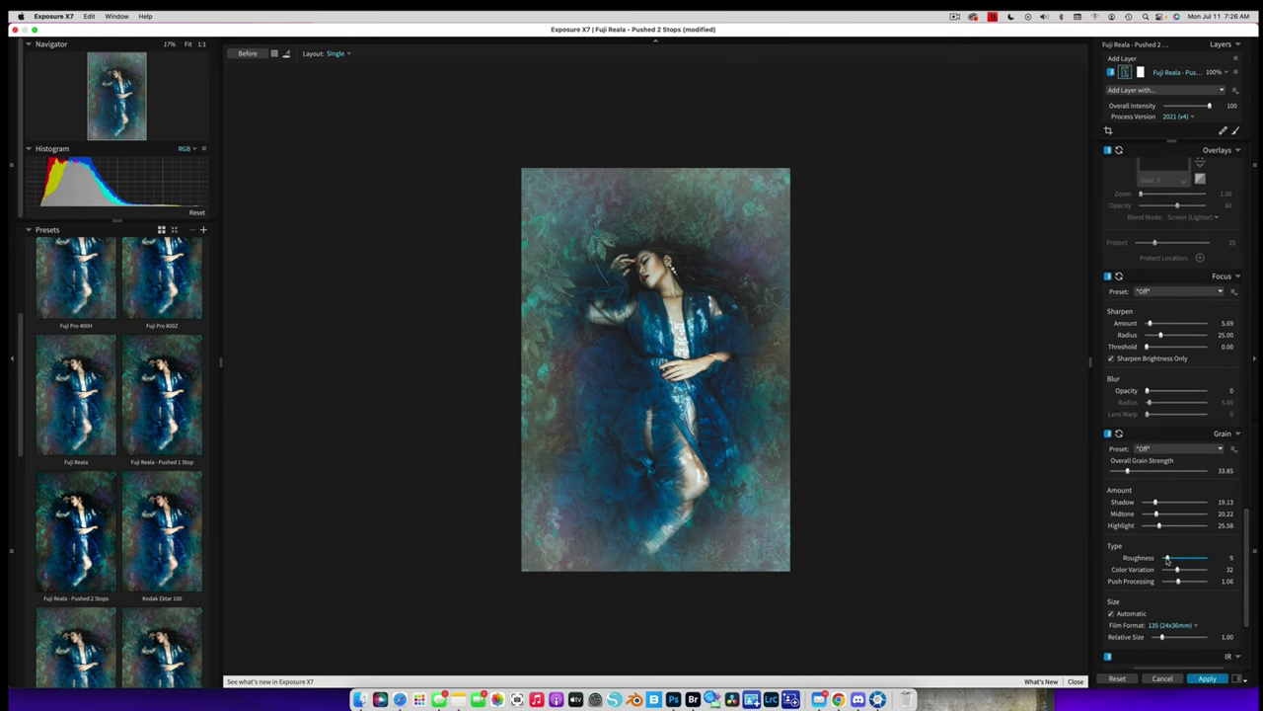
left_click(1207, 679)
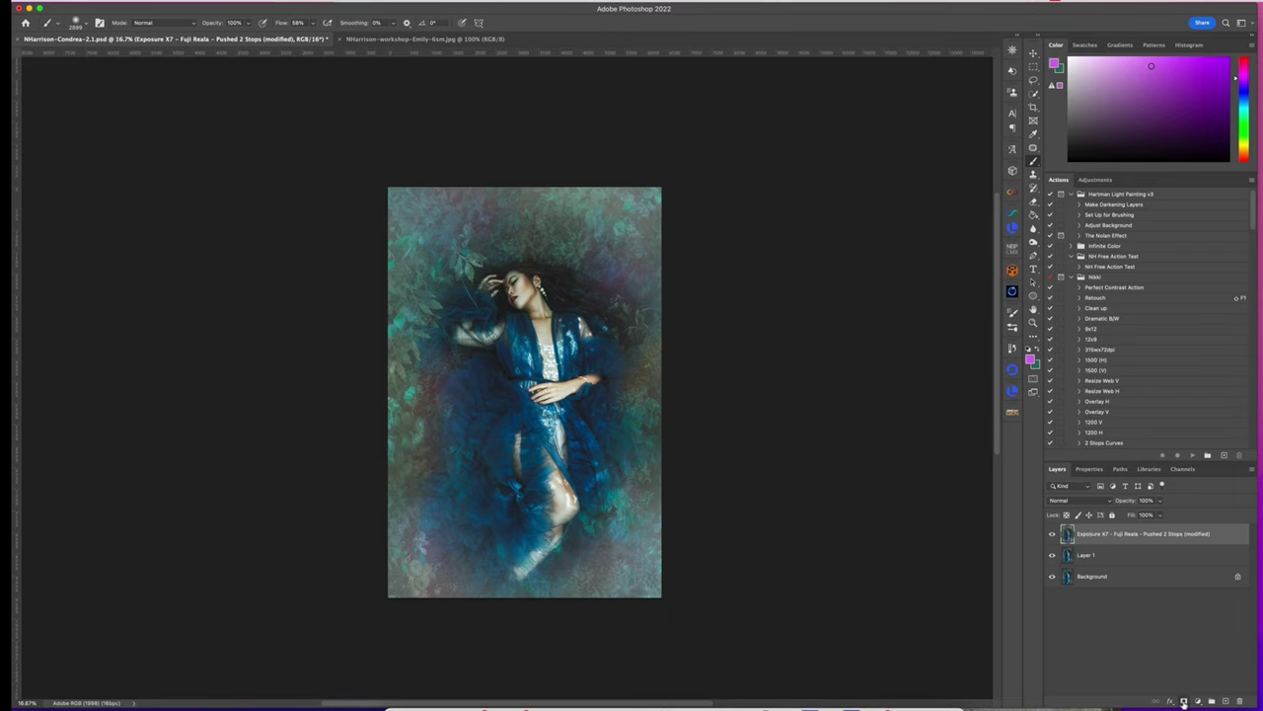
Mask the Exposure X7 effect off the woman and her gown with black paint, and flatten and save the image
left_click(1184, 701)
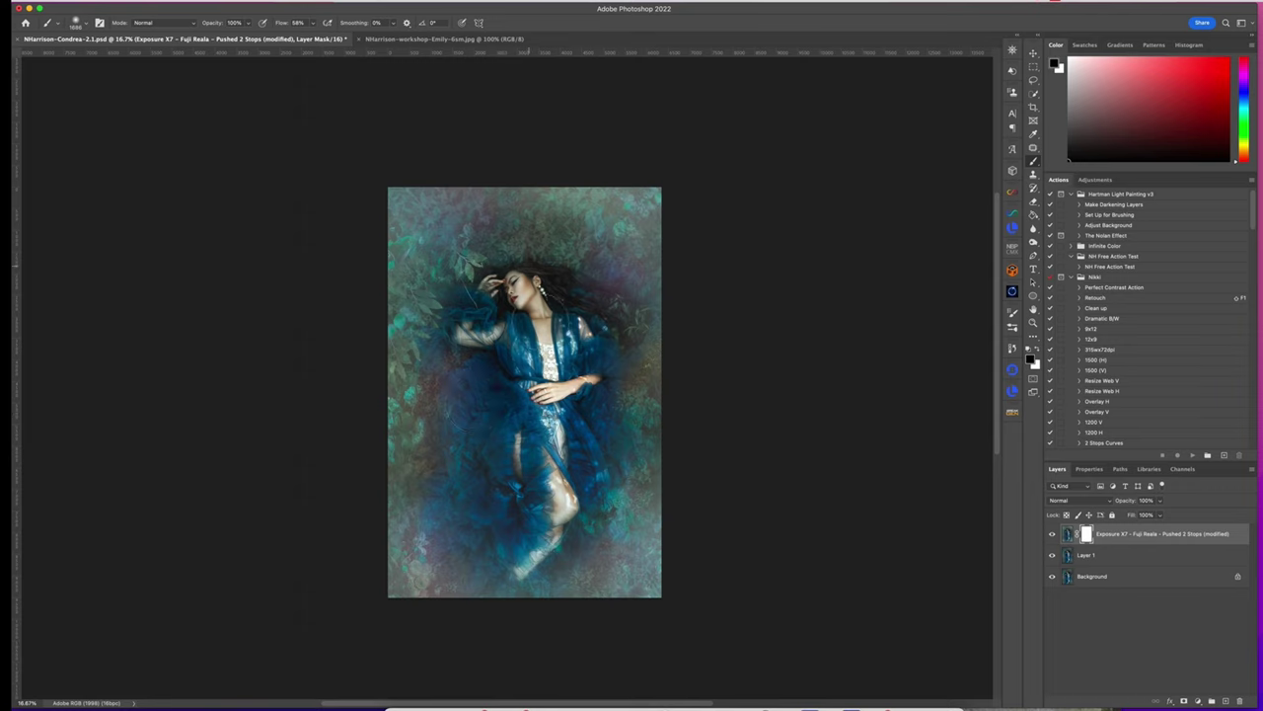
mouse_move(542, 421)
left_mouse_down()
mouse_move(543, 311)
mouse_move(543, 341)
left_mouse_up()
left_click(1090, 469)
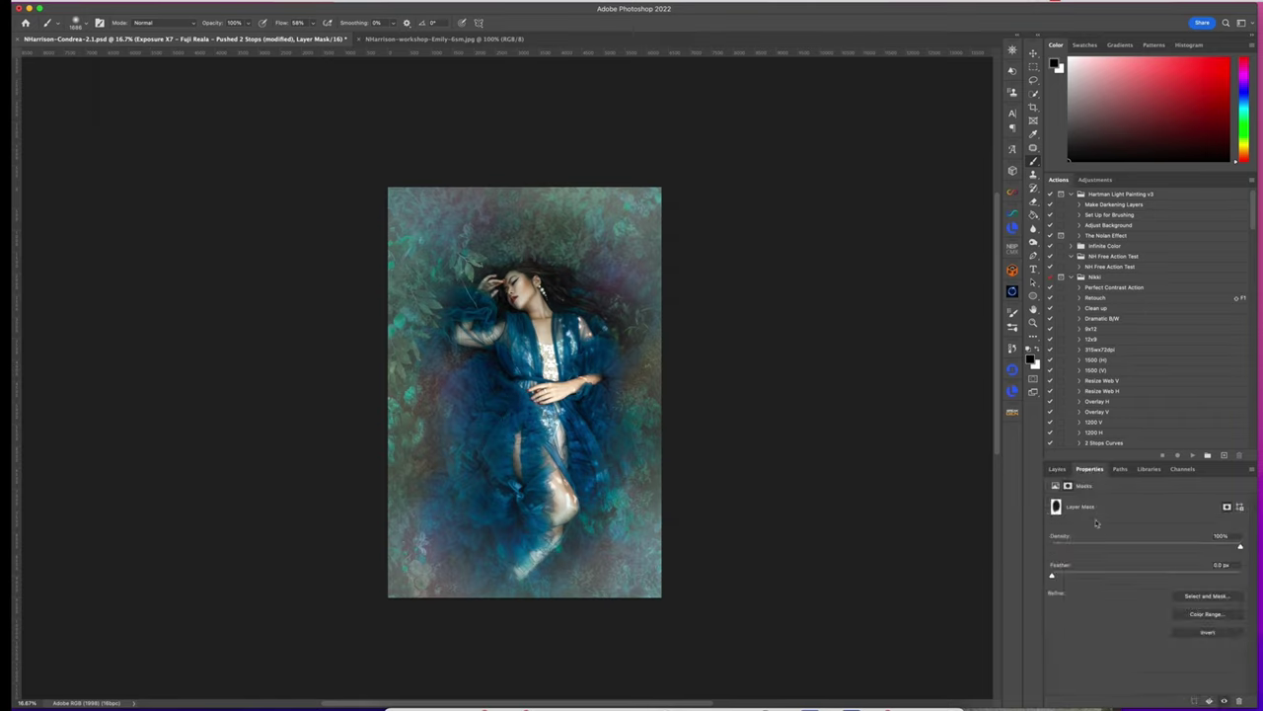
left_click(1059, 469)
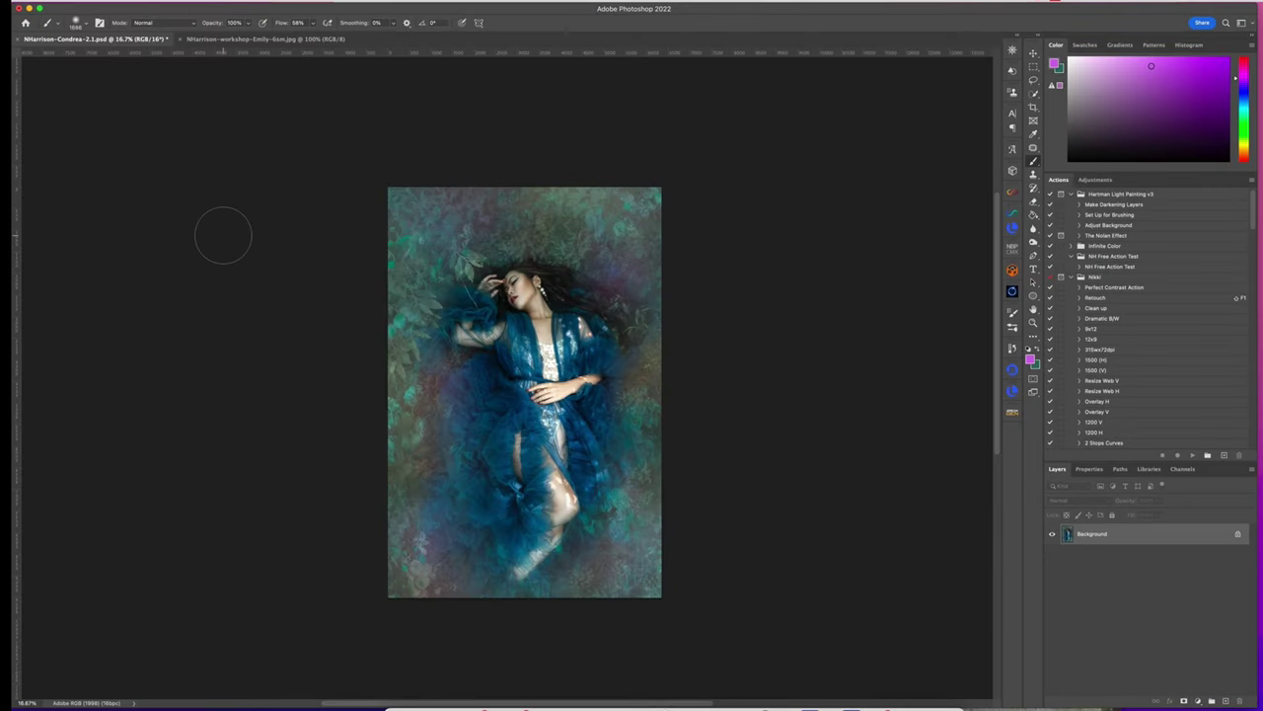
key("super+s")
Duplicate the flattened background layer and reopen Exposure X7 on the copy
key("super+j")
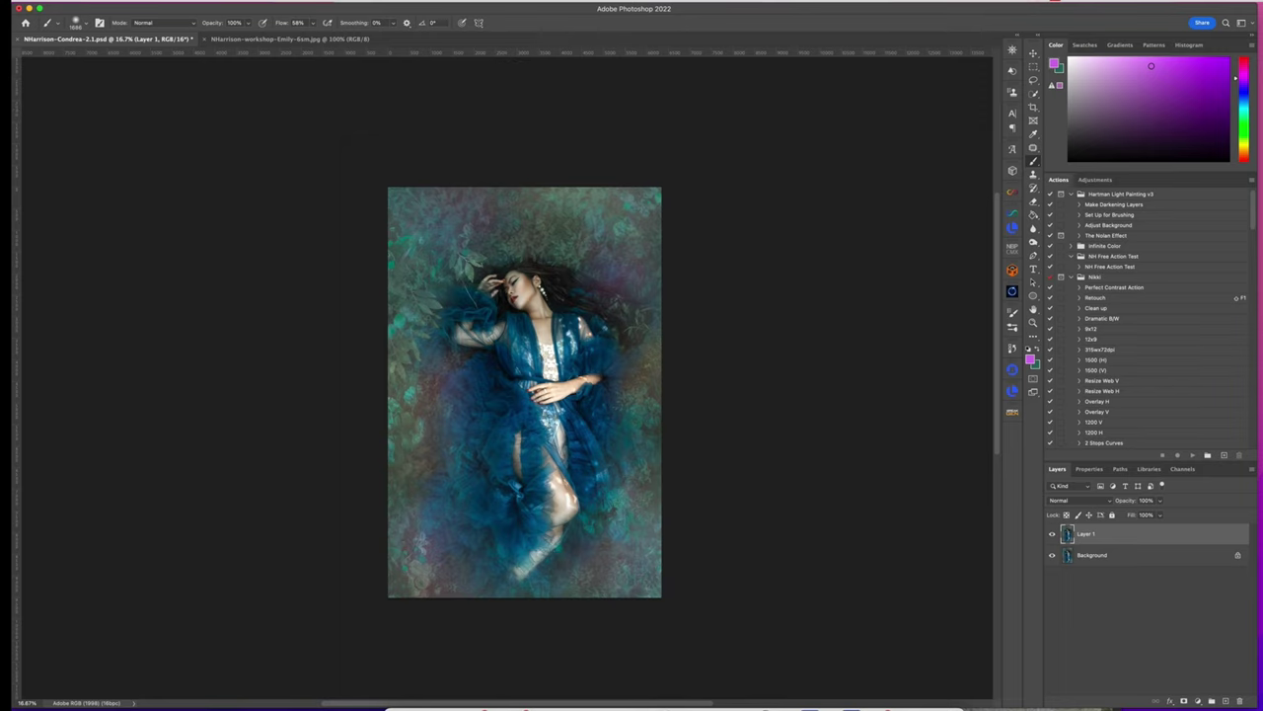
left_click(251, 8)
mouse_move(296, 176)
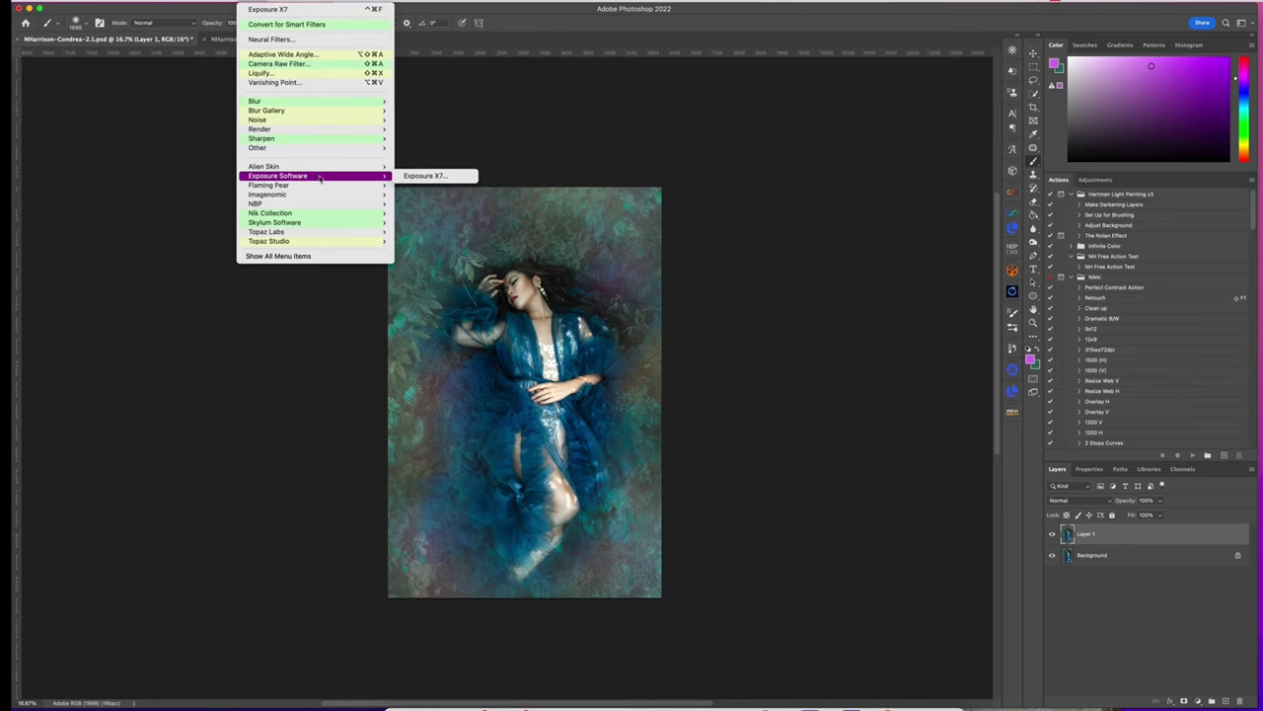
left_click(421, 177)
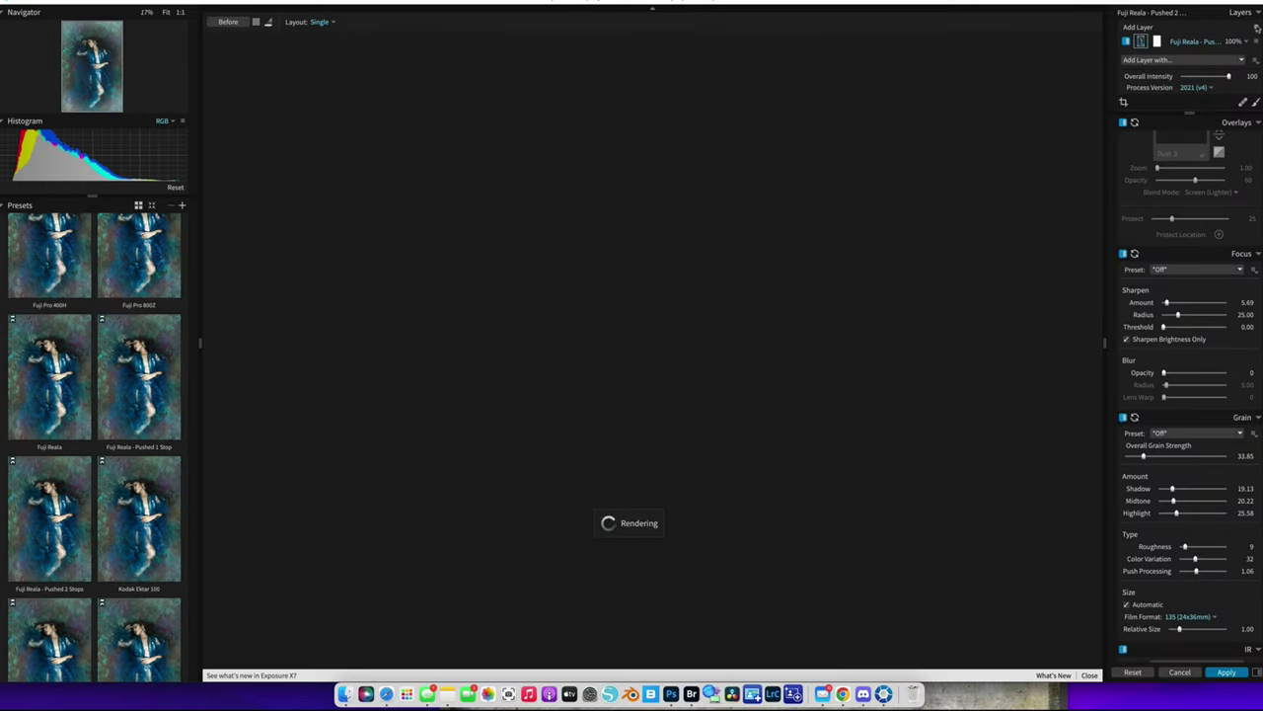
Reset the Fuji Reala effect layer and apply the Fuji Pro 160C preset from Color Films - Print
left_click(1256, 41)
mouse_move(1216, 54)
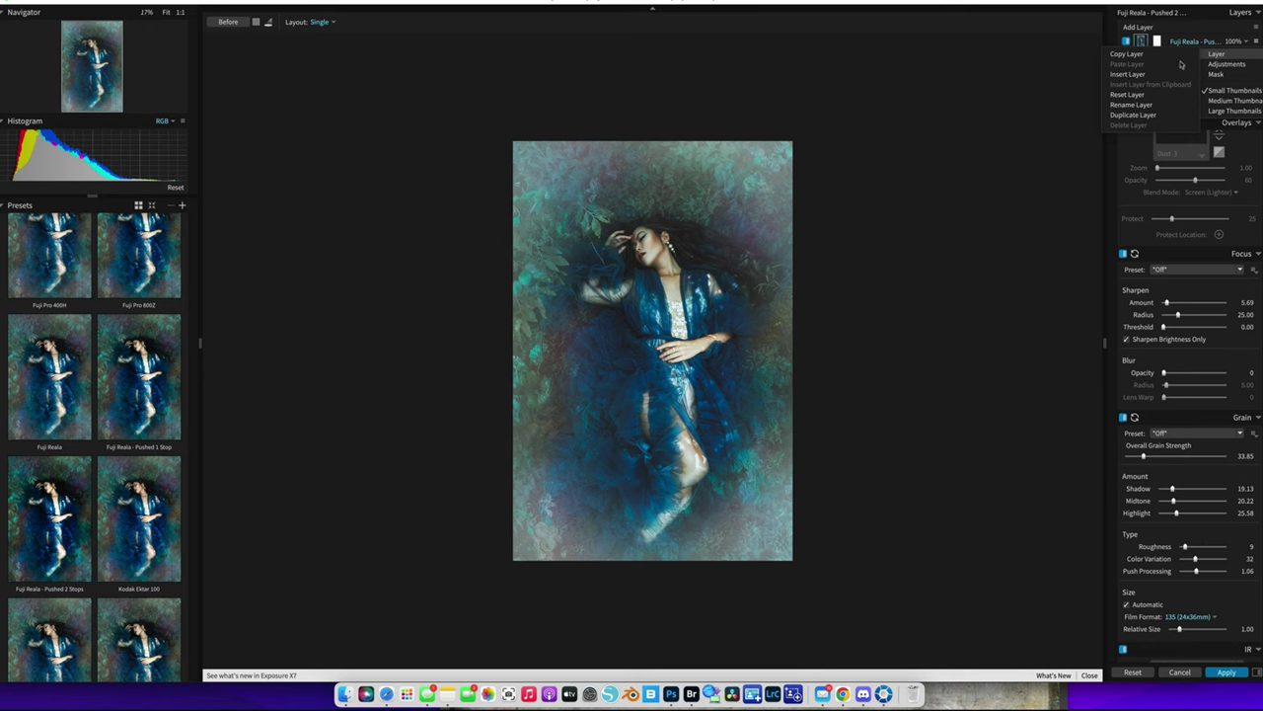
left_click(1131, 94)
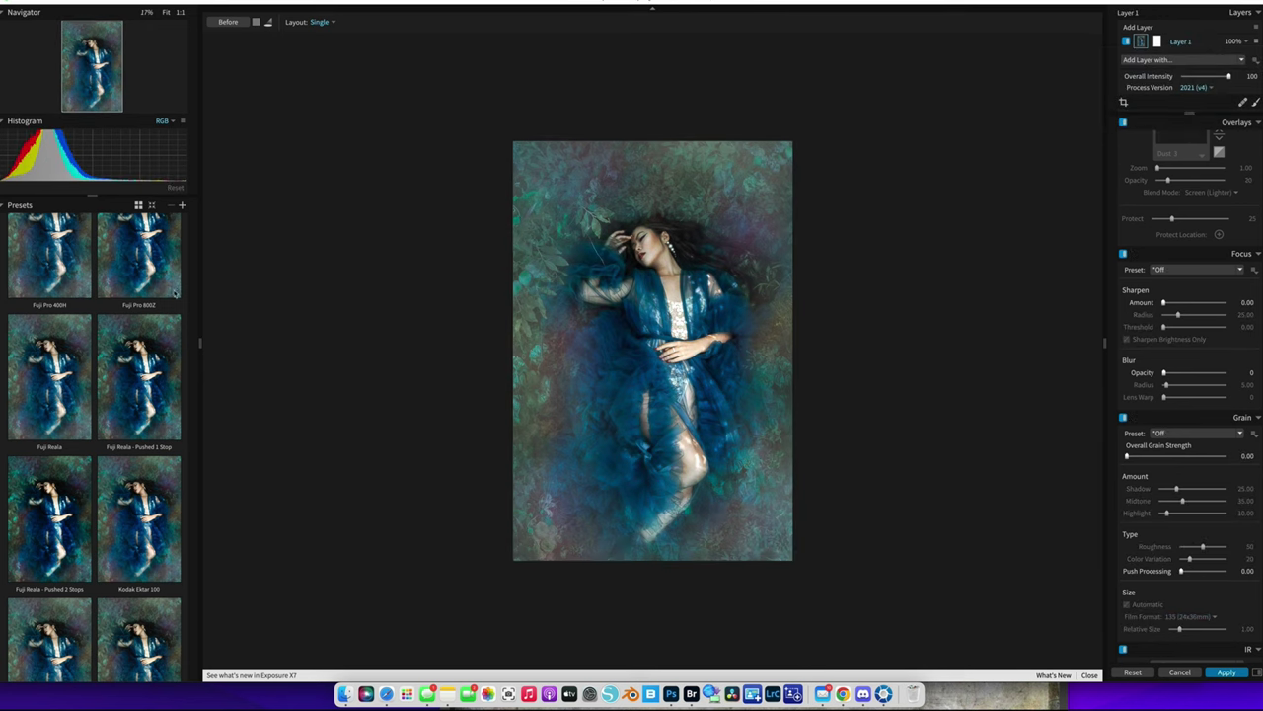
scroll(87, 320, "up", 5)
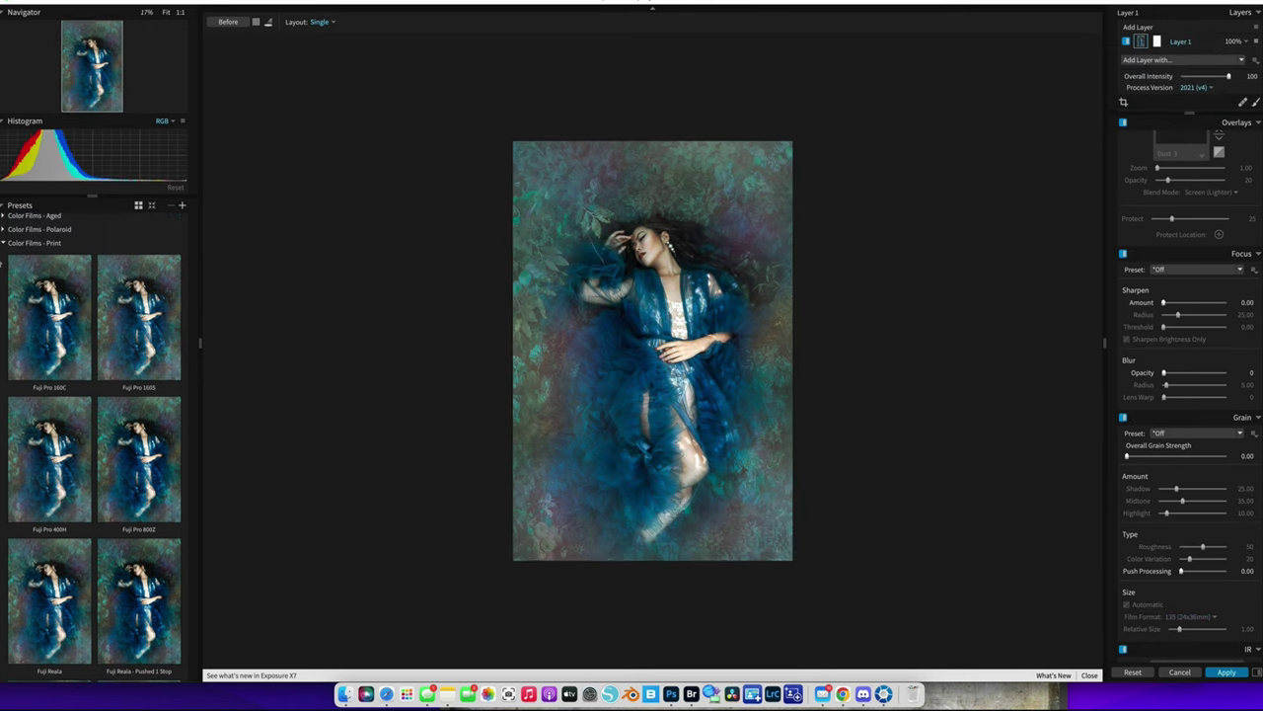
left_click(63, 318)
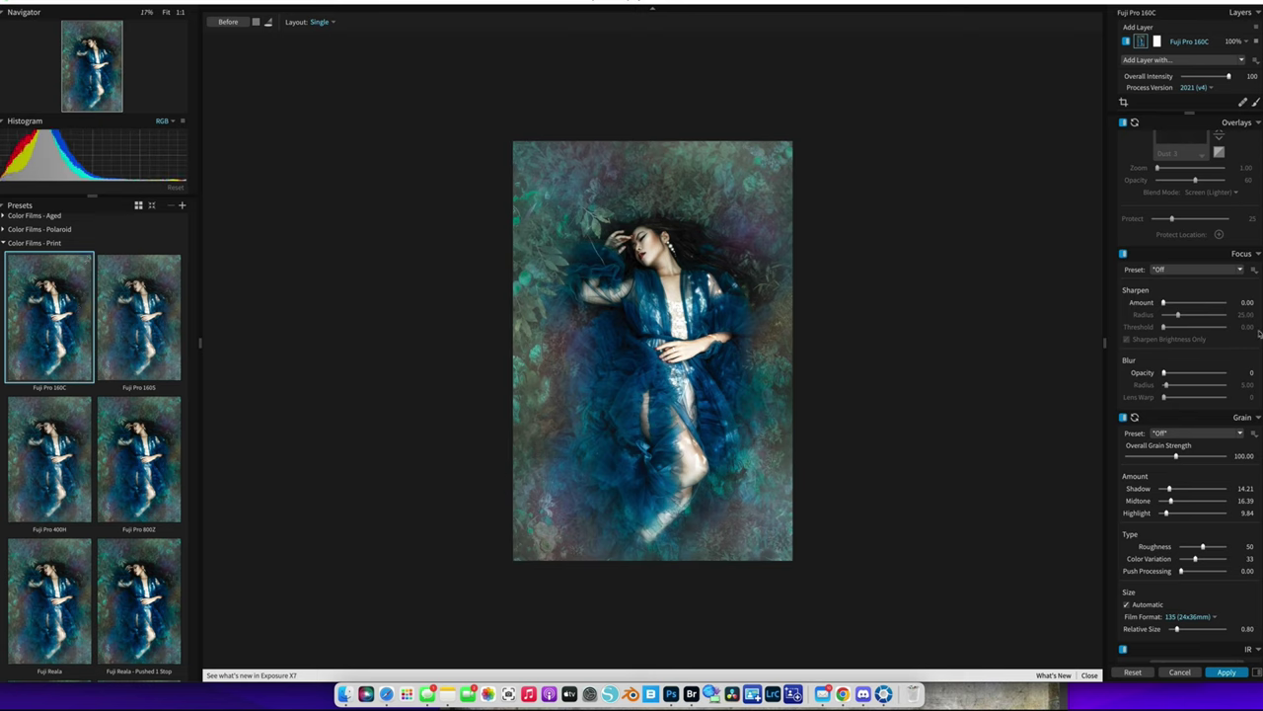
Lower the overall grain strength to below about 36, and set roughness to 16 and push processing to 0.92
left_click_drag(1177, 456, 1145, 456)
left_click_drag(1201, 547, 1196, 572)
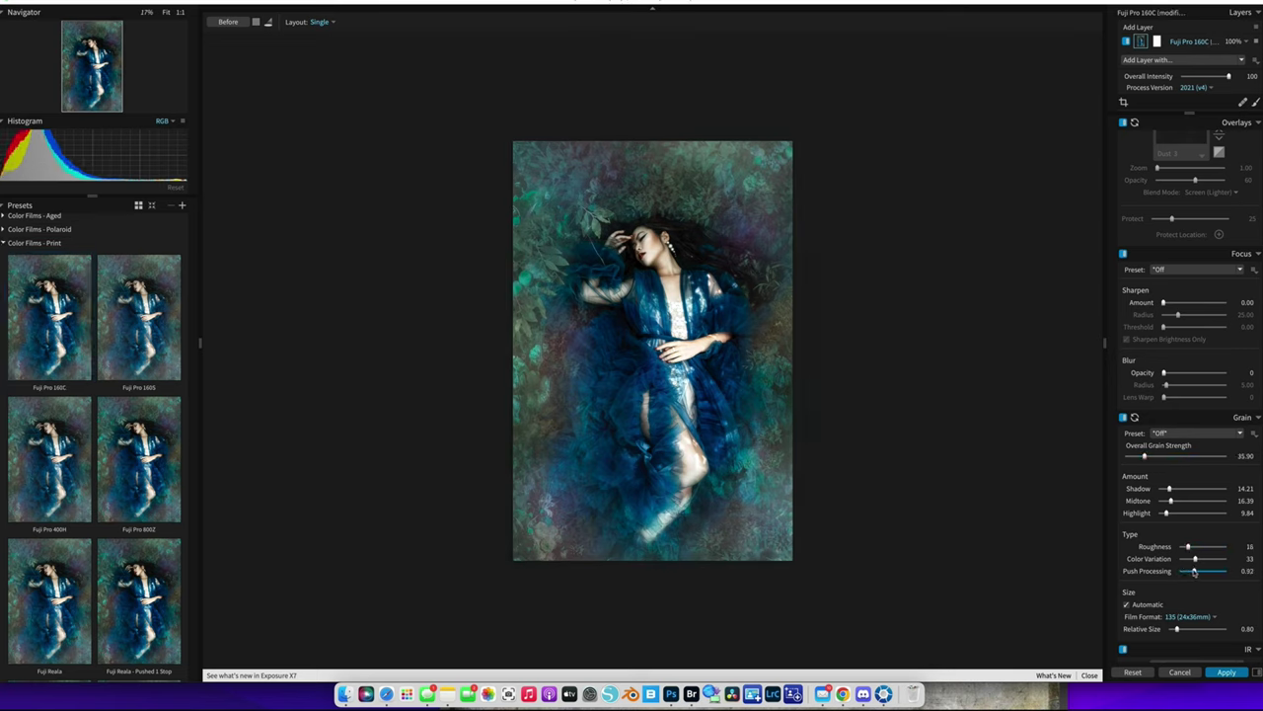
left_click_drag(1143, 457, 1140, 457)
Adjust the tone curve's shadow point and lower its upper point to about input 68.57, output 70.48
scroll(1184, 375, "down", 15)
mouse_move(1160, 369)
left_mouse_down()
mouse_move(1173, 354)
mouse_move(1161, 381)
mouse_move(1140, 380)
left_mouse_up()
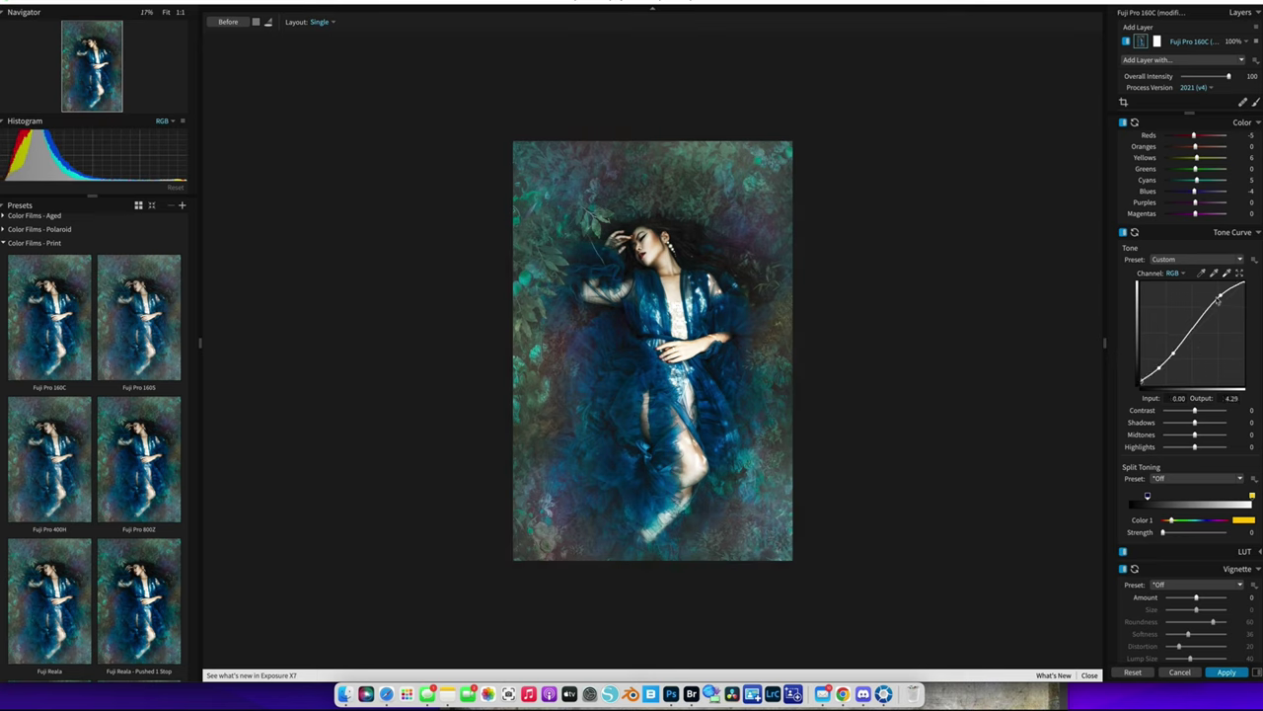
left_click_drag(1218, 295, 1211, 311)
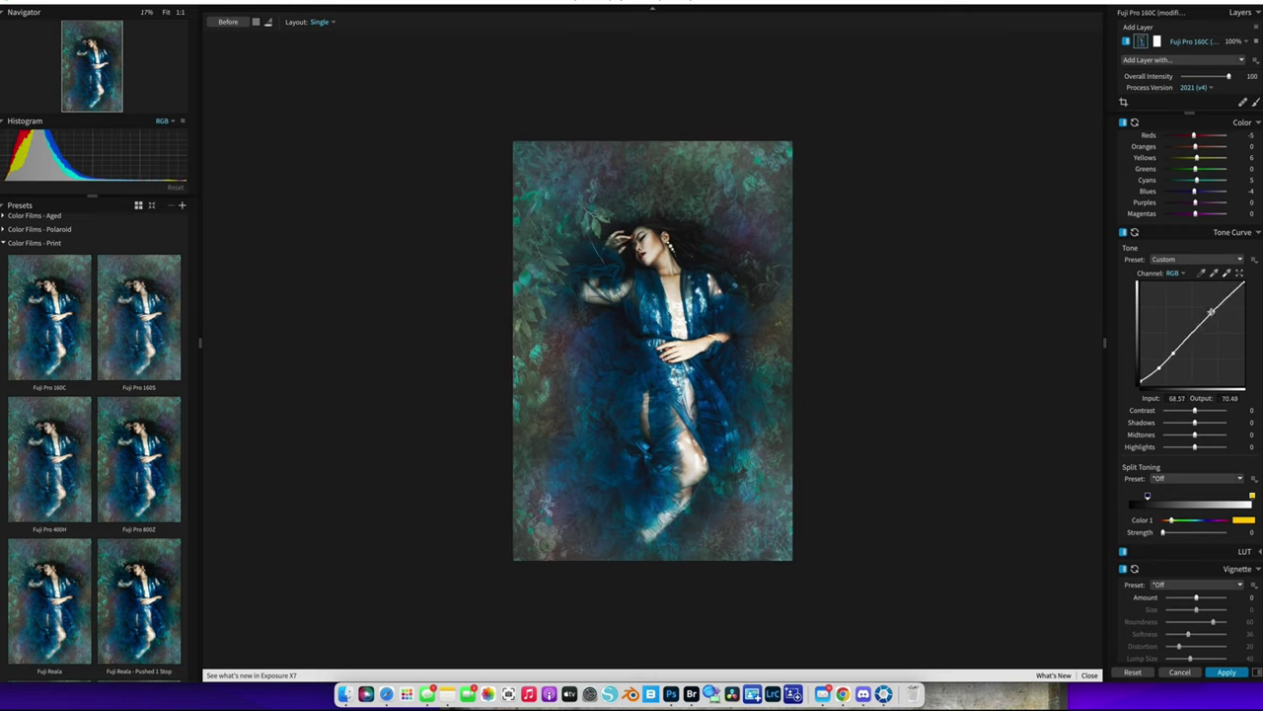
Set contrast to 9, shadows to 5.98 and blacks to 7.69, and raise the sharpening amount and masking
scroll(1211, 311, "up", 10)
scroll(1191, 395, "up", 3)
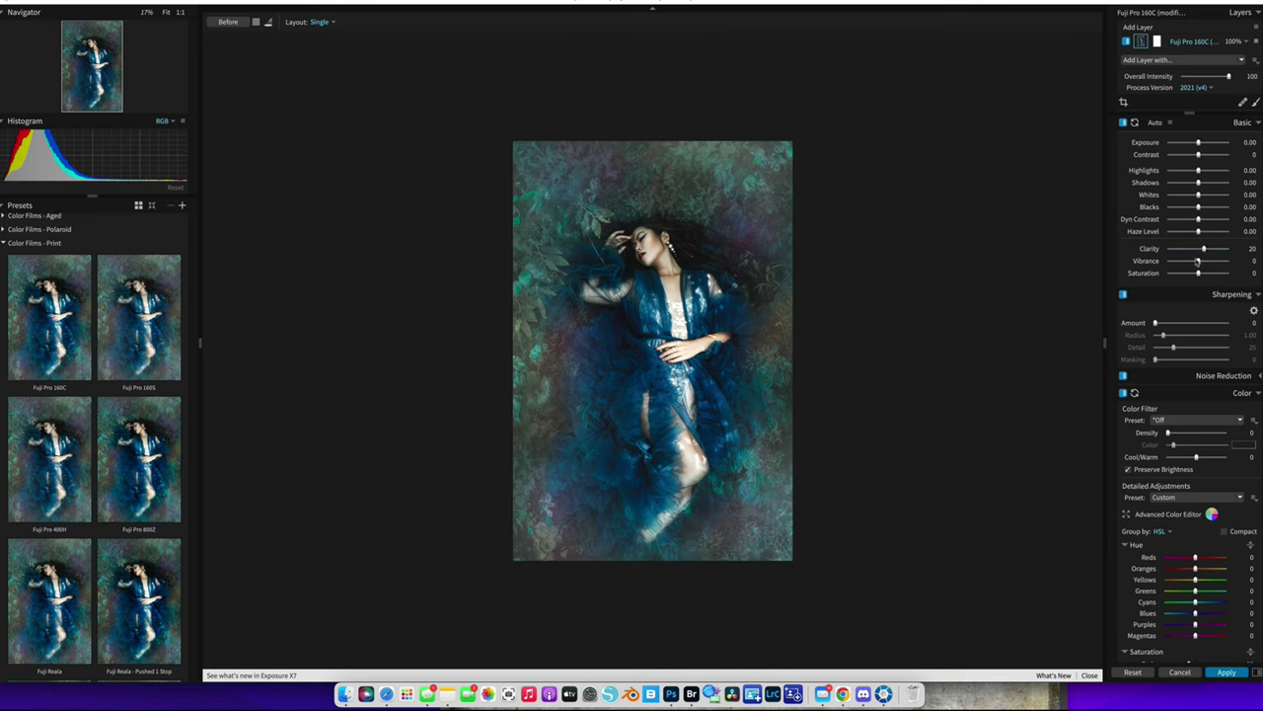
left_click_drag(1198, 208, 1200, 208)
left_click_drag(1197, 184, 1202, 160)
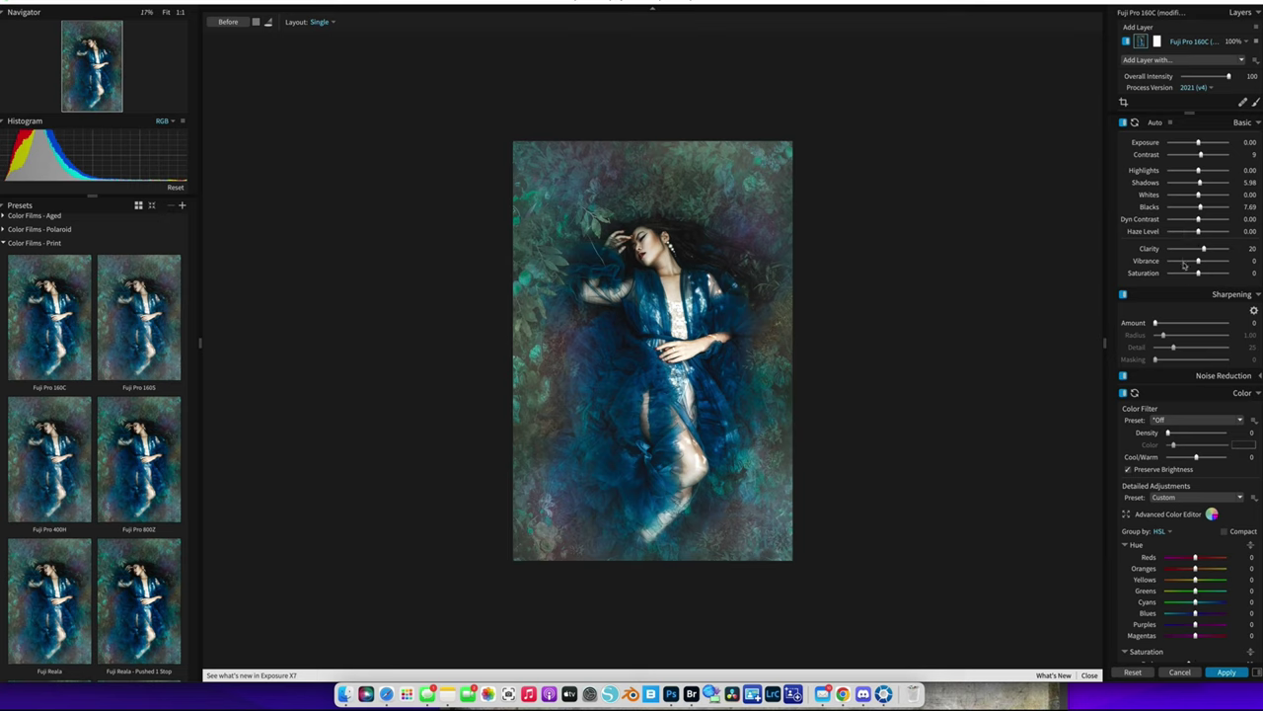
left_click_drag(1166, 323, 1206, 324)
left_click_drag(1155, 360, 1207, 363)
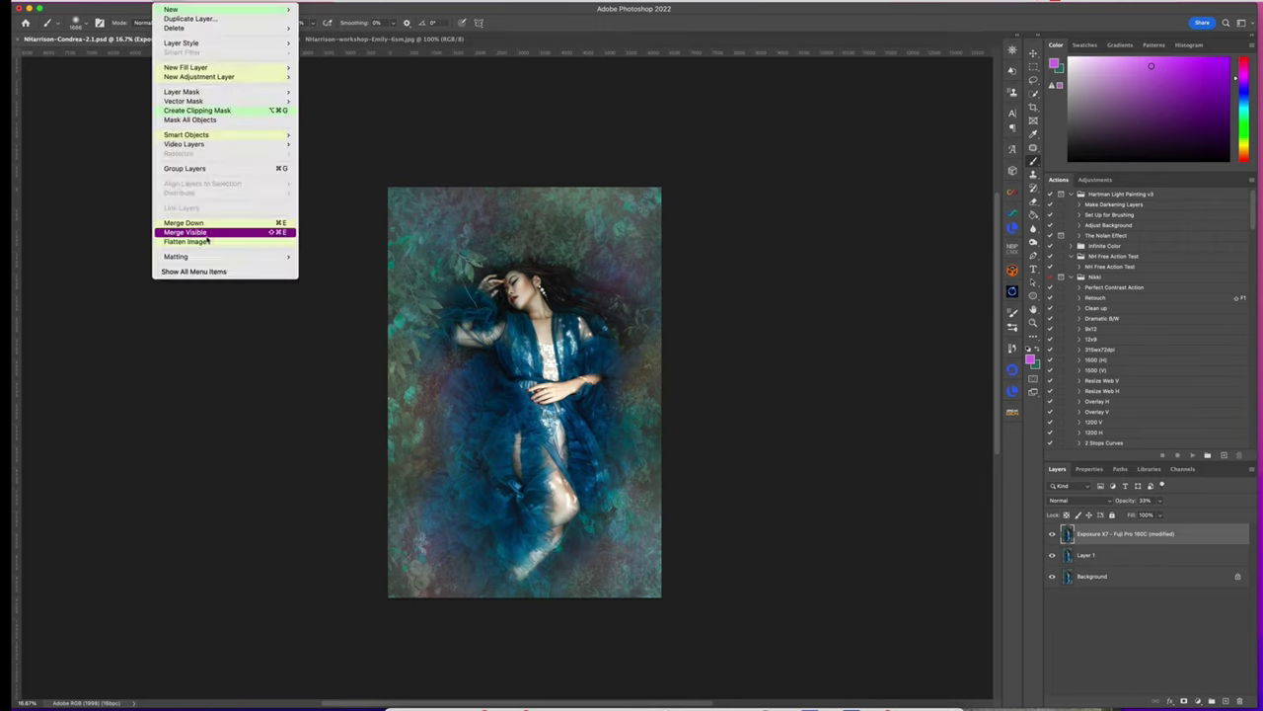
Flatten the image, and duplicate the background layer for editing in Liquify
left_click(210, 241)
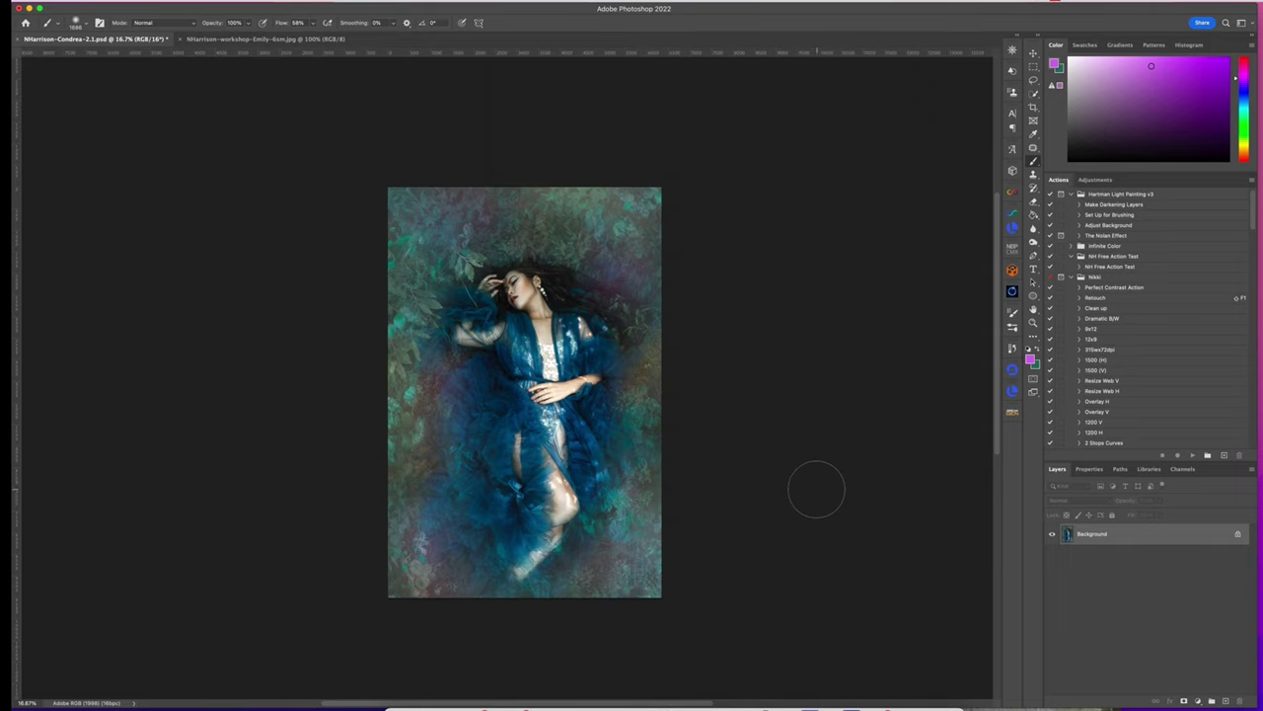
key("super+j")
left_click(252, 2)
left_click(263, 75)
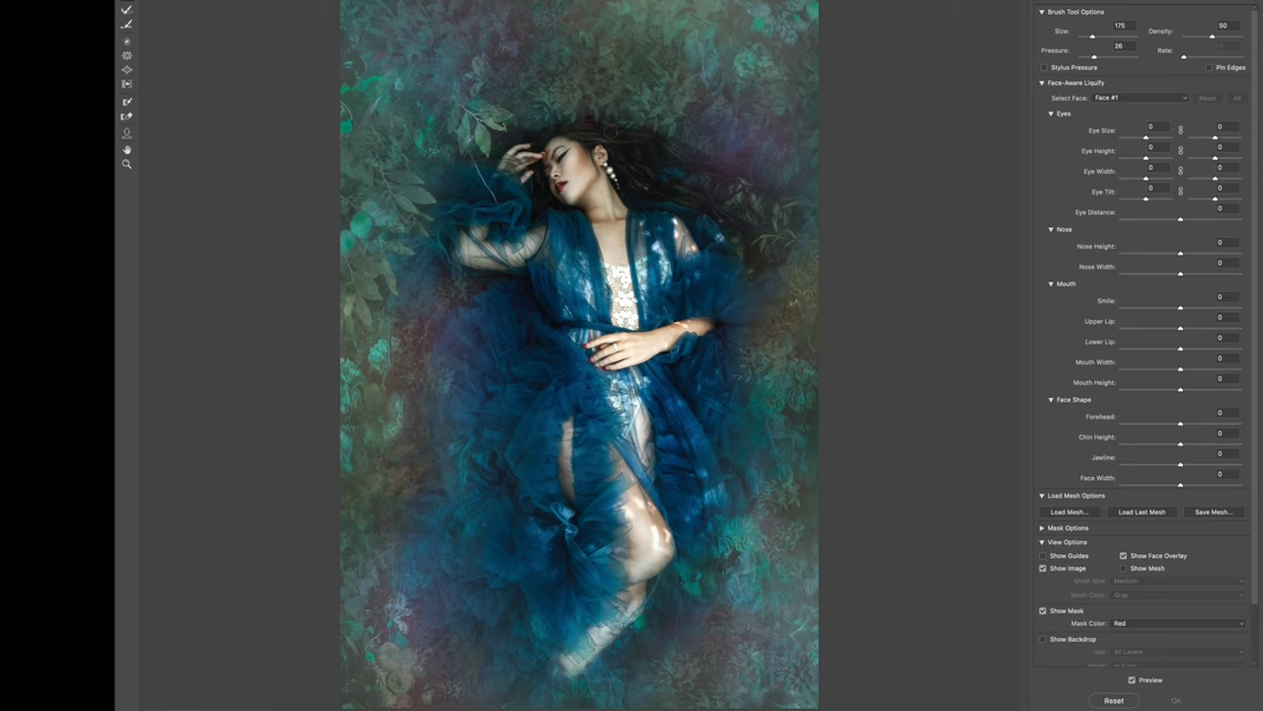
Reshape the hair around the woman's head in Liquify, using brush sizes between about 800 and 1118
mouse_move(607, 114)
left_mouse_down()
mouse_move(646, 113)
mouse_move(590, 106)
left_mouse_up()
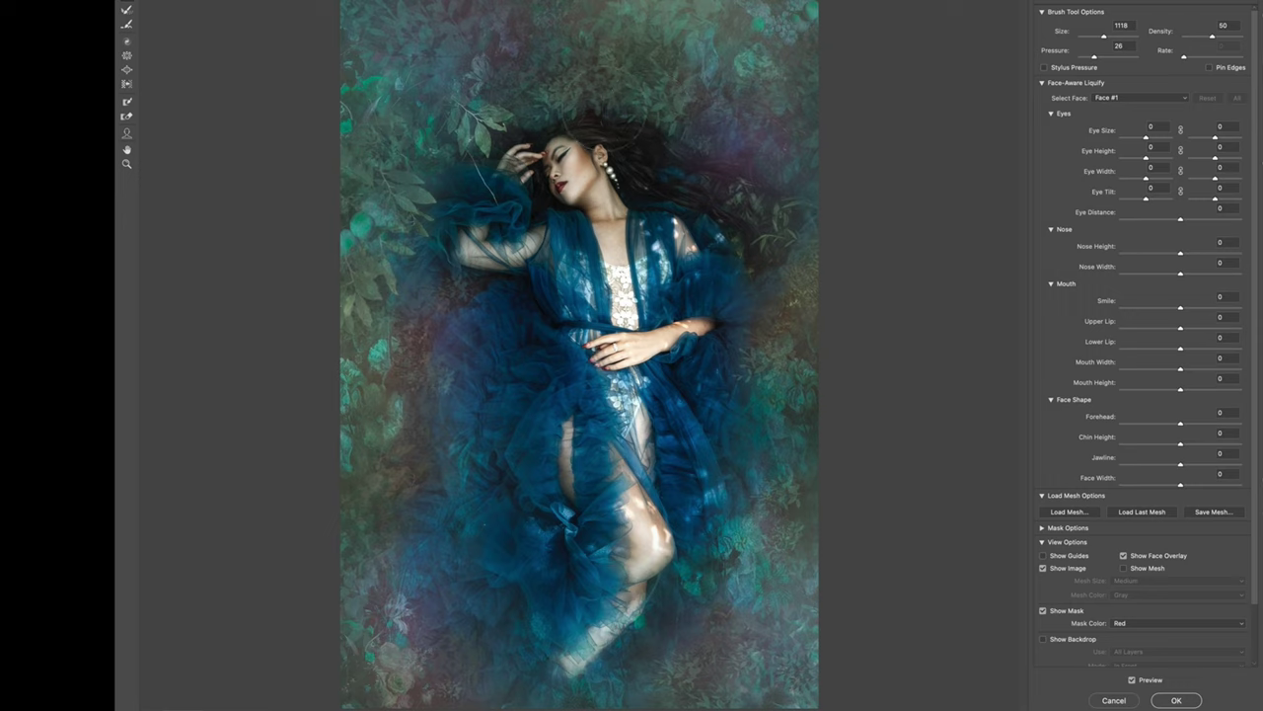
key("bracketleft")
key("bracketleft")
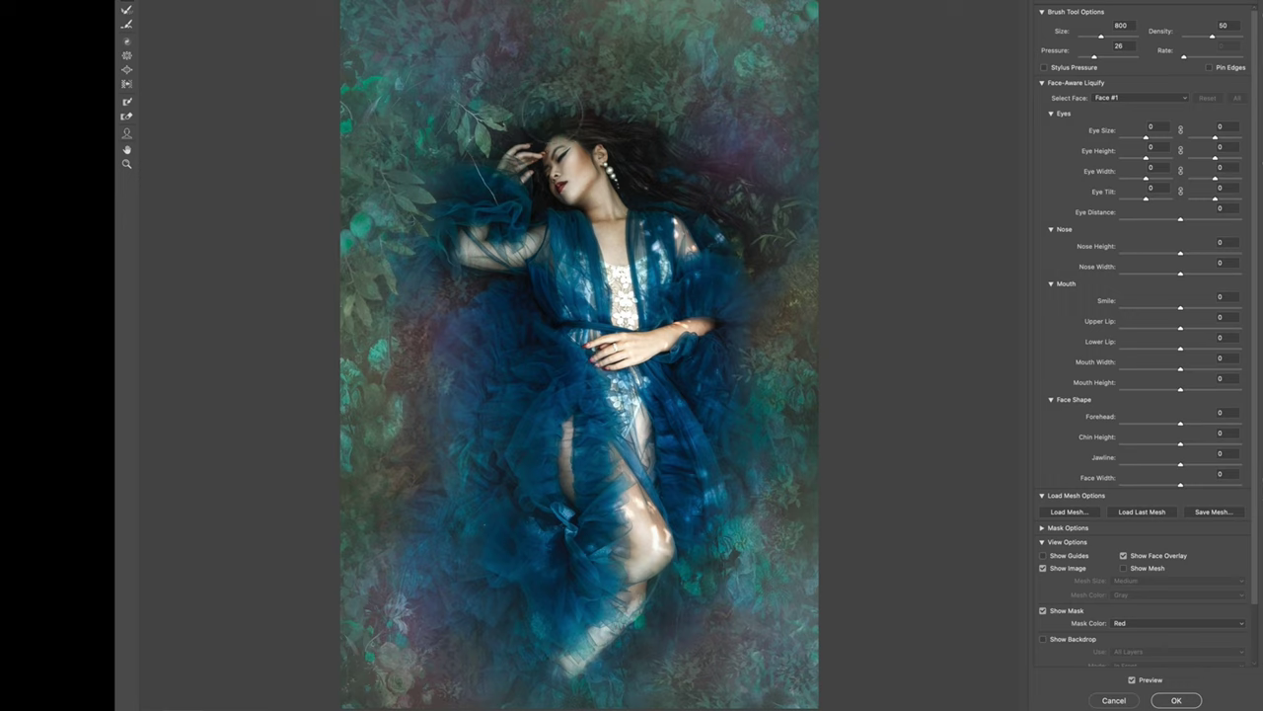
key("bracketleft")
key("bracketright")
key("bracketright")
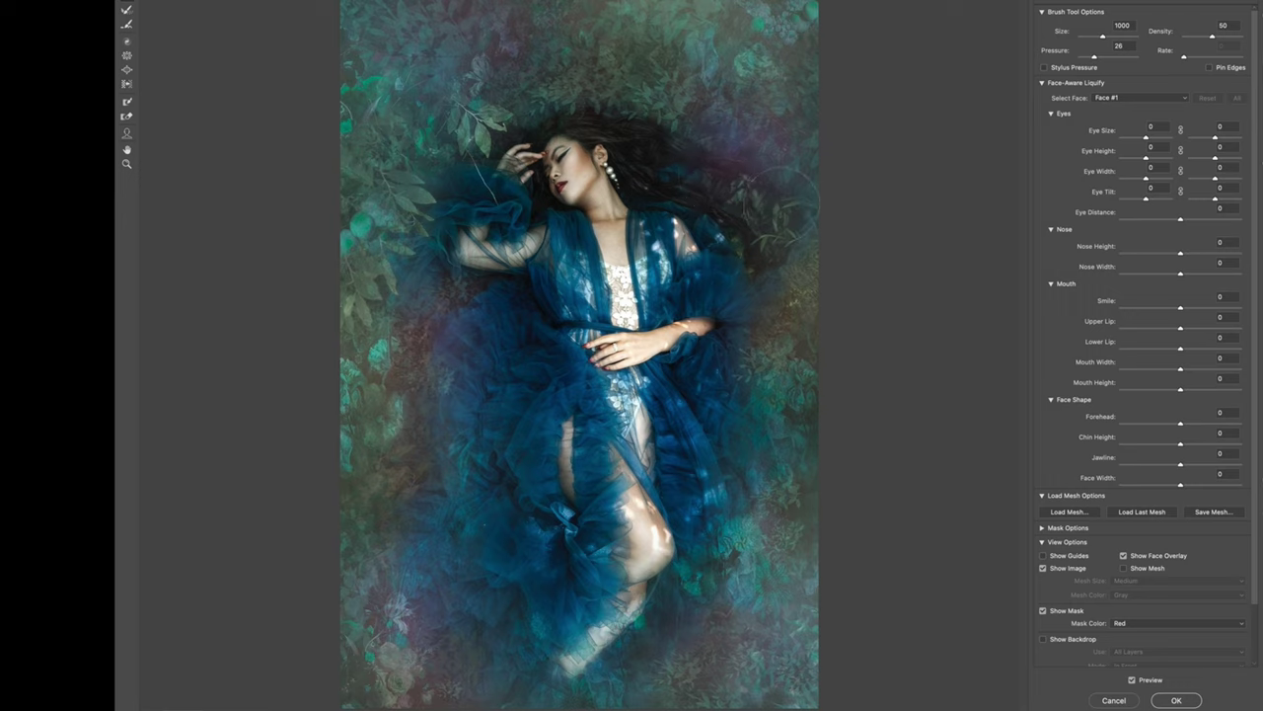
Push the hair and sleeve ruffles into a fuller shape with a Liquify brush of up to 1000
key("bracketleft")
key("bracketleft")
key("bracketleft")
key("bracketleft")
key("bracketleft")
key("bracketright")
key("bracketright")
key("bracketright")
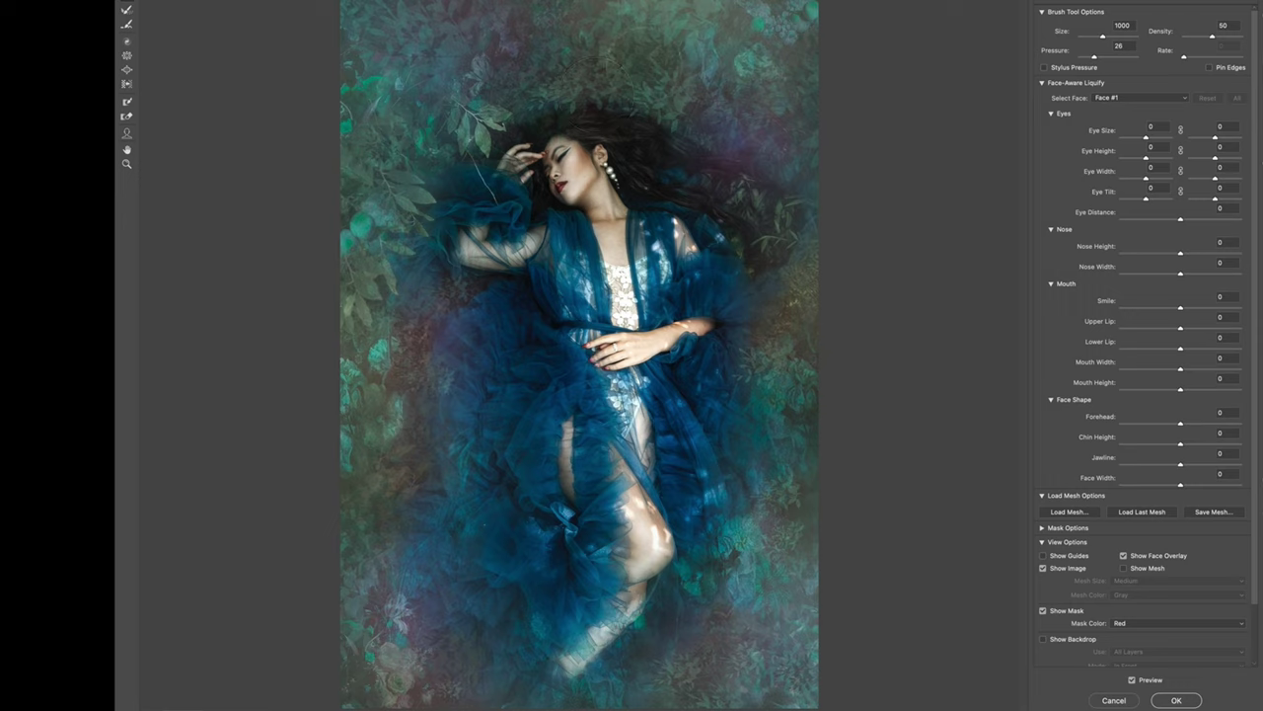
key("bracketleft")
key("bracketright")
key("bracketright")
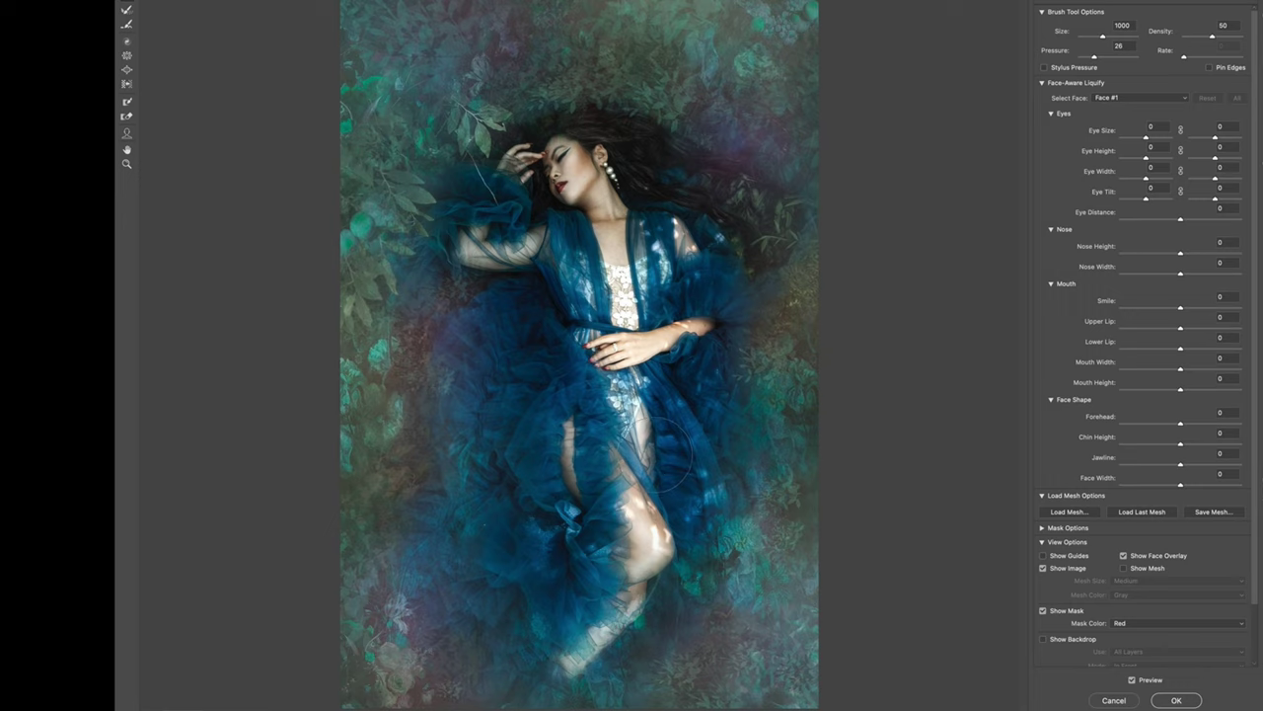
Refine the flow of the gown's tulle with smaller Liquify brushes up to size 700, and accept the distortion
key("bracketleft")
key("bracketleft")
key("bracketleft")
key("bracketleft")
key("bracketleft")
key("bracketleft")
key("bracketright")
key("bracketright")
key("bracketright")
key("bracketright")
key("bracketright")
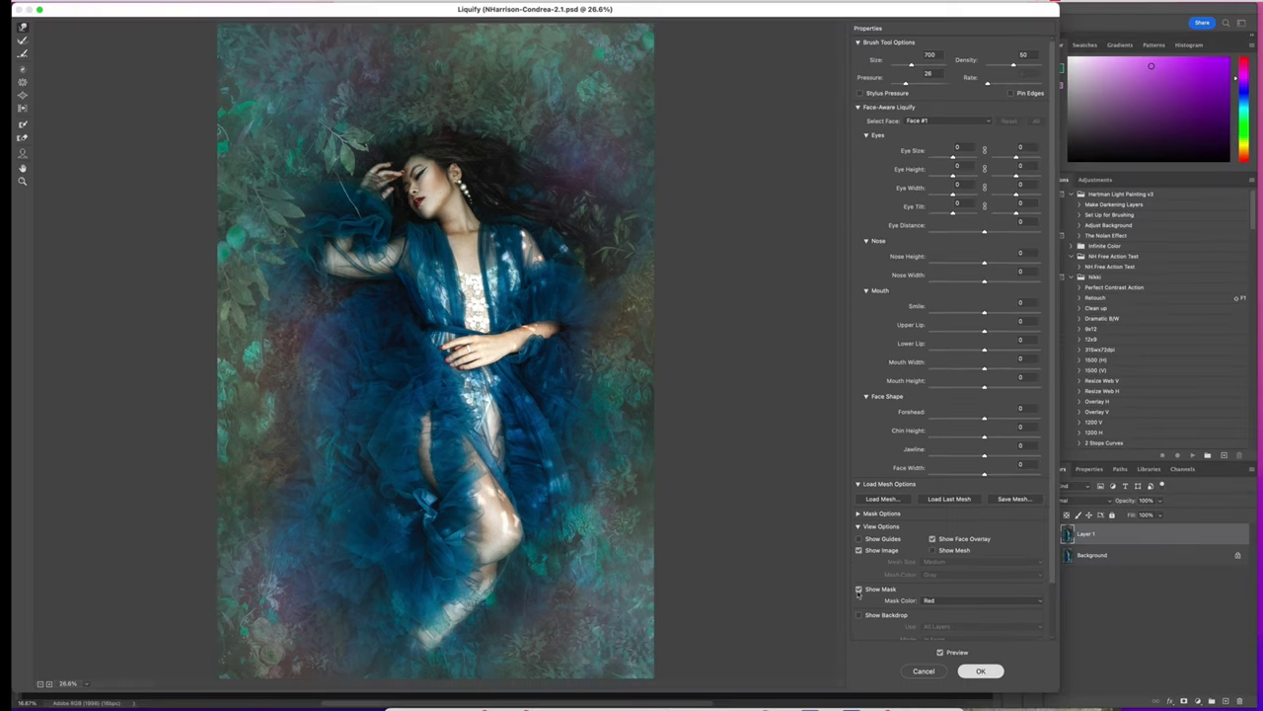
key("Return")
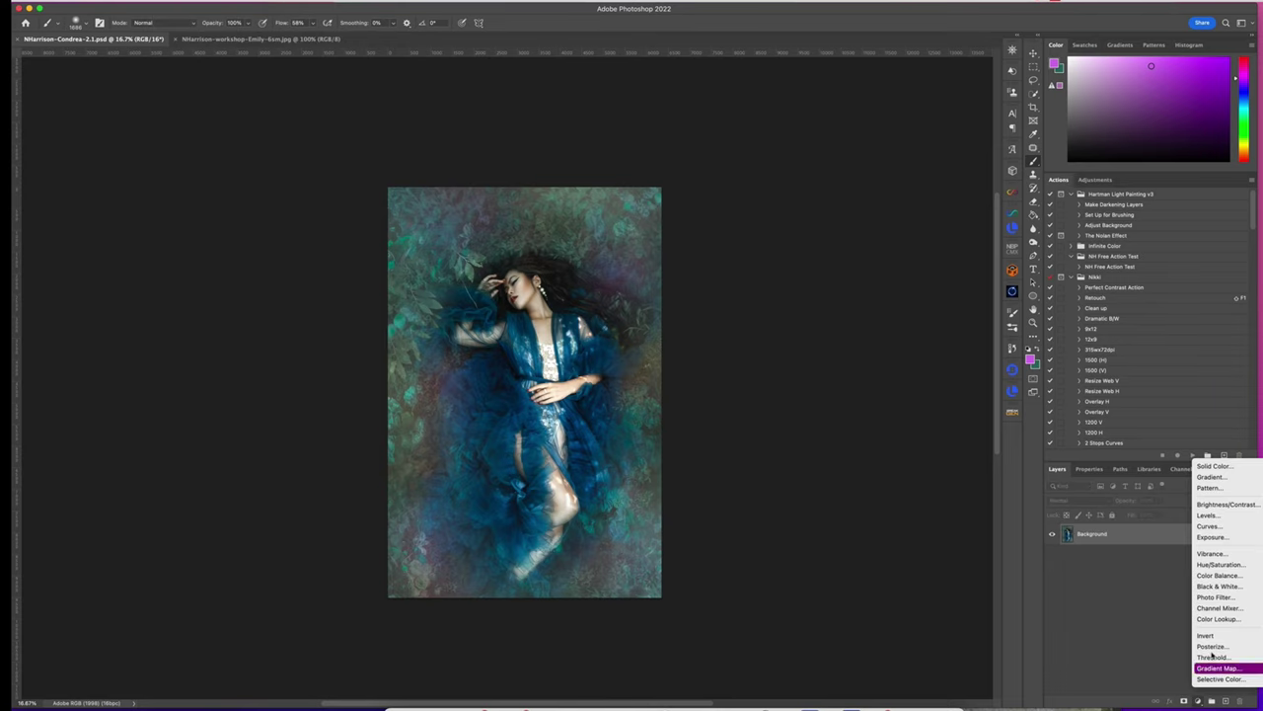
Add a Levels adjustment layer with the white input level at about 210
left_click(1223, 515)
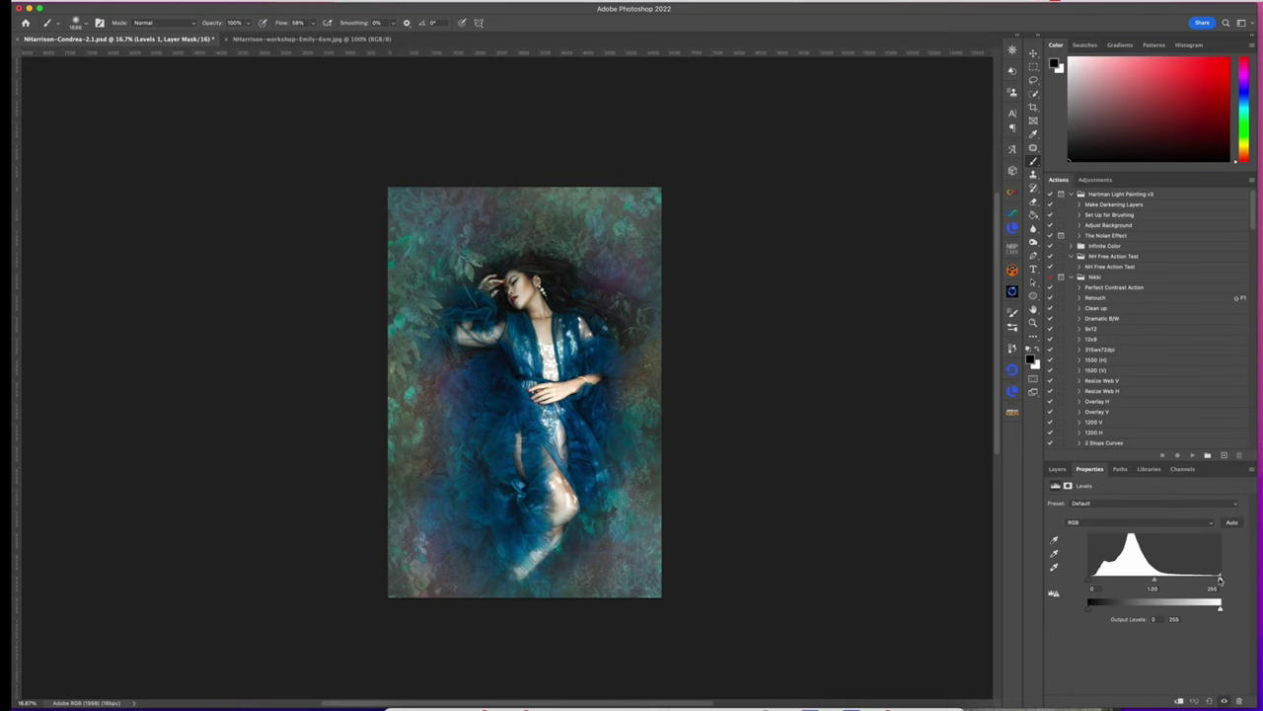
left_click_drag(1217, 579, 1199, 581)
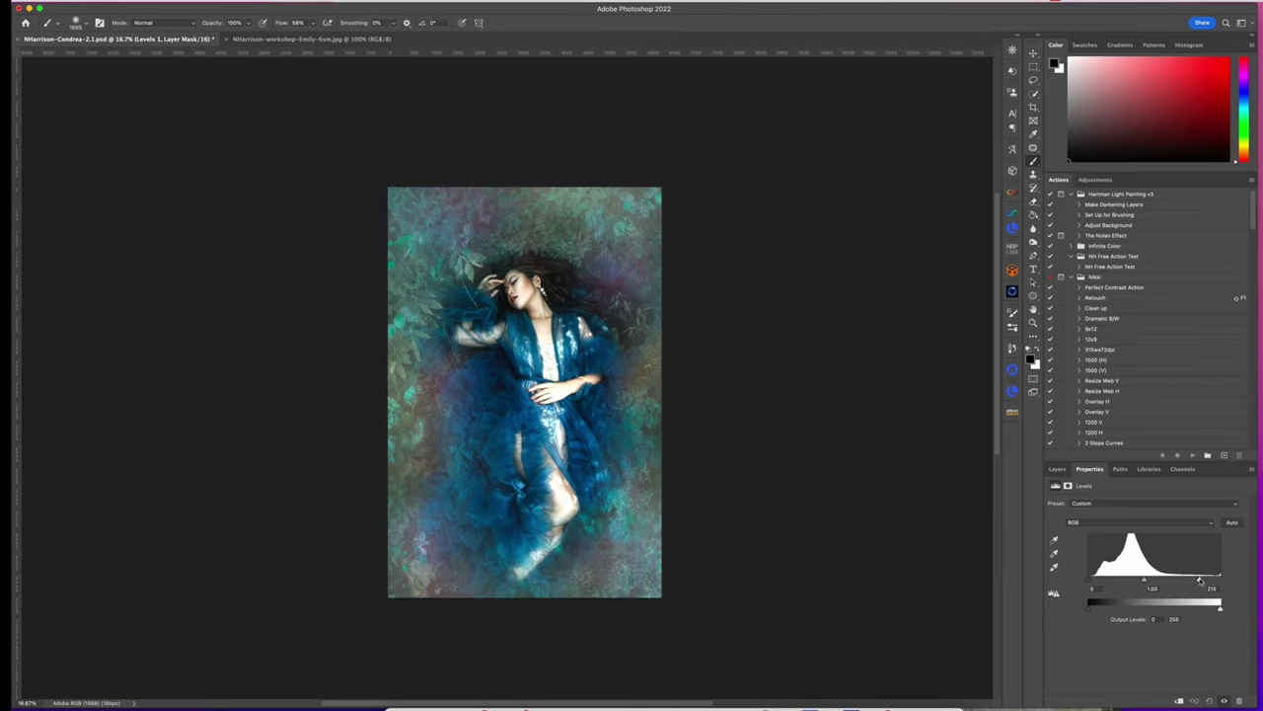
left_click(1057, 470)
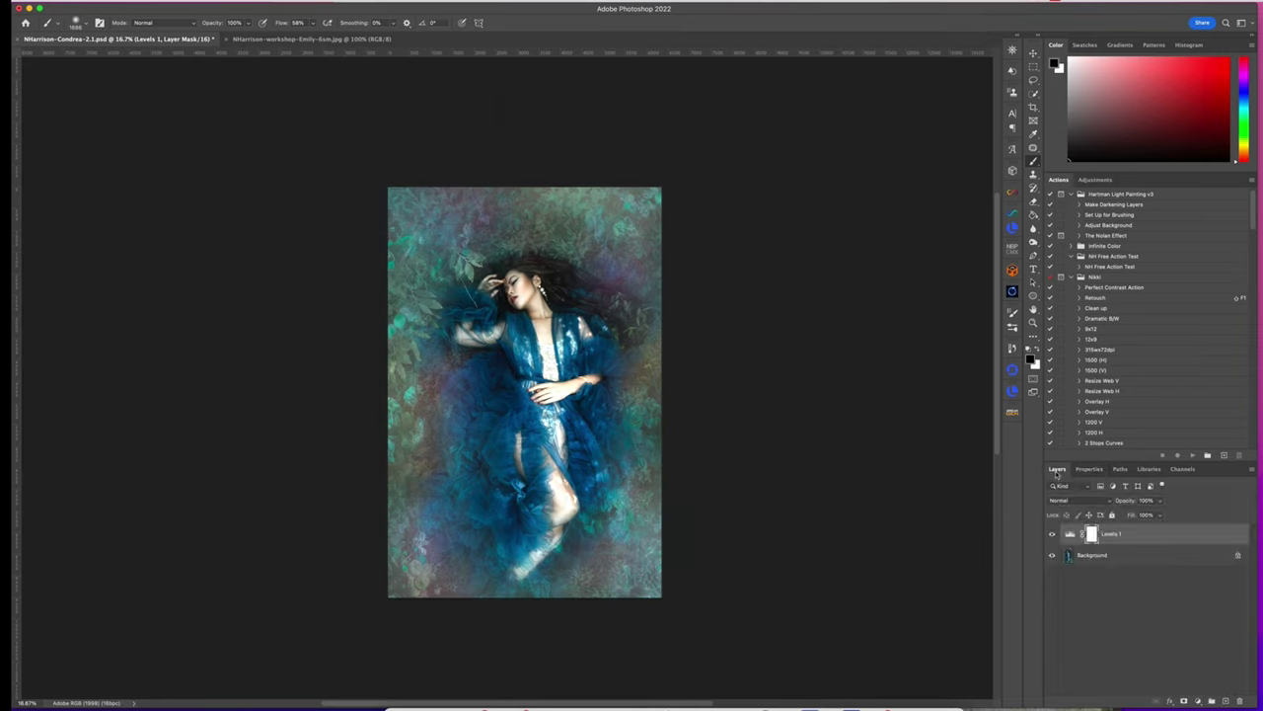
Invert the Levels mask and paint white on it over the hair with a brush of about 374 px
key("super+i")
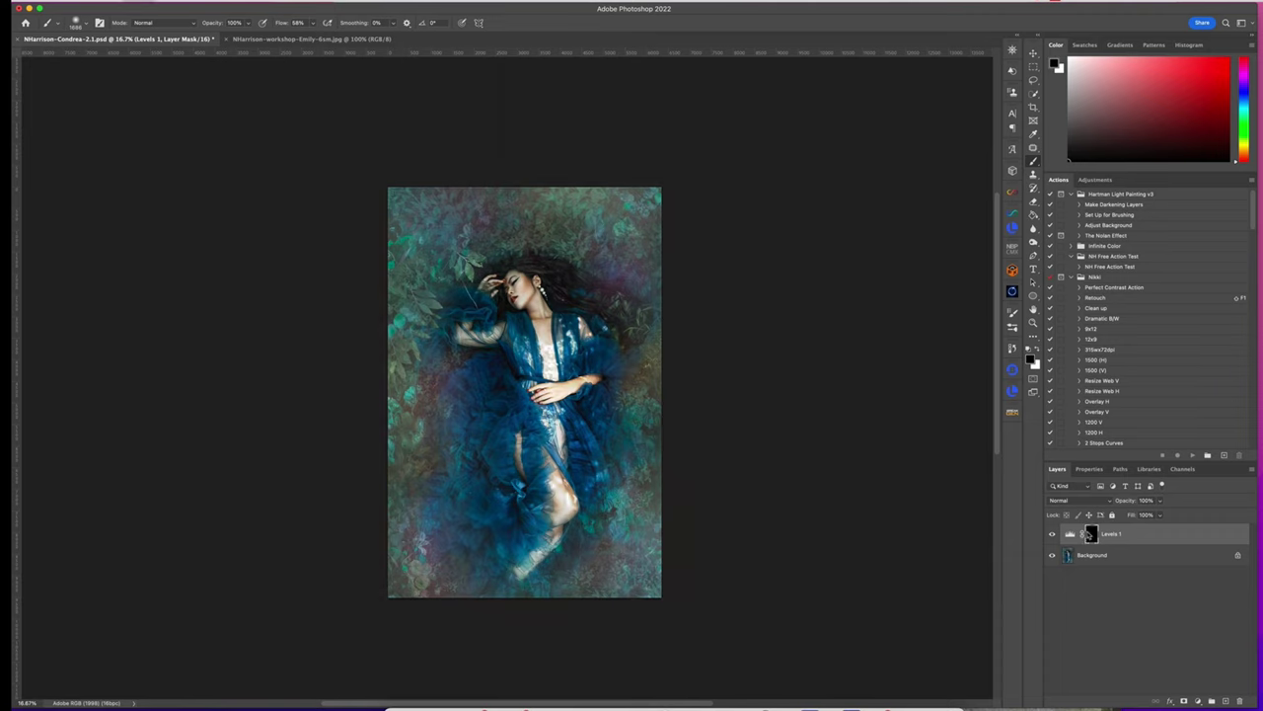
key("x")
left_click_drag(585, 282, 556, 283)
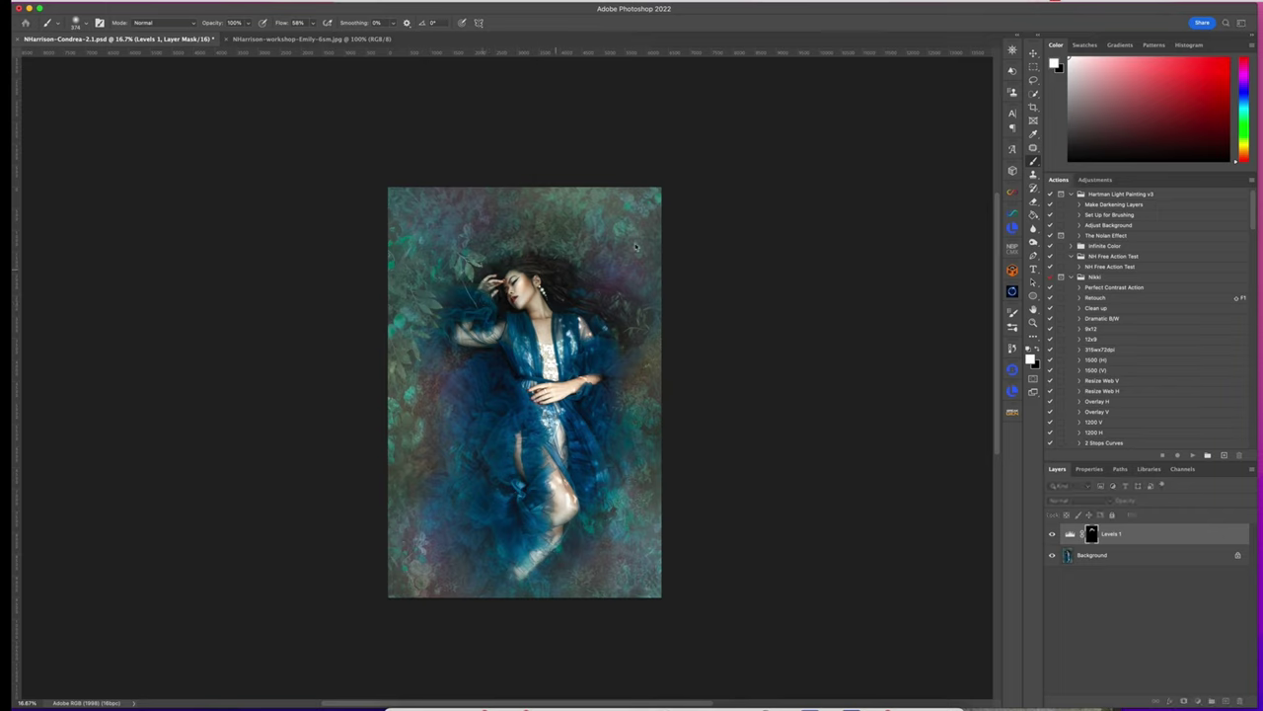
Add a Selective Color adjustment layer and fine-tune the magenta and black amounts in the Blacks range
left_click(1198, 700)
left_click(1220, 679)
left_click(1145, 515)
left_click(1145, 579)
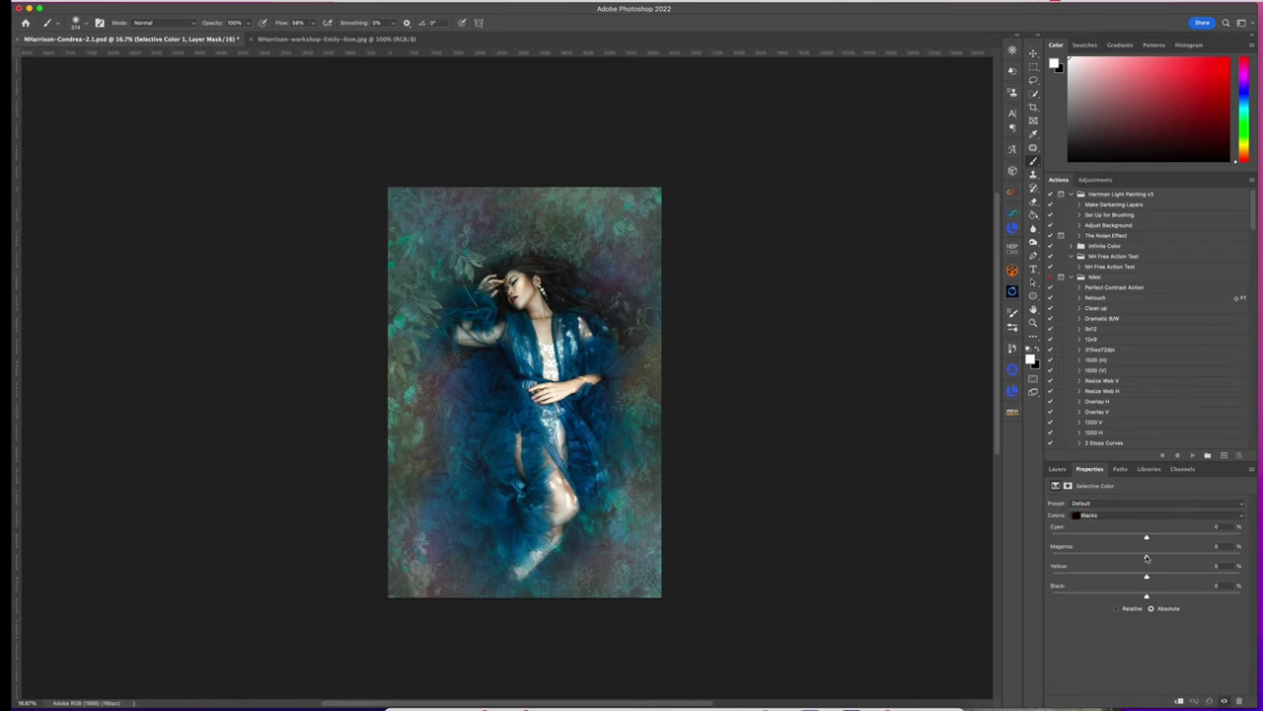
left_click_drag(1148, 559, 1145, 598)
Fine-tune yellow and black in two further Selective Color ranges, and compare the image with and without the adjustment
left_click(1122, 516)
left_click(1122, 511)
left_click_drag(1147, 577, 1146, 578)
left_click_drag(1146, 598, 1143, 600)
left_click(1115, 514)
left_click(1119, 507)
mouse_move(1145, 577)
left_mouse_down()
mouse_move(1162, 577)
mouse_move(1124, 579)
mouse_move(1144, 576)
left_mouse_up()
left_click(1057, 469)
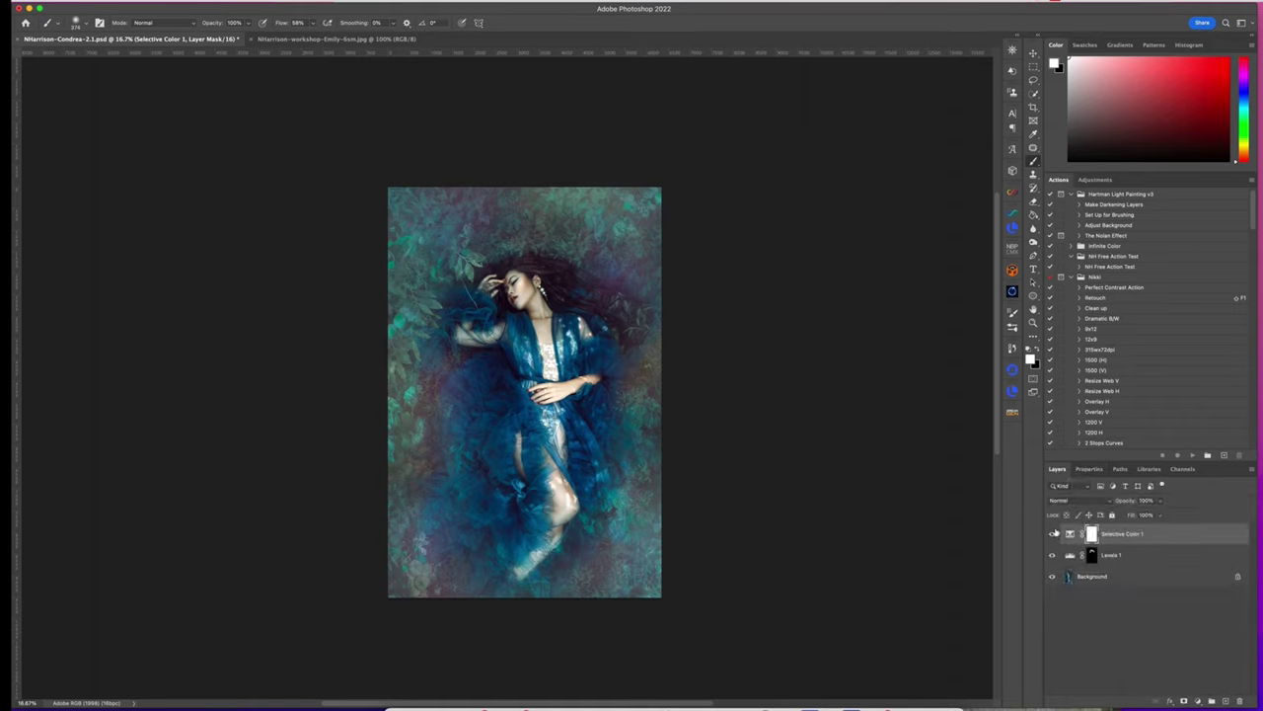
left_click(1052, 531)
left_click(1052, 533)
Add a Curves layer anchored at 67, lifting the black point to output 28 and placing a highlight point at input 199, output 201
left_click(1200, 699)
left_click(1216, 523)
left_click(1125, 627)
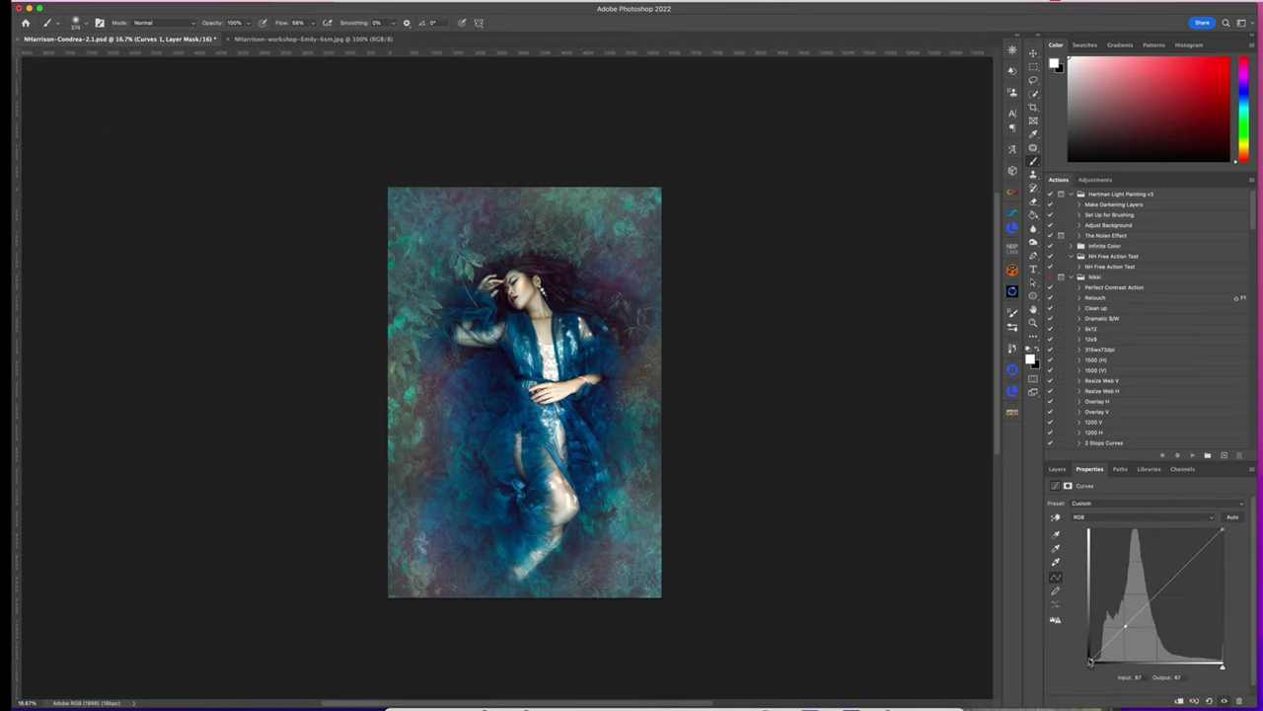
left_click_drag(1092, 661, 1090, 645)
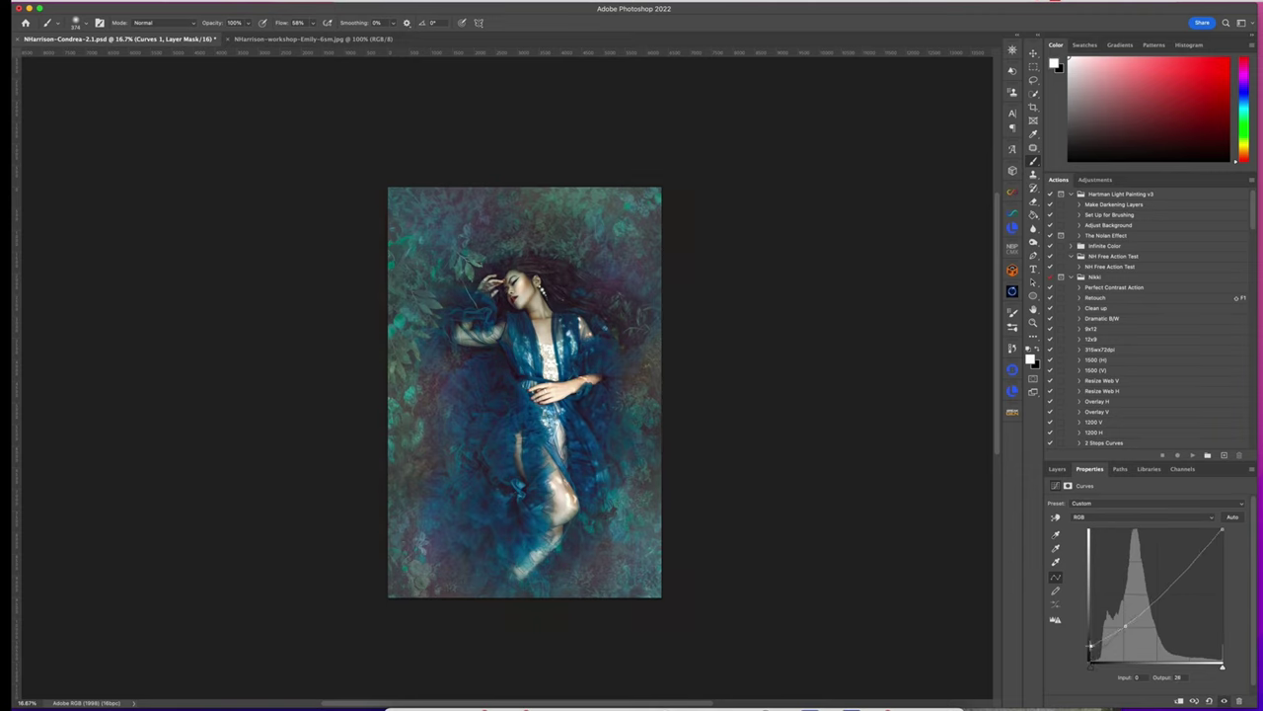
left_click(1195, 556)
left_click_drag(1195, 557, 1193, 558)
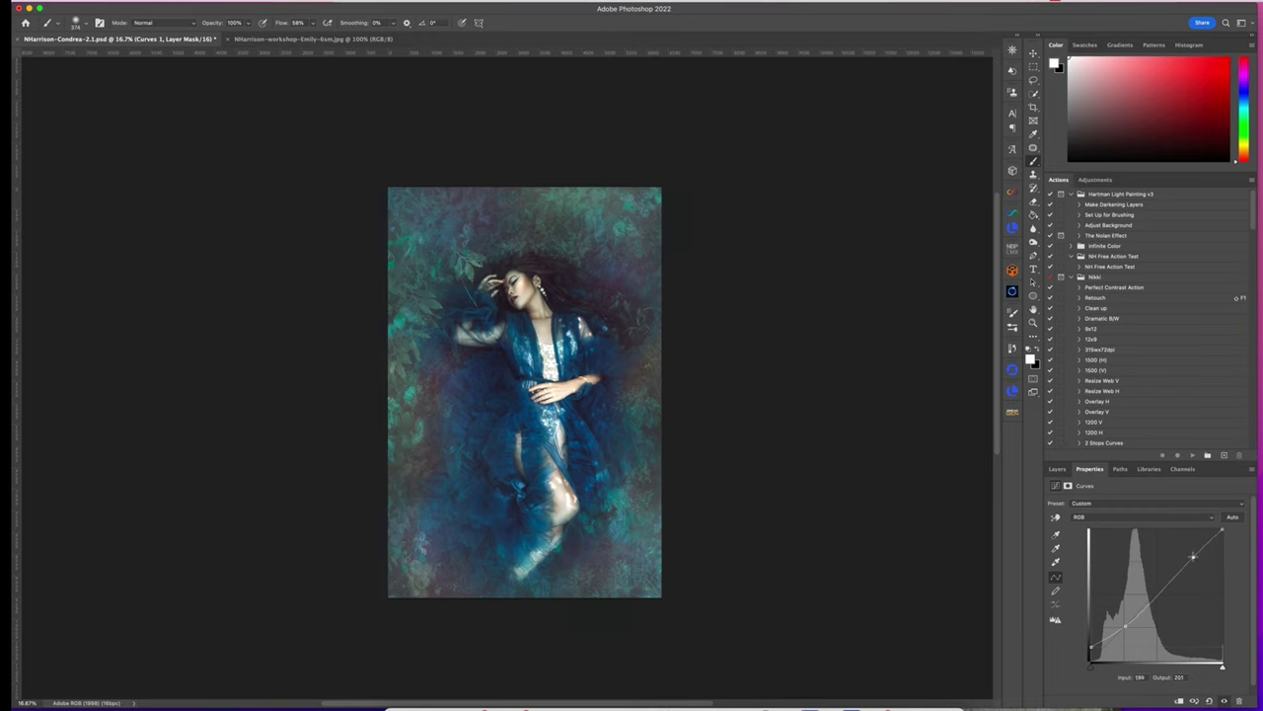
Paint black on the Curves mask over the woman and her gown with a large soft brush, and check the mask's properties
left_click(1057, 469)
key("x")
left_click_drag(547, 299, 592, 299)
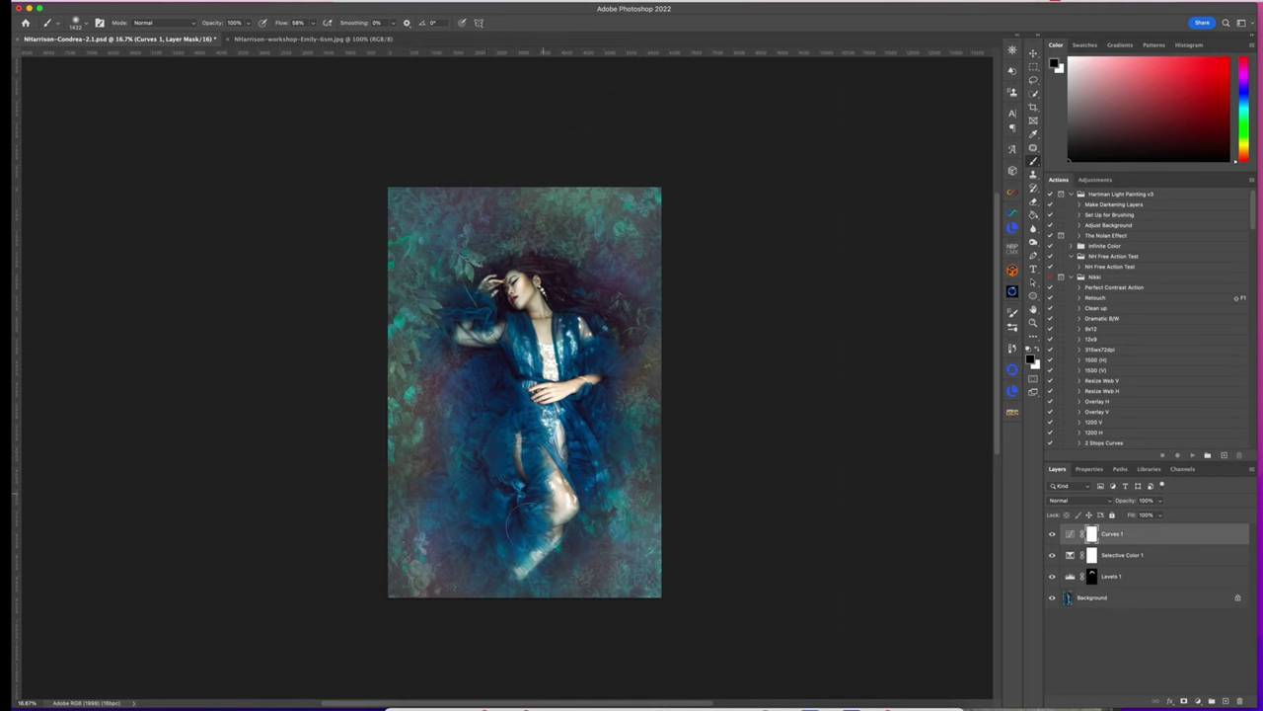
mouse_move(520, 336)
left_mouse_down()
mouse_move(528, 311)
mouse_move(541, 325)
mouse_move(523, 331)
mouse_move(521, 257)
left_mouse_up()
left_click(1090, 468)
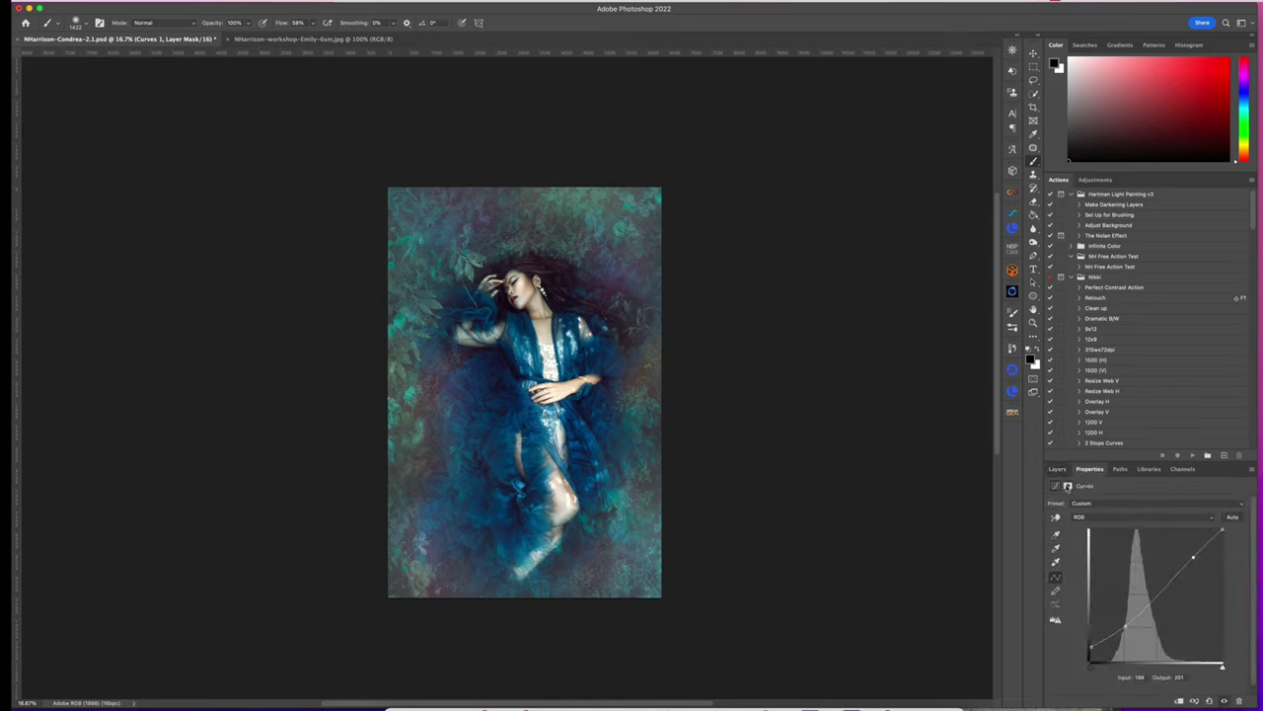
left_click(1067, 486)
left_click(1057, 468)
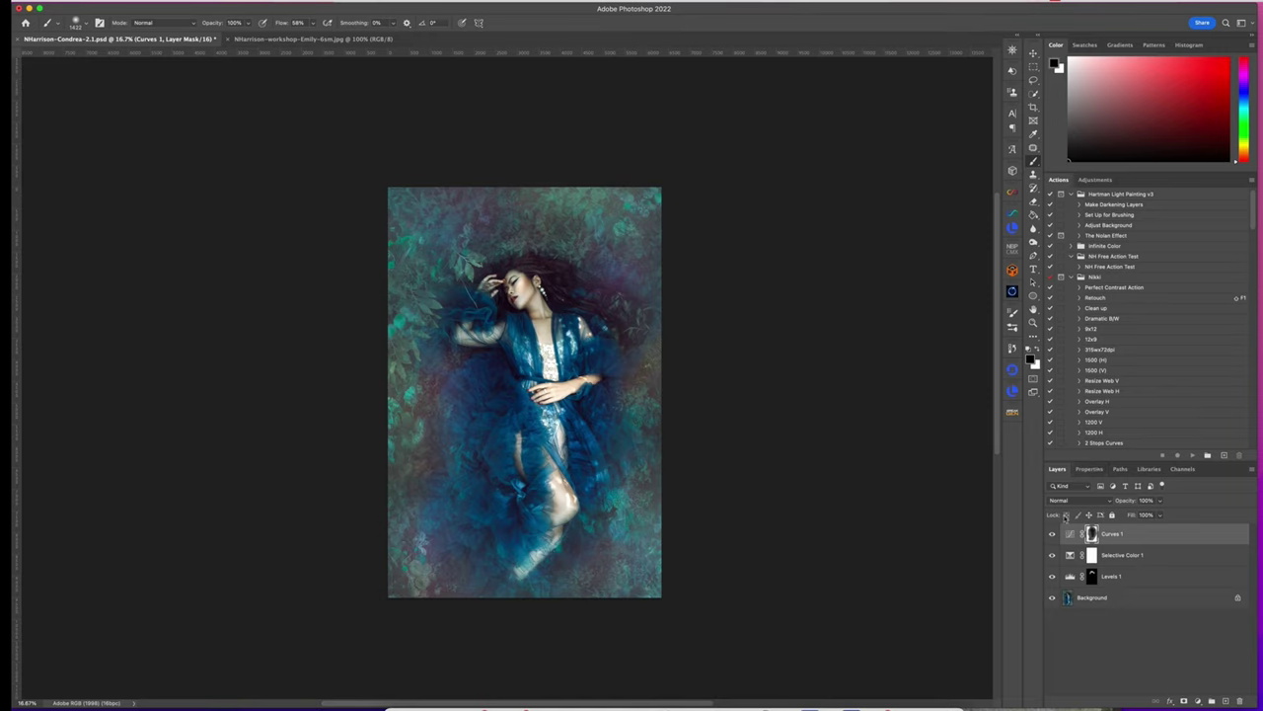